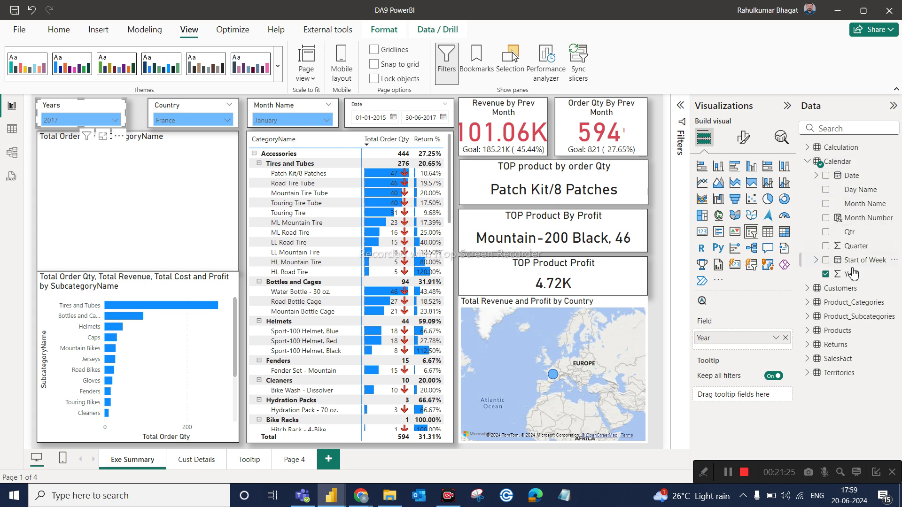
Move the Country slicer slightly closer to the Years slicer on the Exe Summary page
{"action": "left_click", "coordinate": [855, 203]}
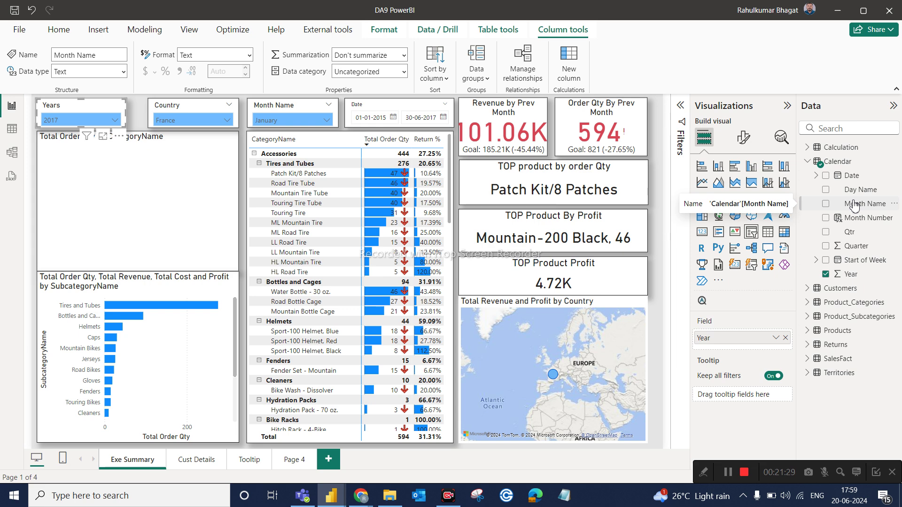
{"action": "left_click", "coordinate": [171, 111]}
{"action": "left_click_drag", "start_coordinate": [171, 111], "coordinate": [164, 109]}
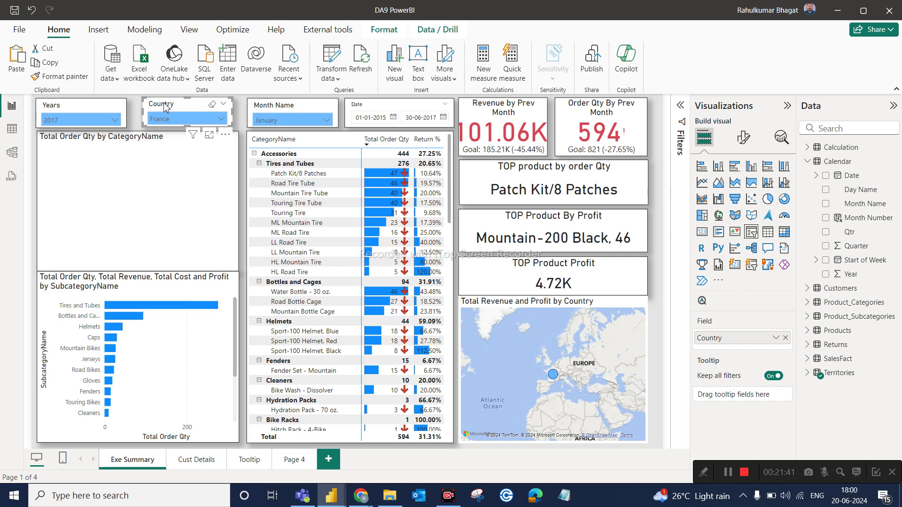
Clear the selections in the Country, Month Name and Years slicers
{"action": "left_click", "coordinate": [212, 106]}
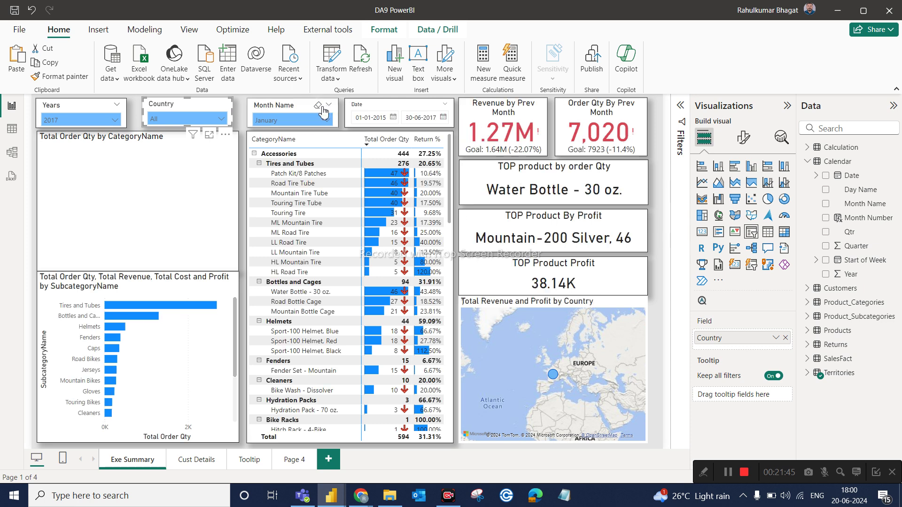
{"action": "left_click", "coordinate": [318, 108]}
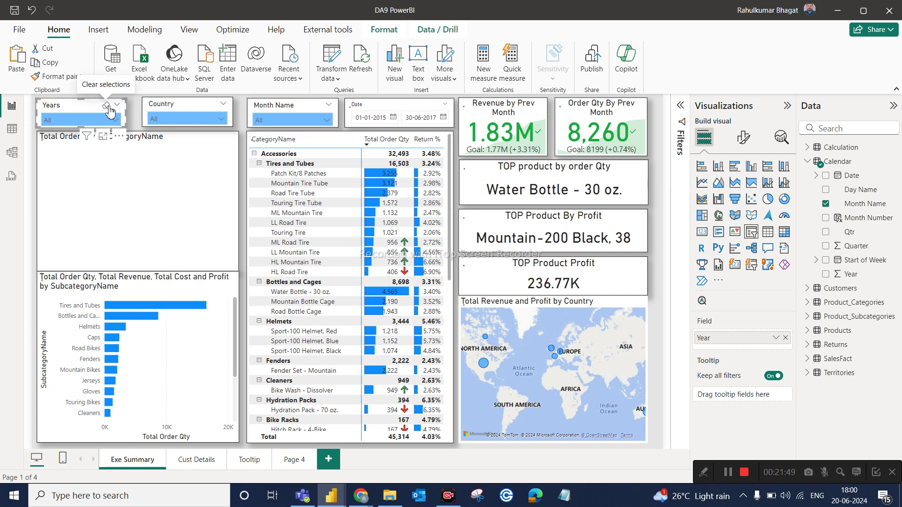
{"action": "left_click", "coordinate": [108, 108]}
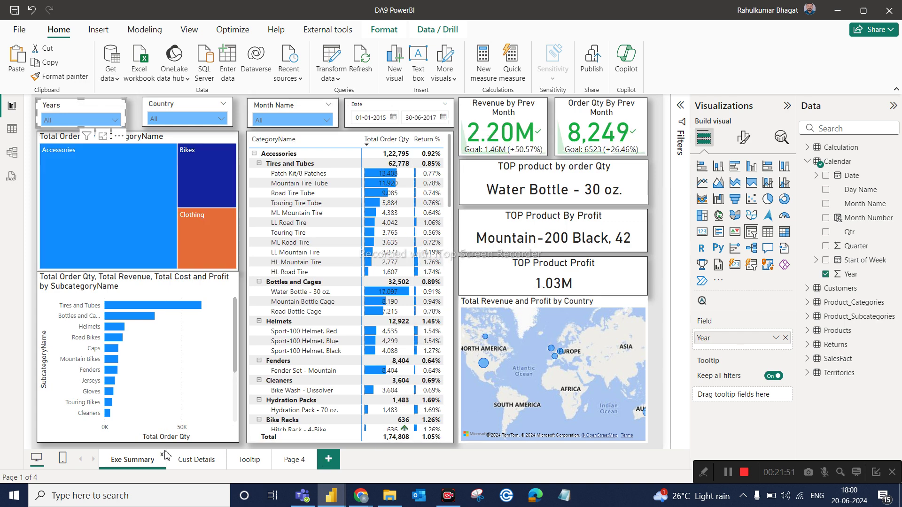
Switch to the Cust Details page and sort the customer table by Profit in descending order
{"action": "left_click", "coordinate": [202, 461]}
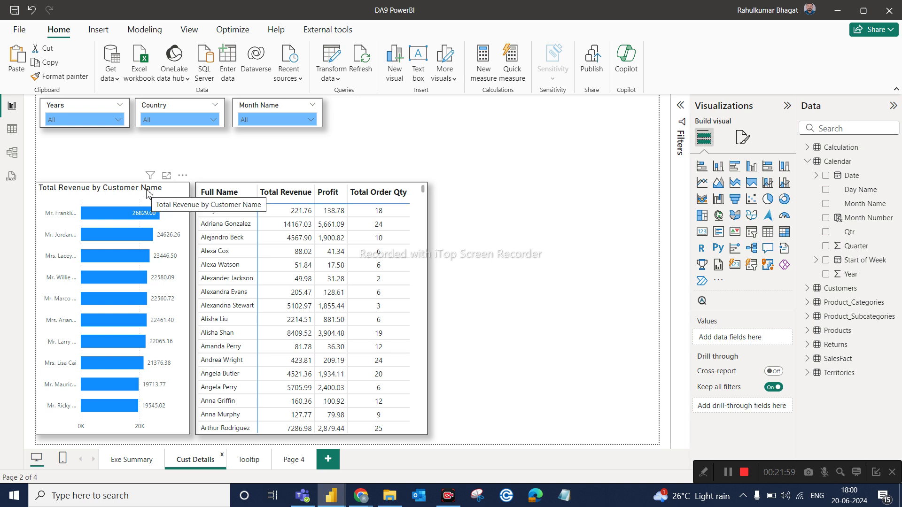
{"action": "left_click", "coordinate": [546, 226]}
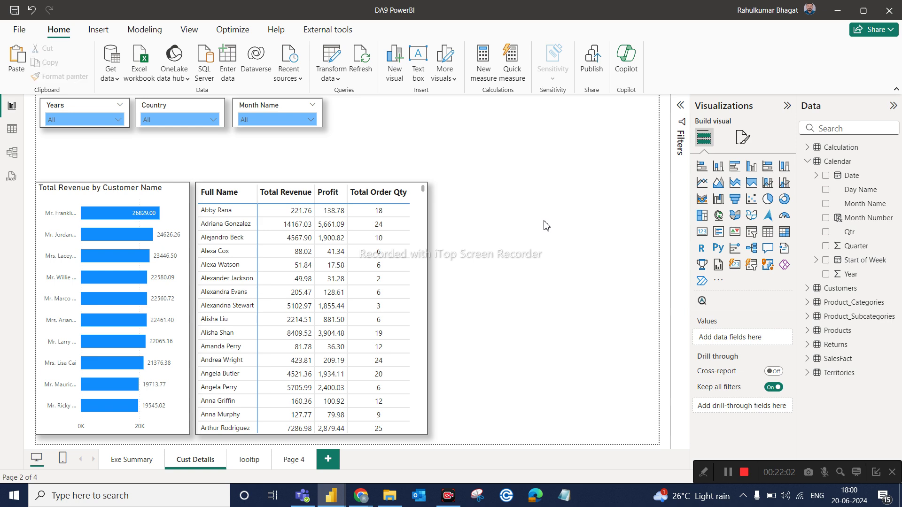
{"action": "left_click", "coordinate": [133, 464]}
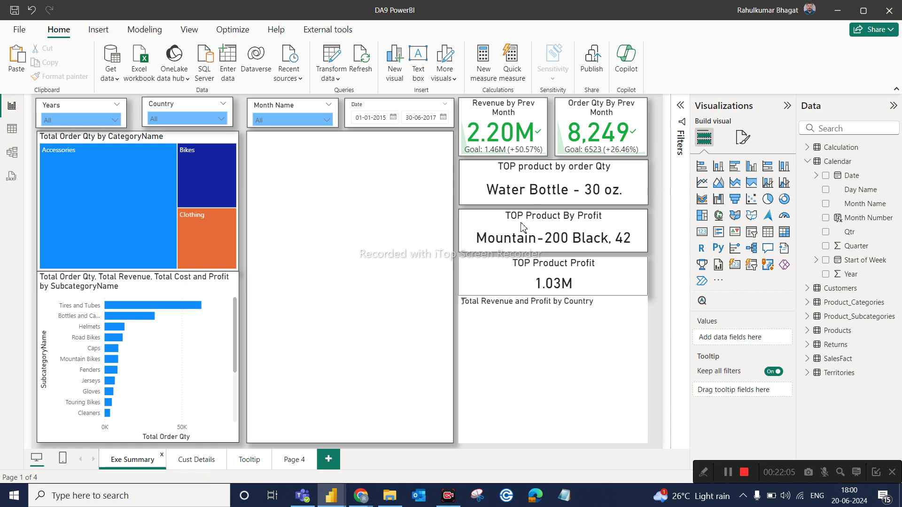
{"action": "left_click", "coordinate": [209, 465]}
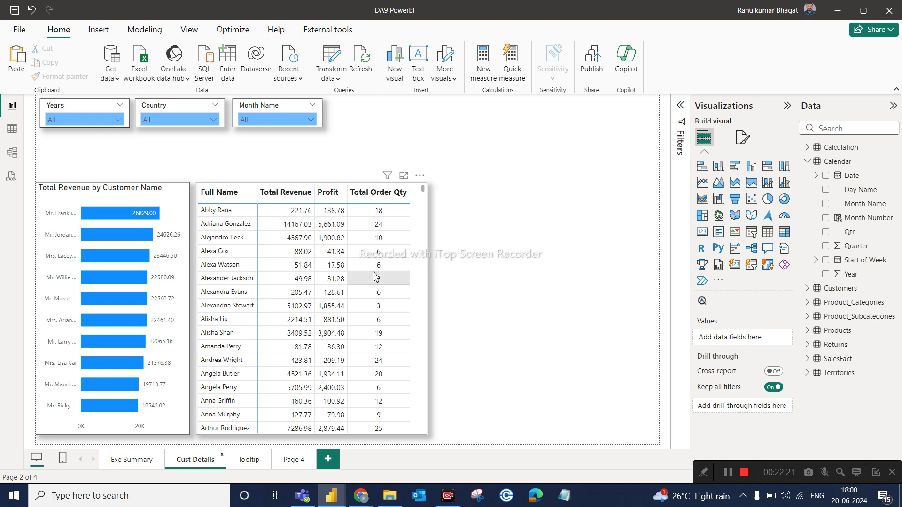
{"action": "left_click", "coordinate": [320, 197]}
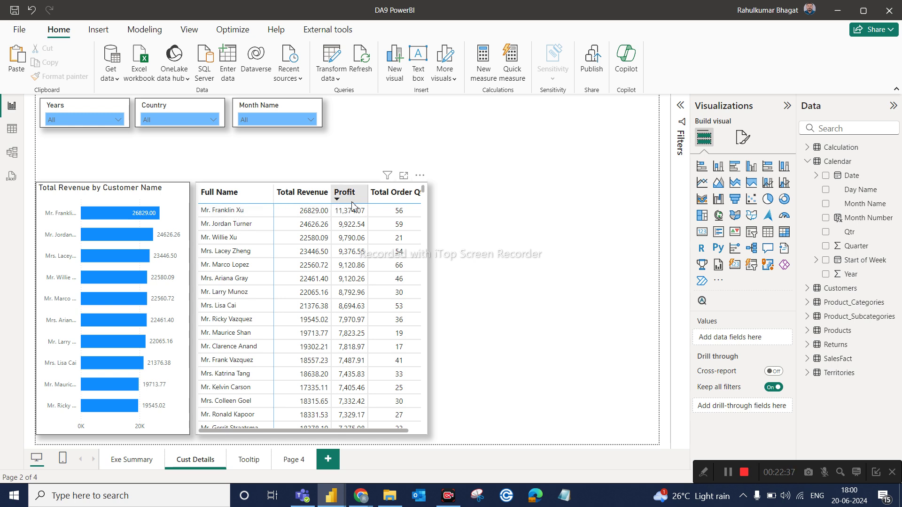
Insert a card visual on the Cust Details page and fill it with the Full Name field from Customers
{"action": "left_click", "coordinate": [706, 238]}
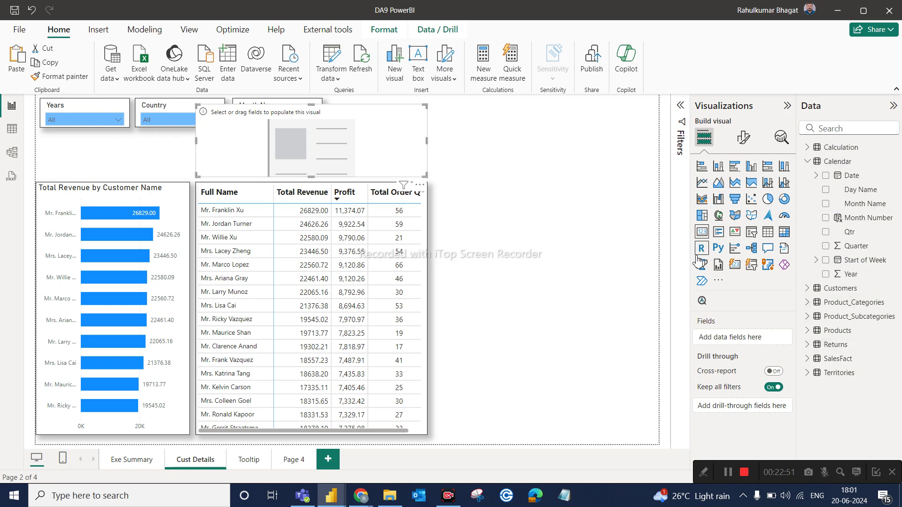
{"action": "left_click", "coordinate": [702, 232]}
{"action": "left_click", "coordinate": [852, 128]}
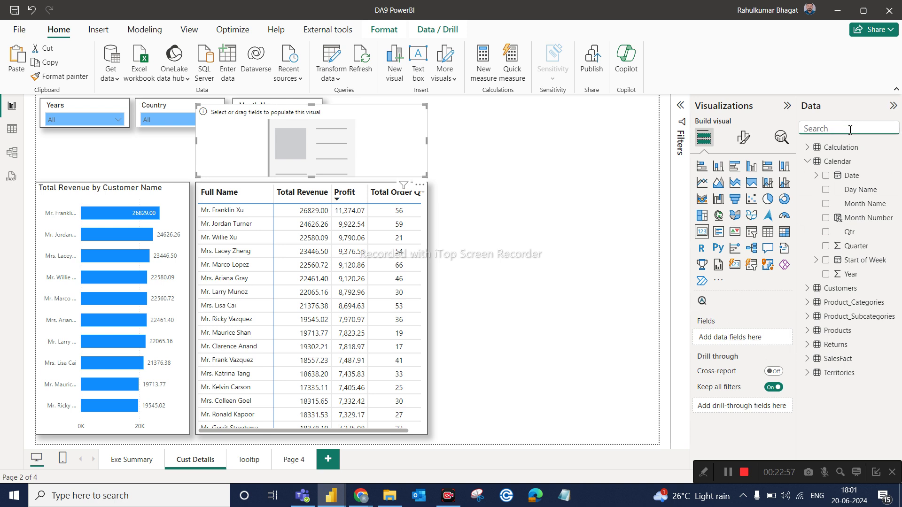
{"action": "type", "text": "full"}
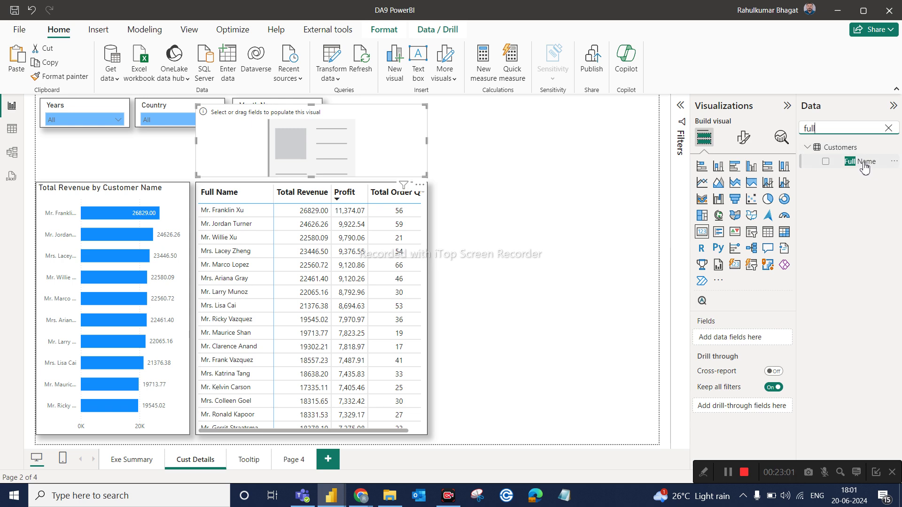
{"action": "left_click_drag", "start_coordinate": [864, 162], "coordinate": [770, 336]}
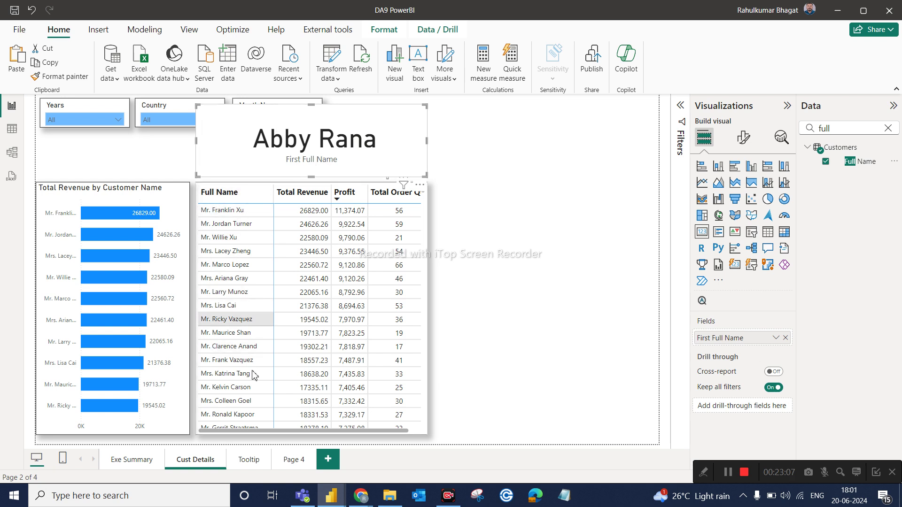
Sort the customer table by Full Name in ascending order and move the card to the empty area beside the slicers
{"action": "left_click", "coordinate": [204, 201]}
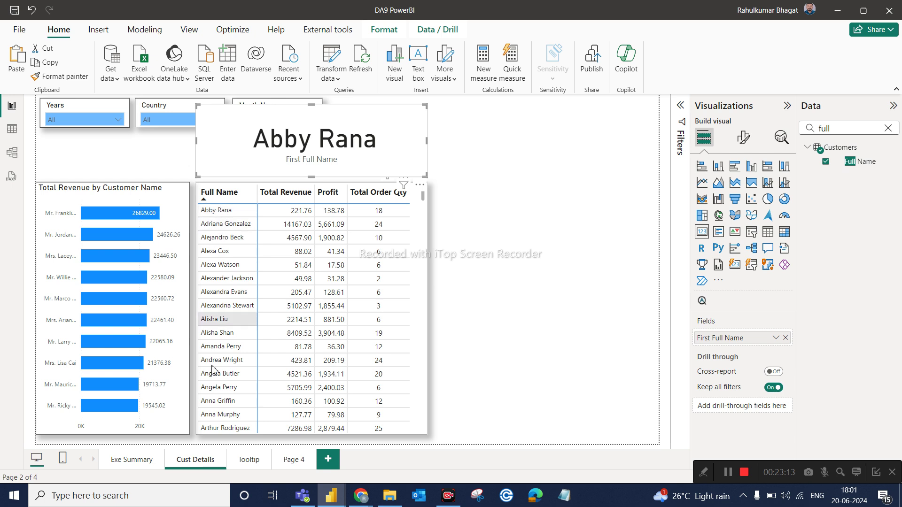
{"action": "left_click_drag", "start_coordinate": [288, 131], "coordinate": [504, 137]}
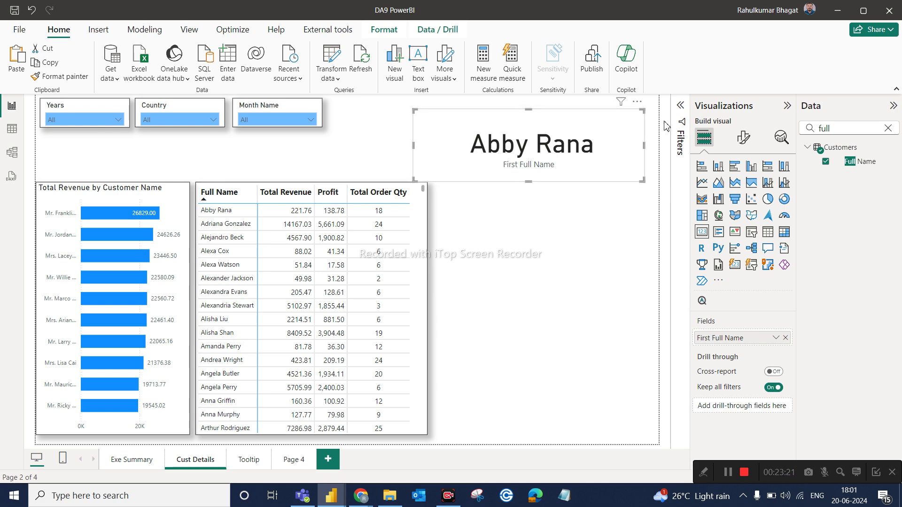
Add Full Name as a visual-level filter on the card and set it to Top N showing the top 1 item
{"action": "left_click", "coordinate": [682, 109]}
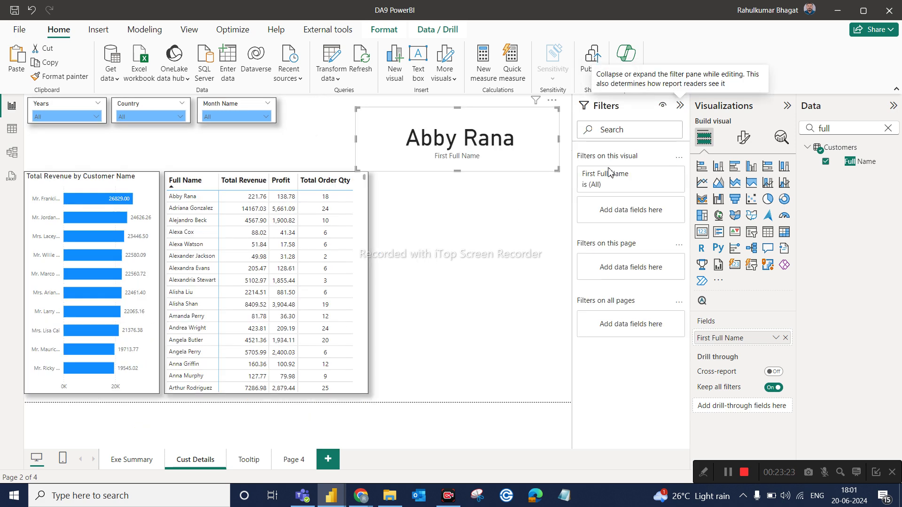
{"action": "left_click_drag", "start_coordinate": [864, 165], "coordinate": [647, 221]}
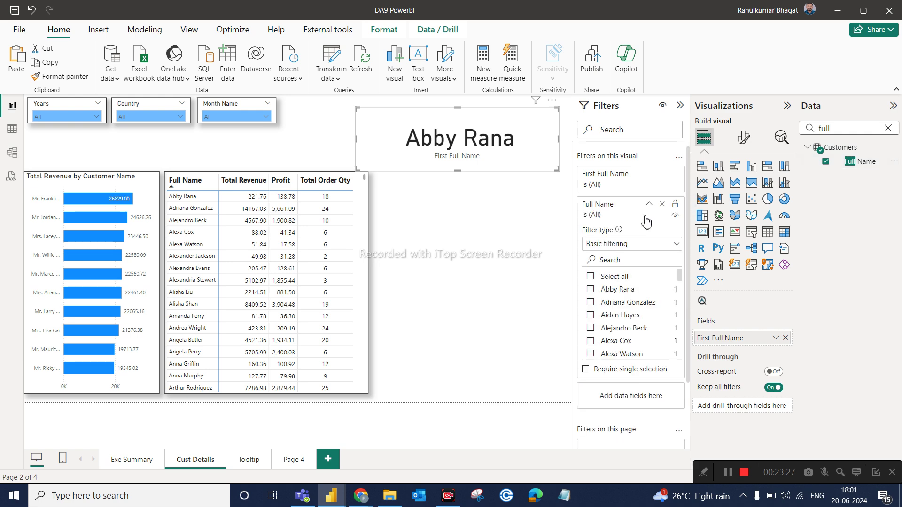
{"action": "left_click", "coordinate": [633, 252]}
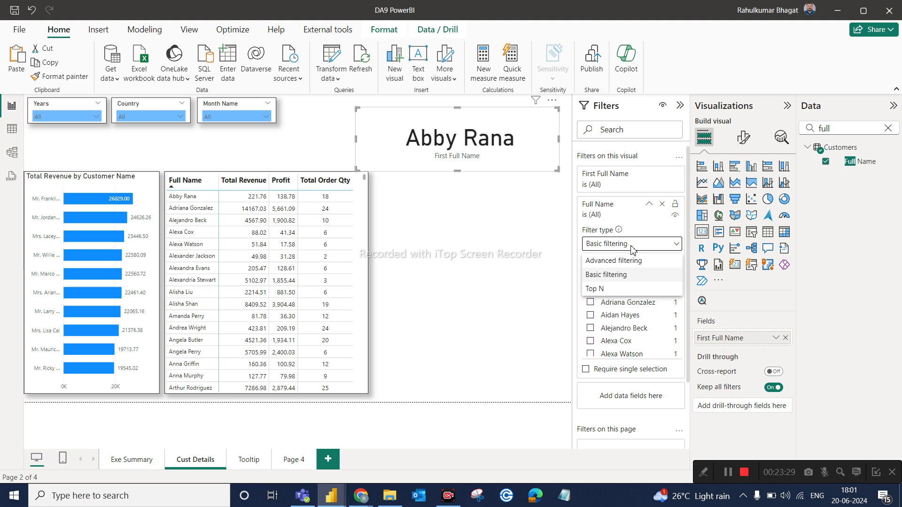
{"action": "left_click", "coordinate": [612, 288]}
{"action": "left_click", "coordinate": [656, 272]}
{"action": "type", "text": "1"}
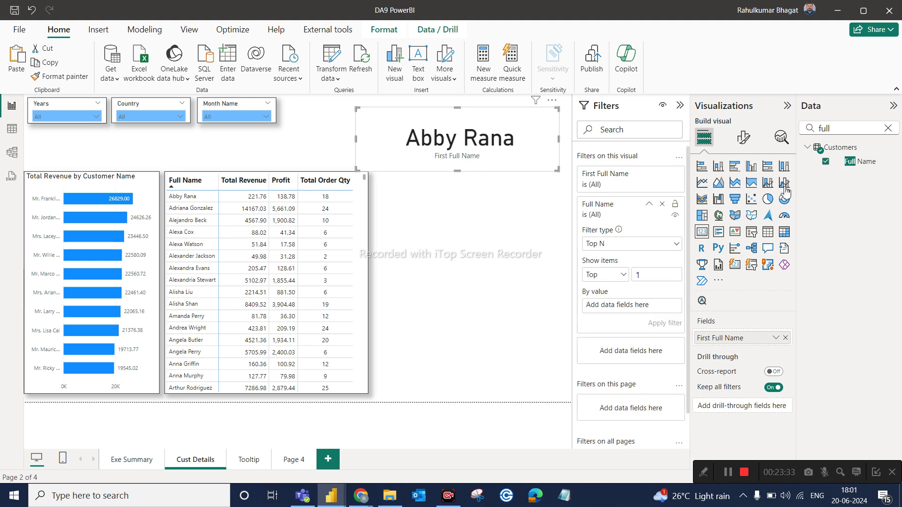
Use the Profit measure as the Top N filter's By value field and apply the filter
{"action": "double_click", "coordinate": [836, 128]}
{"action": "key", "text": "BackSpace"}
{"action": "type", "text": "profy"}
{"action": "key", "text": "BackSpace"}
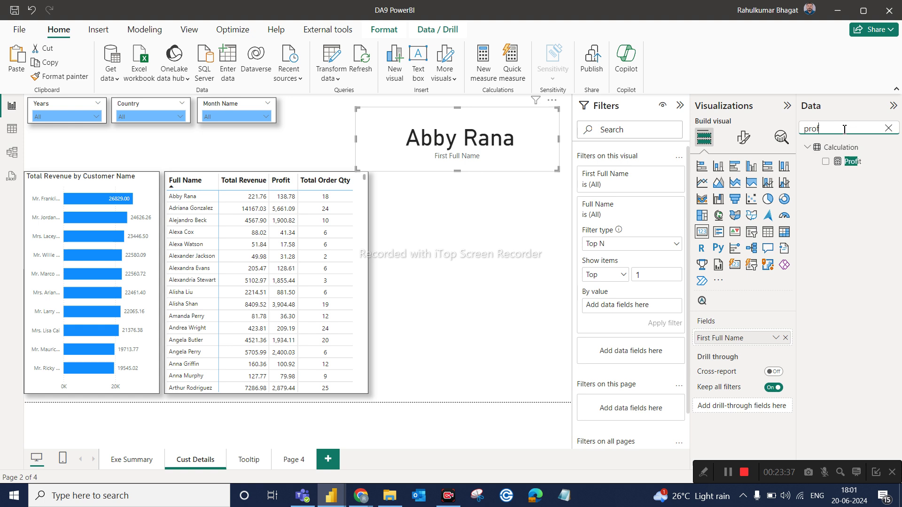
{"action": "left_click_drag", "start_coordinate": [846, 169], "coordinate": [626, 308]}
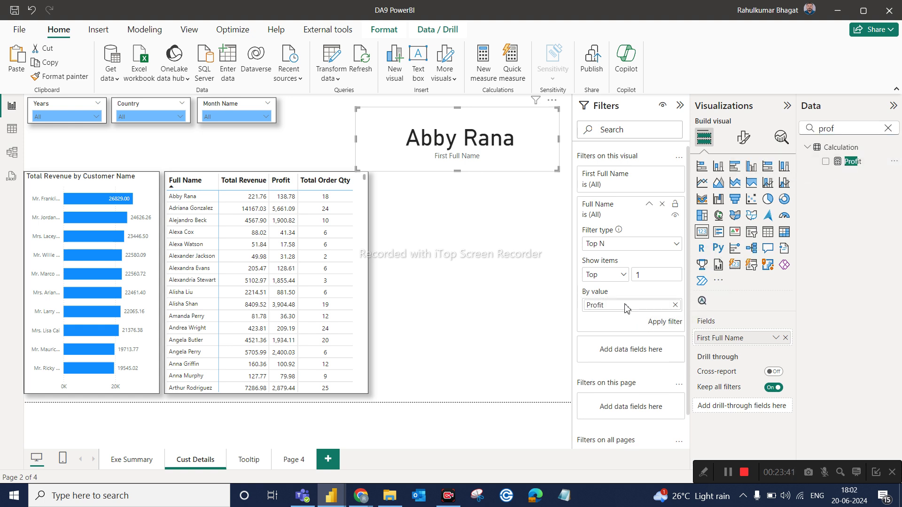
{"action": "left_click", "coordinate": [660, 322]}
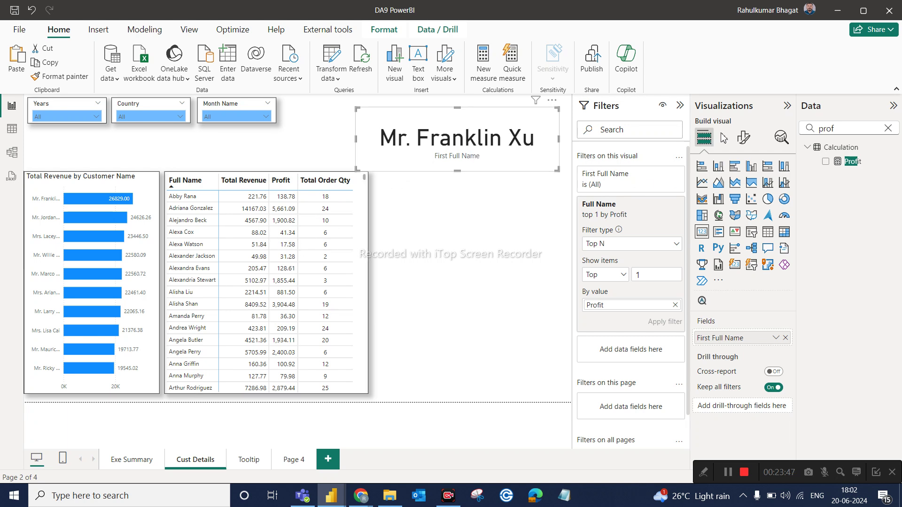
Turn off the card's category label and enable its title for editing
{"action": "left_click", "coordinate": [743, 138]}
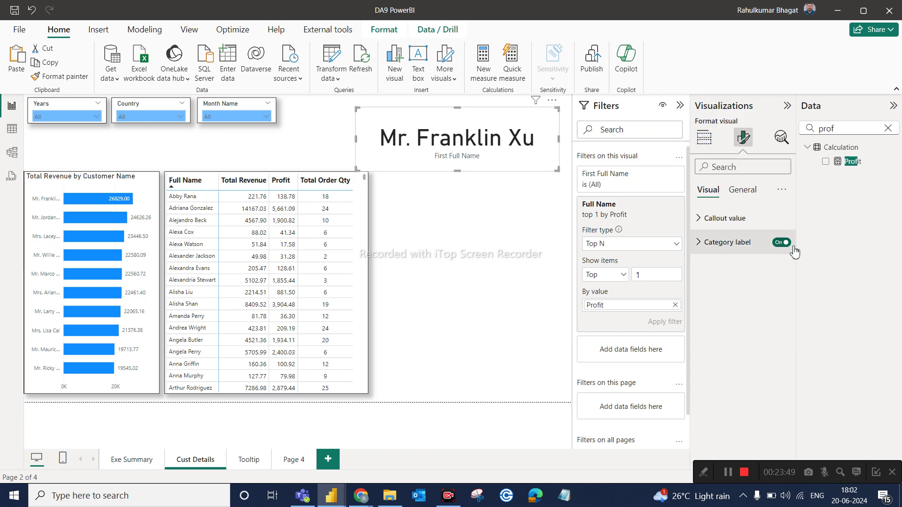
{"action": "left_click", "coordinate": [783, 242]}
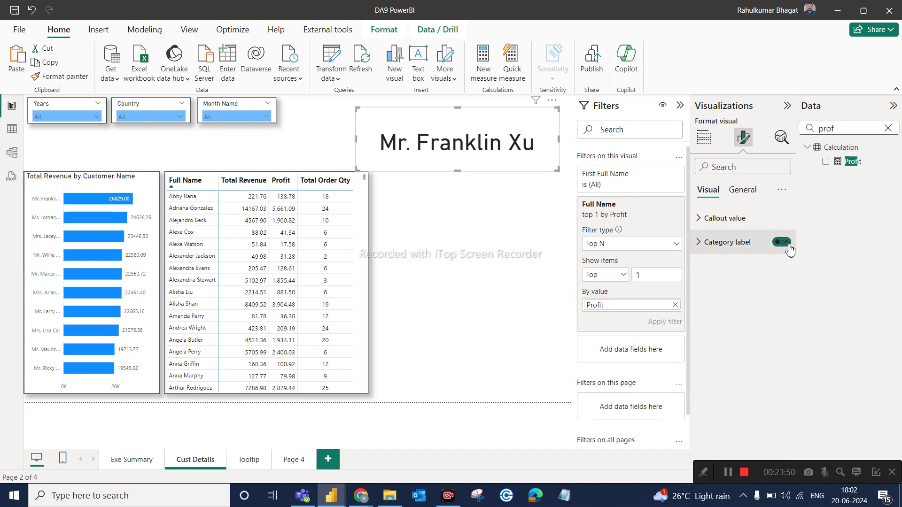
{"action": "left_click", "coordinate": [750, 195]}
{"action": "left_click", "coordinate": [722, 253]}
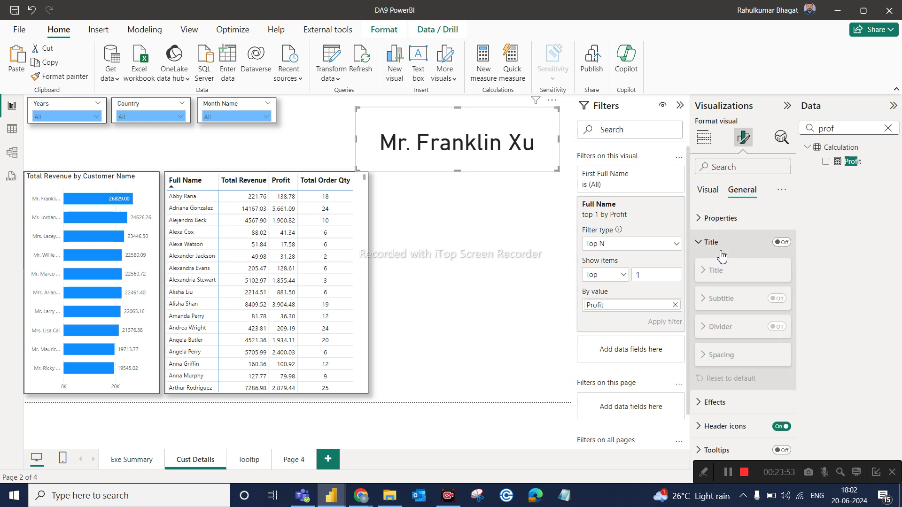
{"action": "left_click", "coordinate": [791, 244]}
{"action": "left_click", "coordinate": [734, 302]}
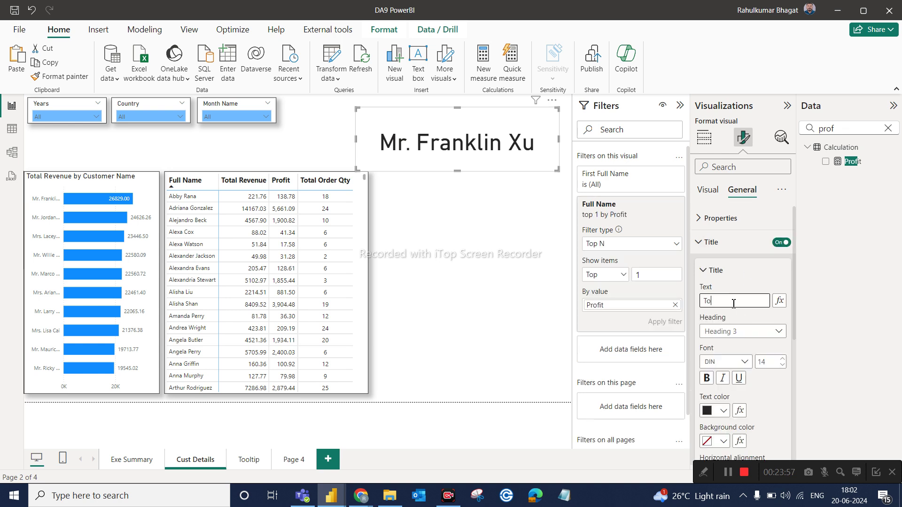
Set the card's title text to "Top Customer By Profit" and center it horizontally
{"action": "type", "text": "Top Cust"}
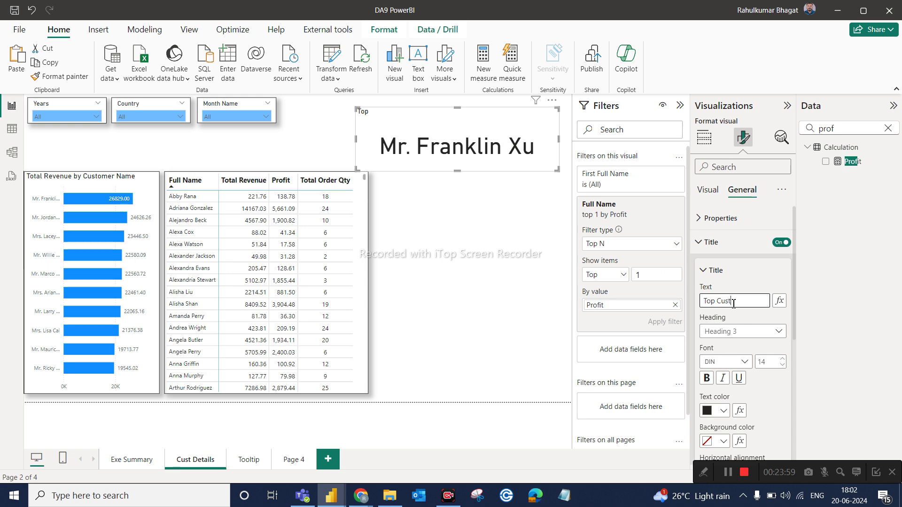
{"action": "type", "text": "omer By Profit"}
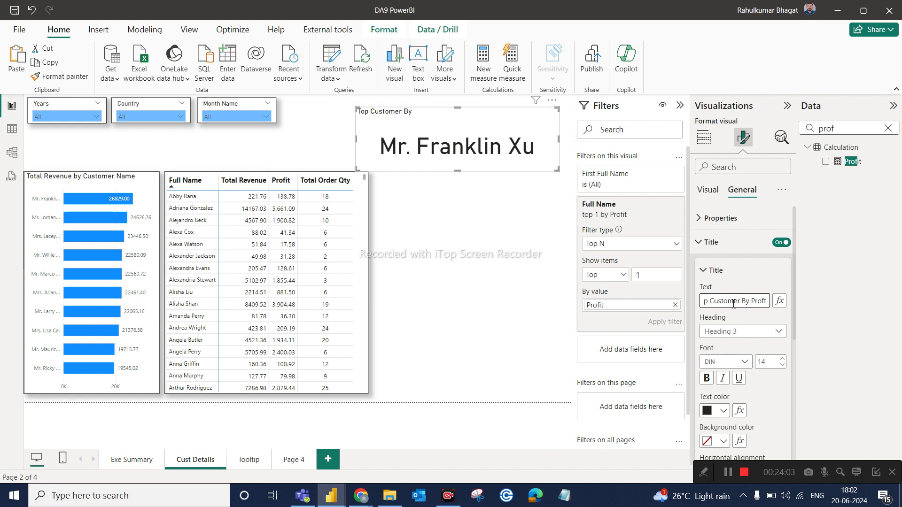
{"action": "key", "text": "BackSpace"}
{"action": "type", "text": "it"}
{"action": "scroll", "coordinate": [761, 404], "scroll_direction": "down", "scroll_amount": 2}
{"action": "left_click", "coordinate": [723, 412]}
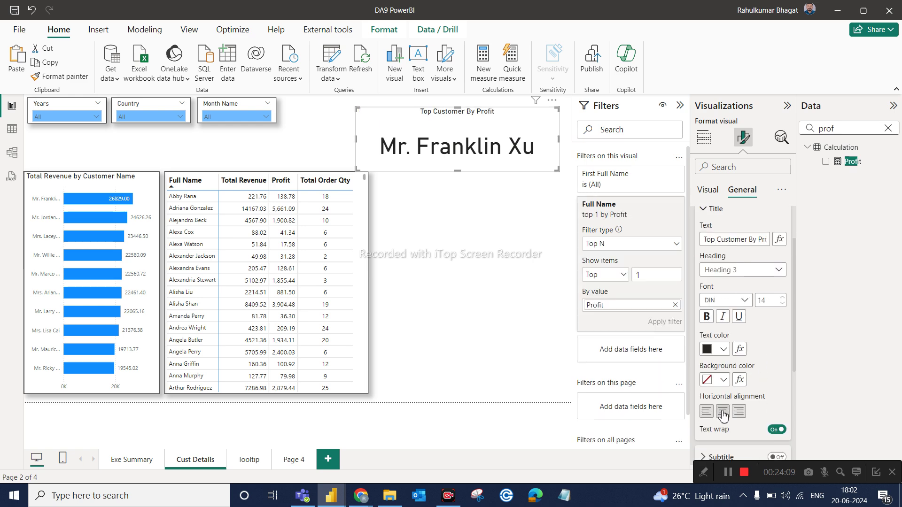
Set the card's callout value font size to 25 and fit the shrunken card between the slicers and the bar chart
{"action": "left_click", "coordinate": [715, 197]}
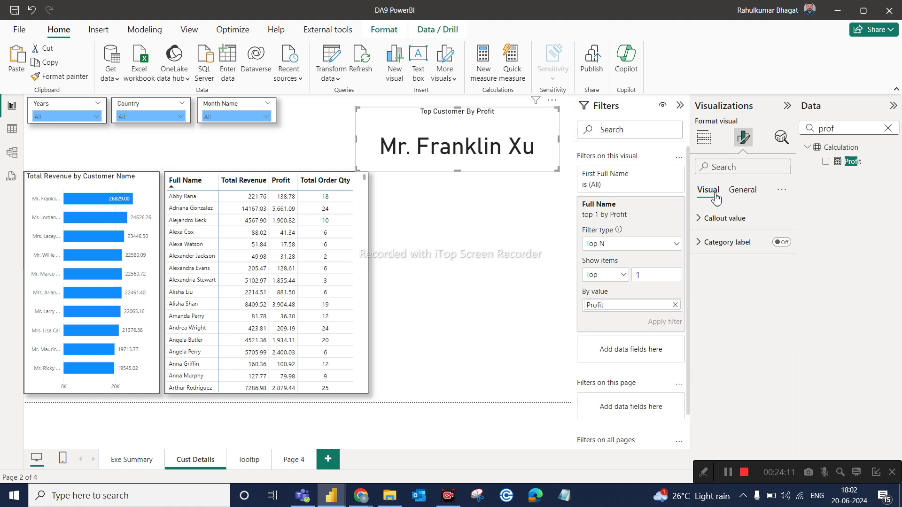
{"action": "left_click", "coordinate": [737, 217]}
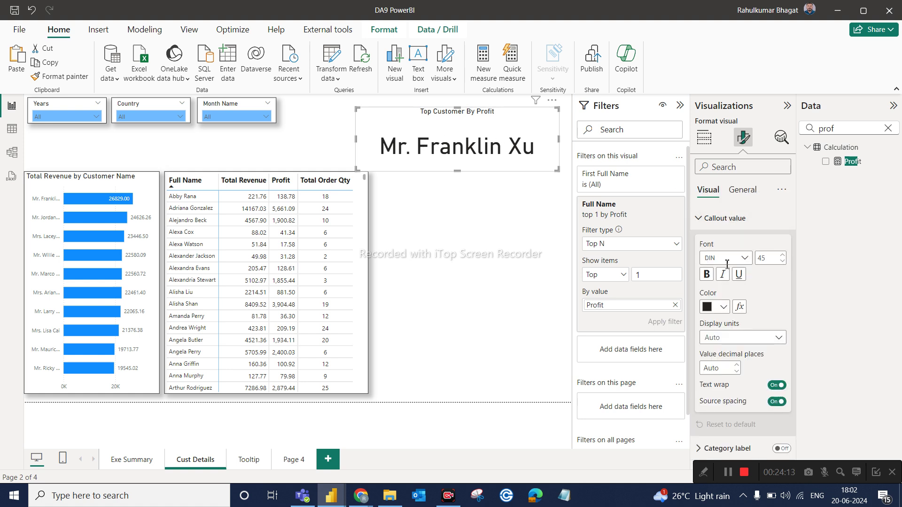
{"action": "type", "text": "25"}
{"action": "key", "text": "Return"}
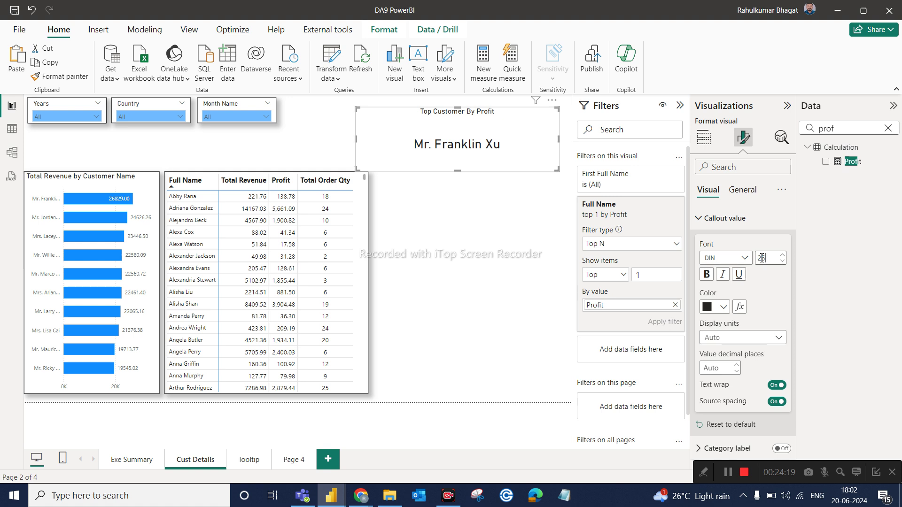
{"action": "left_click_drag", "start_coordinate": [558, 169], "coordinate": [151, 145]}
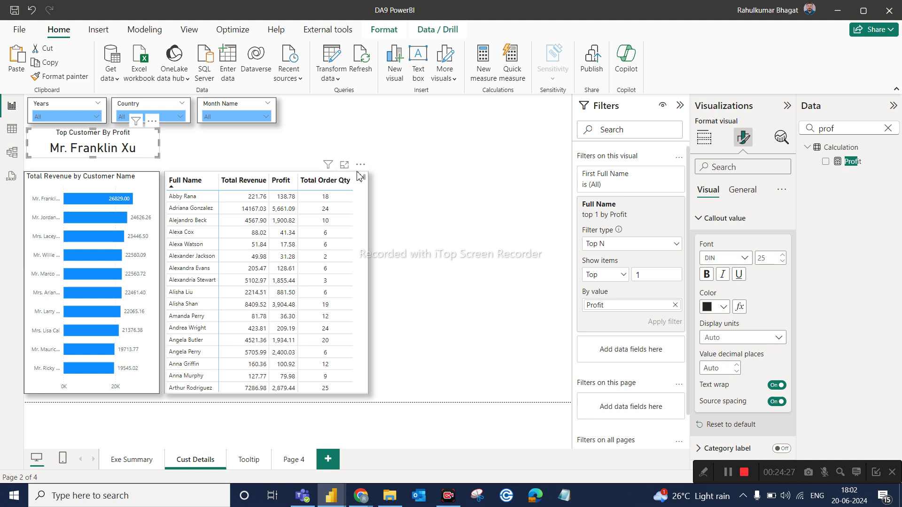
Turn on the visual border and shadow for the Top Customer By Profit card and make it slightly taller
{"action": "left_click", "coordinate": [738, 193]}
{"action": "scroll", "coordinate": [748, 409], "scroll_direction": "down", "scroll_amount": 6}
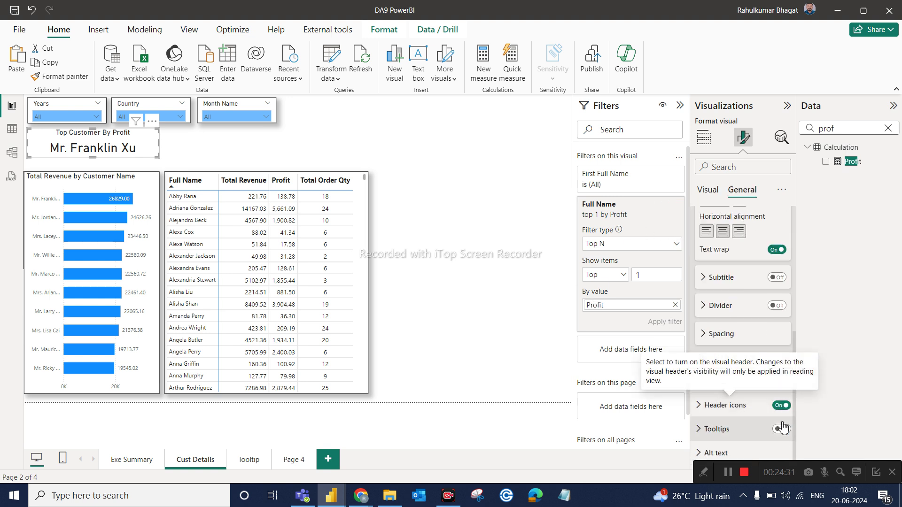
{"action": "left_click", "coordinate": [755, 390]}
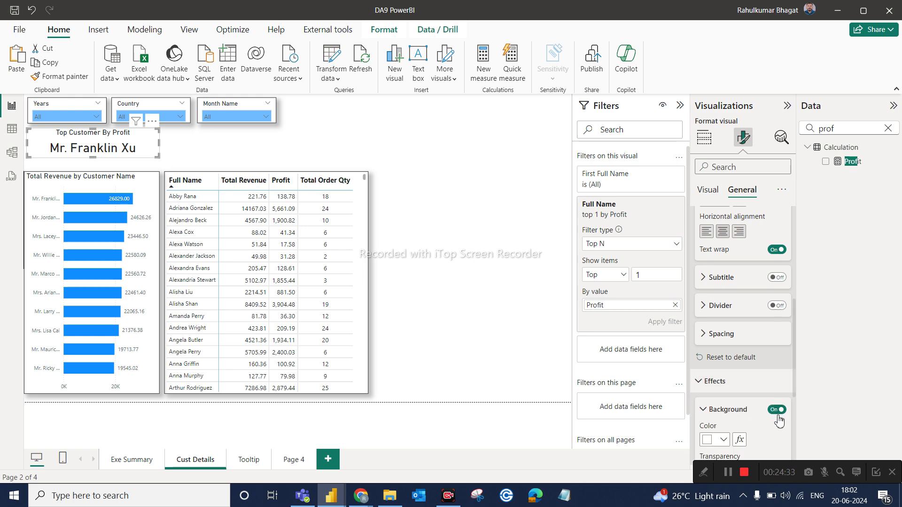
{"action": "scroll", "coordinate": [767, 424], "scroll_direction": "down", "scroll_amount": 4}
{"action": "left_click", "coordinate": [777, 329]}
{"action": "left_click", "coordinate": [776, 357]}
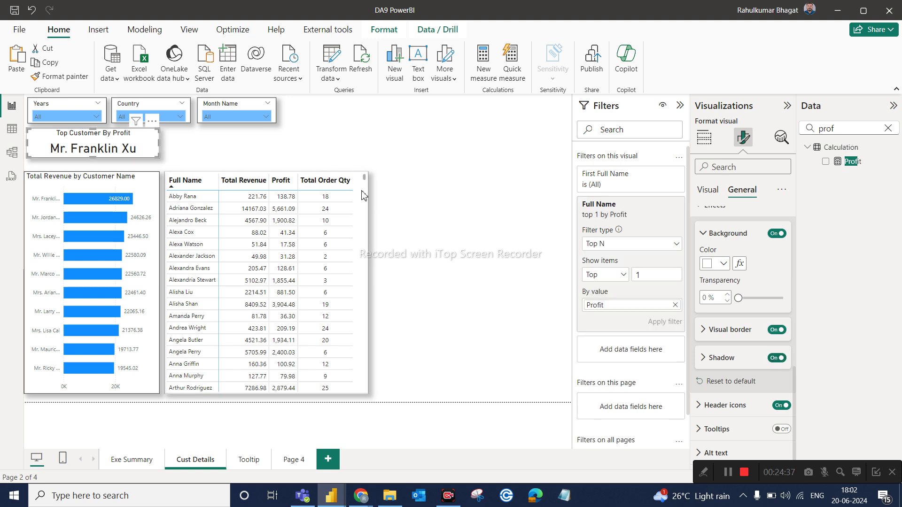
{"action": "left_click_drag", "start_coordinate": [93, 156], "coordinate": [95, 162]}
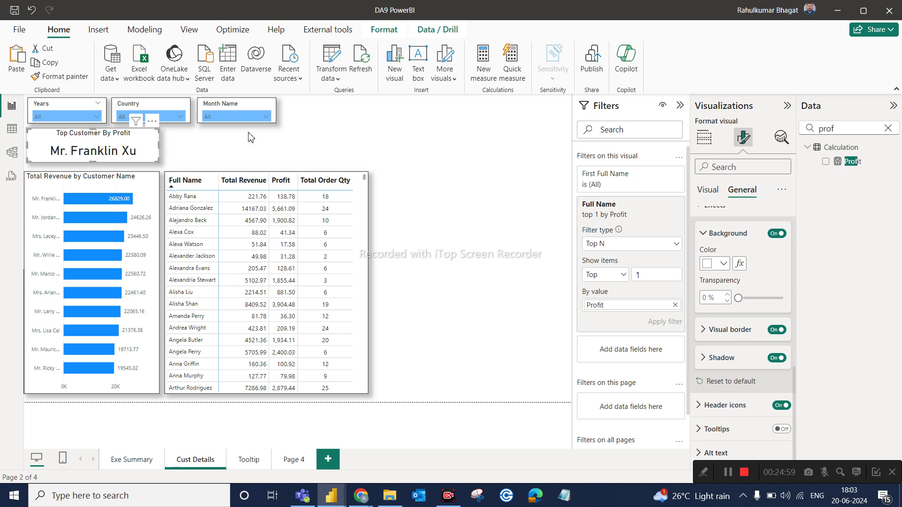
Sort the customer table by Profit in descending order
{"action": "left_click", "coordinate": [184, 140]}
{"action": "left_click", "coordinate": [126, 142]}
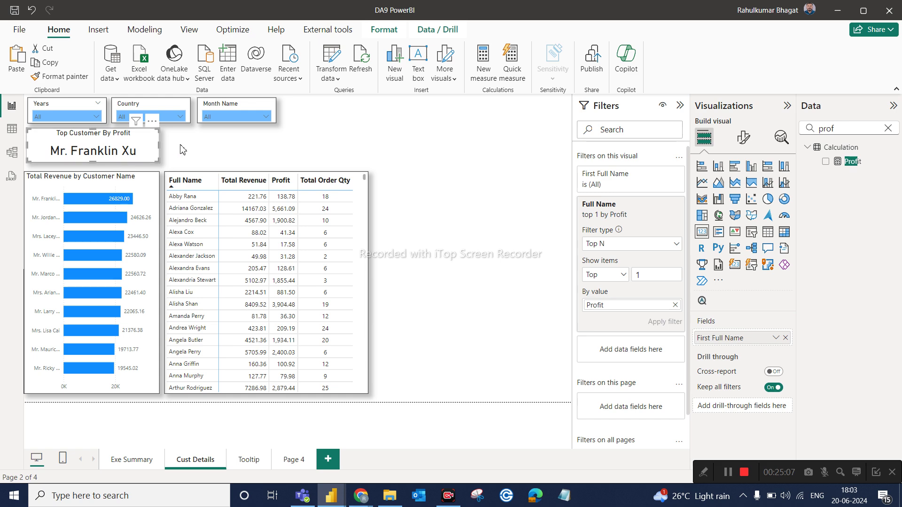
{"action": "left_click", "coordinate": [275, 188]}
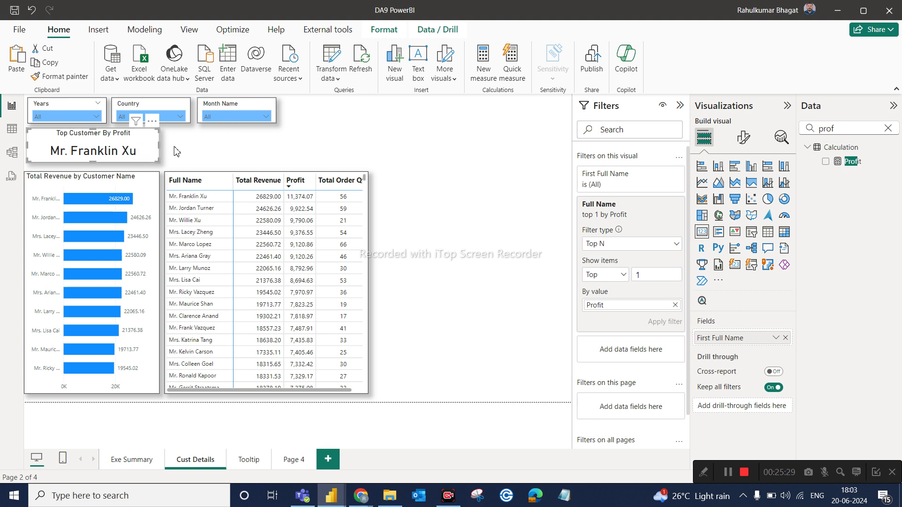
{"action": "left_click", "coordinate": [262, 163]}
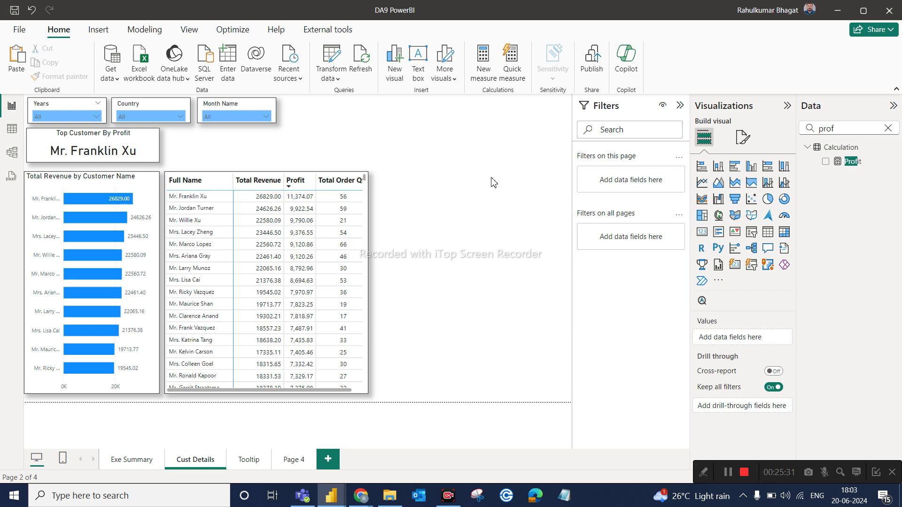
Duplicate the Top Customer By Profit card and place the copy beside it, above the customer table
{"action": "left_click", "coordinate": [100, 135]}
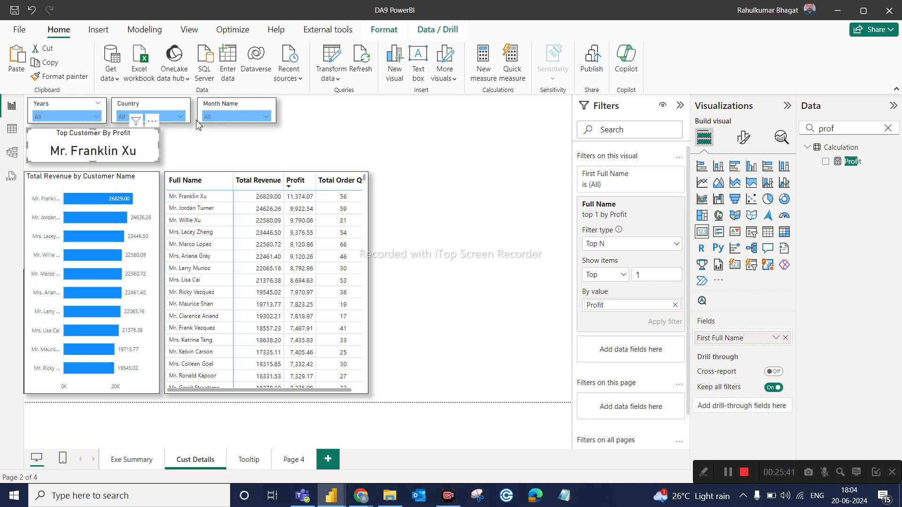
{"action": "left_click_drag", "start_coordinate": [115, 143], "coordinate": [254, 144]}
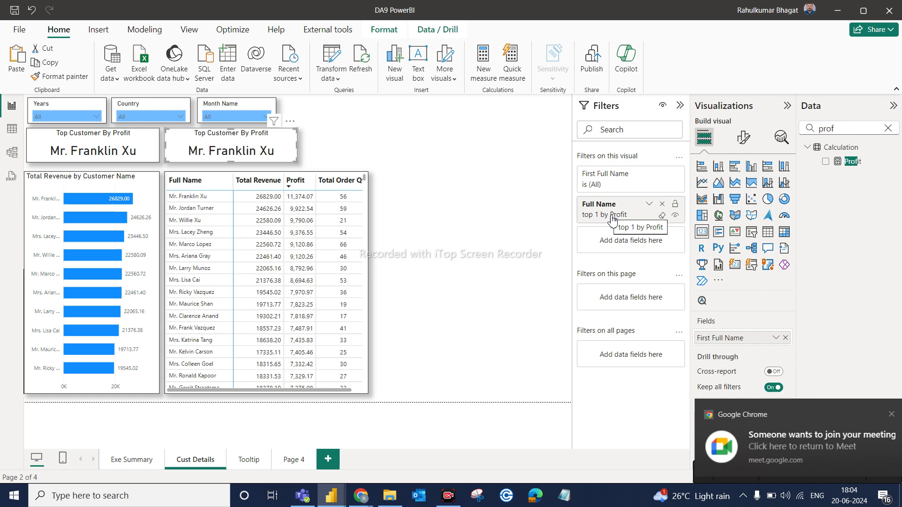
Switch to the Google Meet call to handle the join request, and return to the DA9 PowerBI report
{"action": "left_click", "coordinate": [799, 447]}
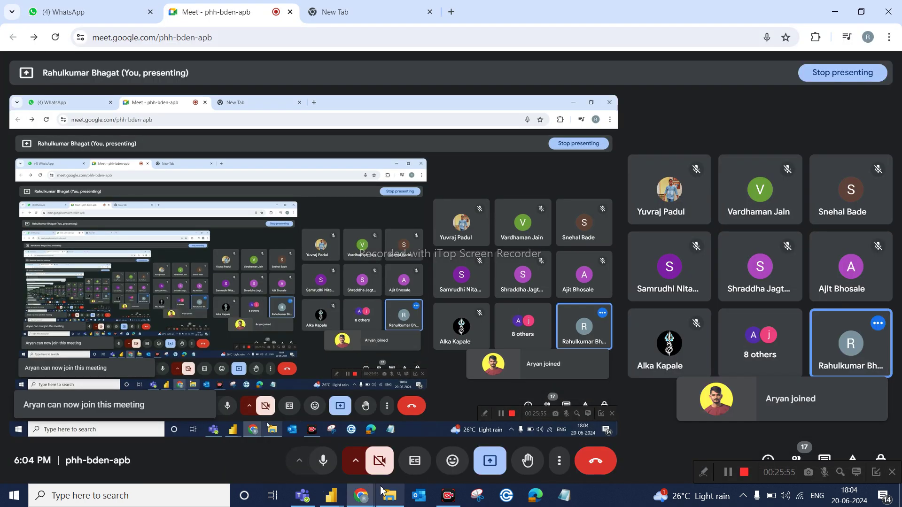
{"action": "left_click", "coordinate": [331, 497]}
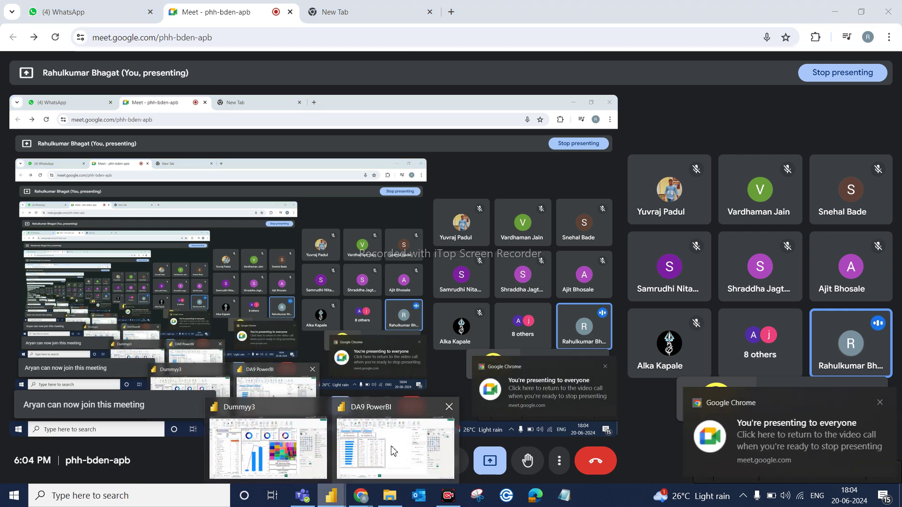
{"action": "left_click", "coordinate": [401, 386]}
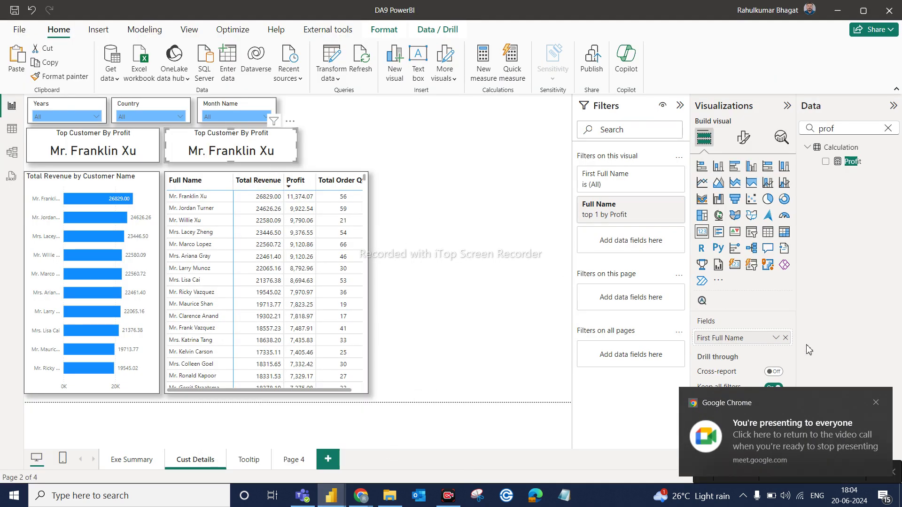
Replace the copied card's First Full Name field with the Total Revenue measure, trying Profit first, and narrow the card
{"action": "left_click", "coordinate": [785, 338]}
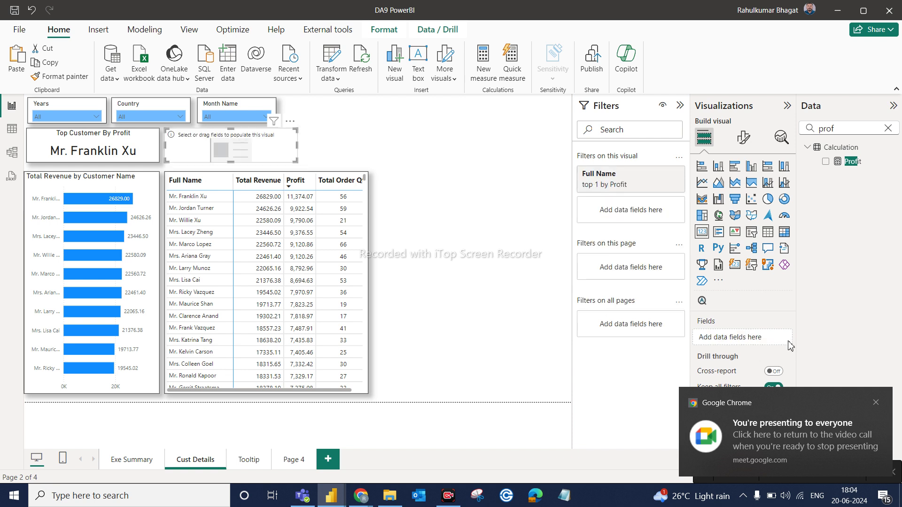
{"action": "left_click_drag", "start_coordinate": [860, 168], "coordinate": [738, 337]}
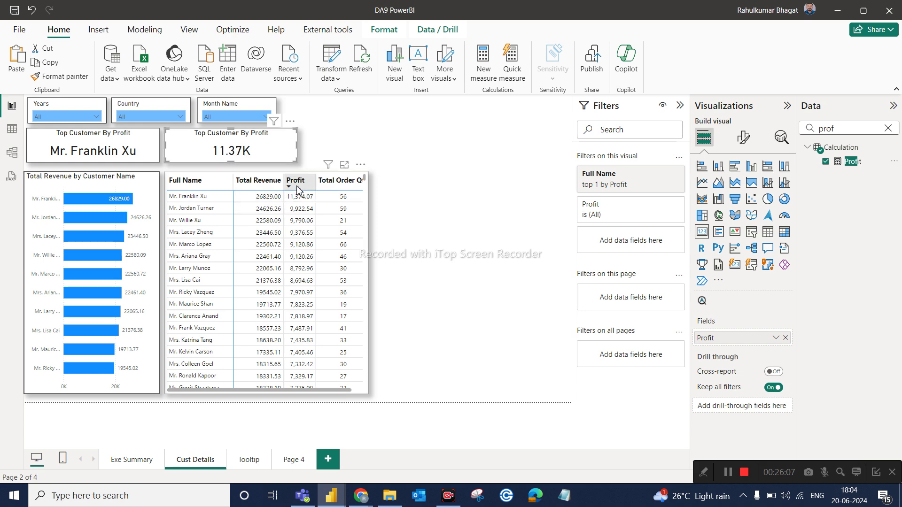
{"action": "left_click", "coordinate": [786, 339]}
{"action": "double_click", "coordinate": [846, 134]}
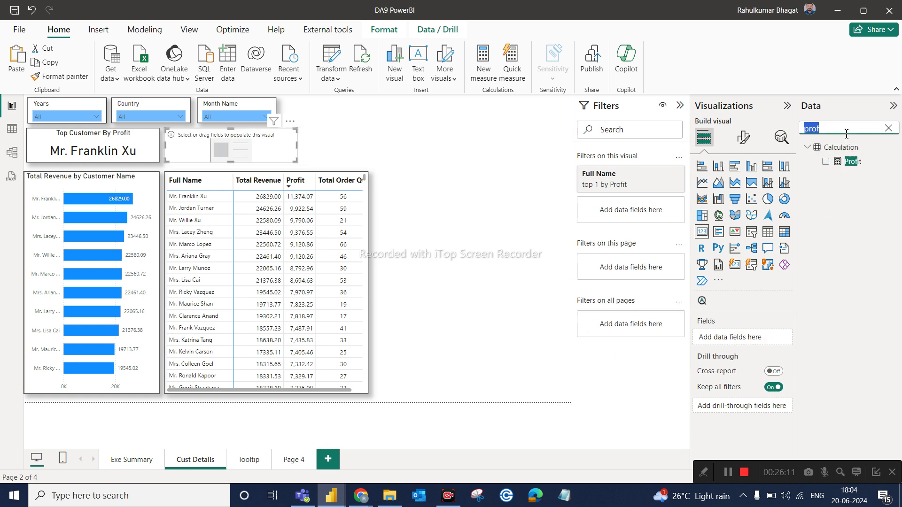
{"action": "type", "text": "reven"}
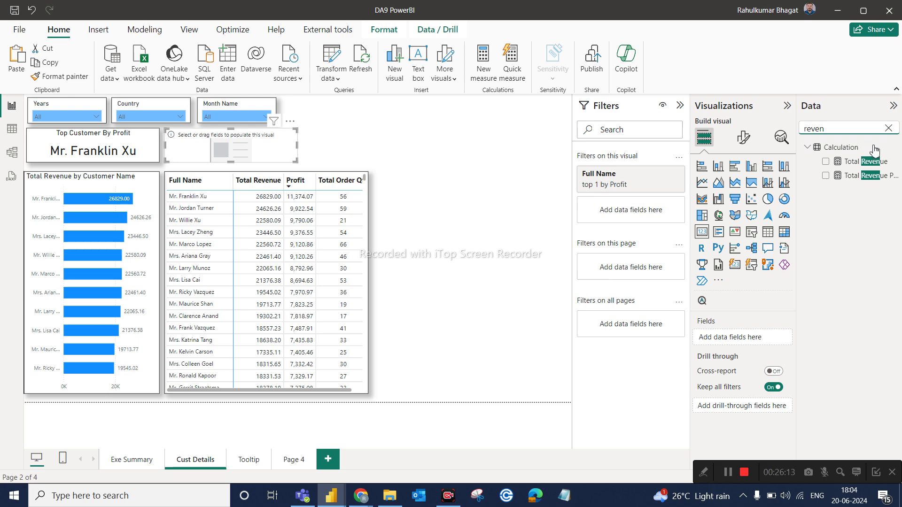
{"action": "left_click_drag", "start_coordinate": [883, 167], "coordinate": [761, 338]}
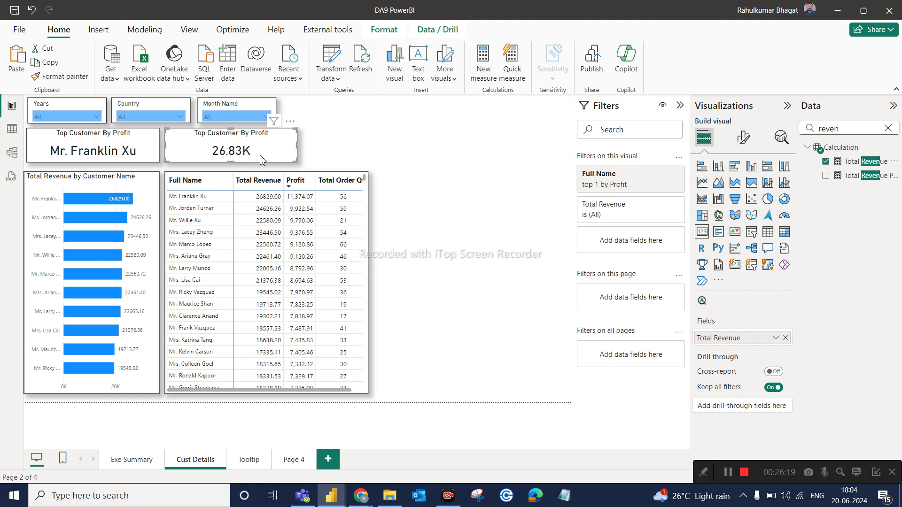
{"action": "left_click_drag", "start_coordinate": [295, 161], "coordinate": [253, 161]}
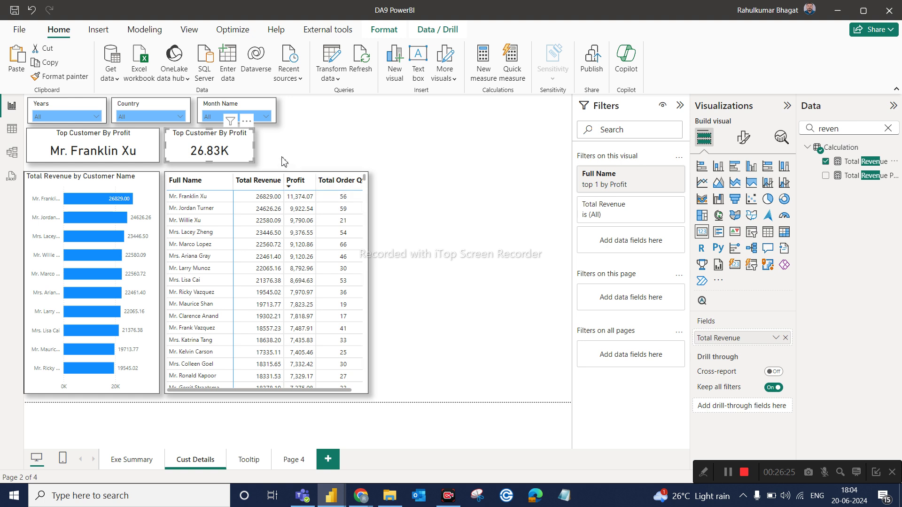
Change the Total Revenue card's title text to "Top Customers Revenue"
{"action": "left_click", "coordinate": [750, 138]}
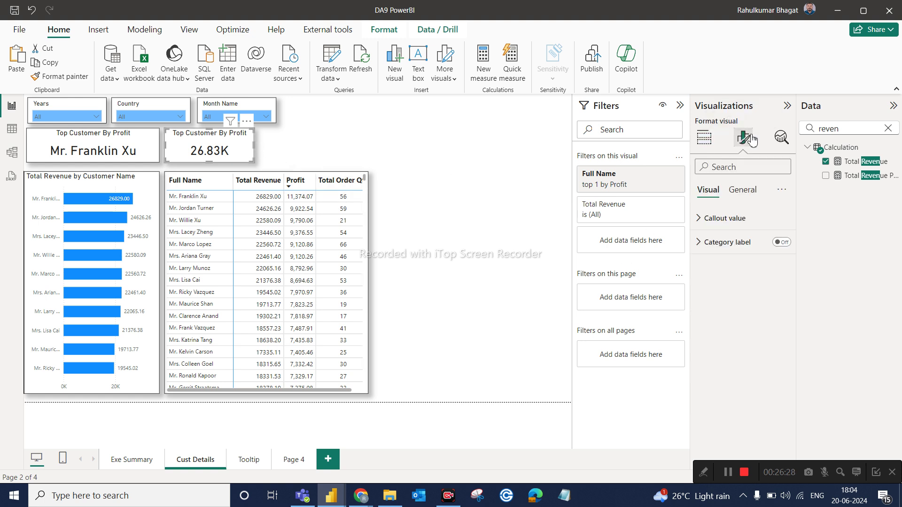
{"action": "left_click", "coordinate": [726, 219]}
{"action": "left_click", "coordinate": [742, 189]}
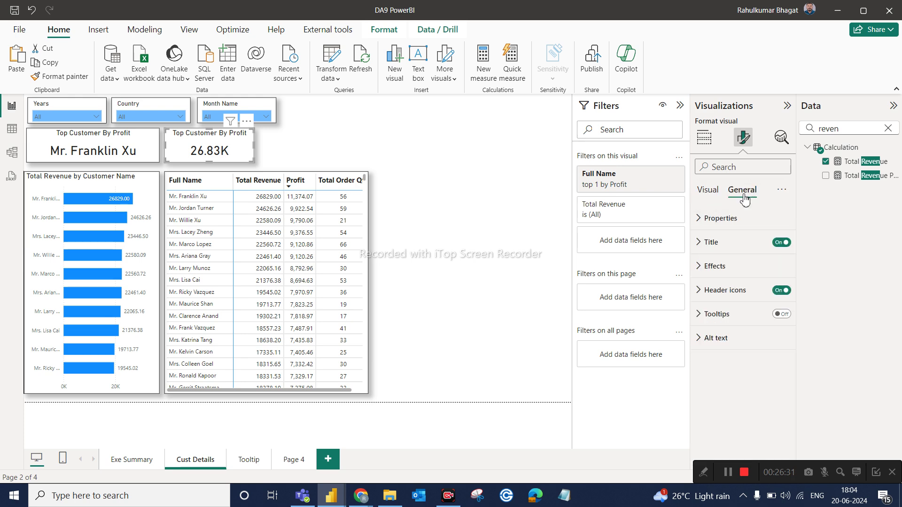
{"action": "left_click", "coordinate": [714, 241]}
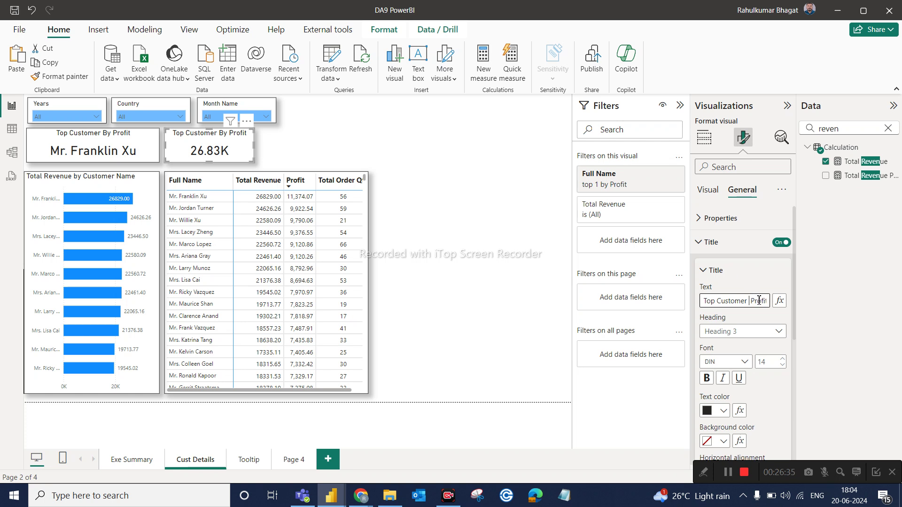
{"action": "type", "text": "s "}
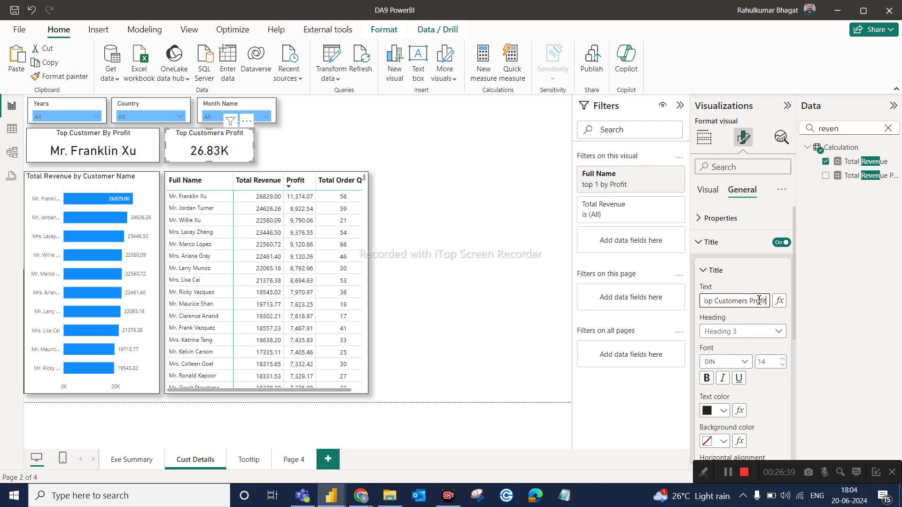
{"action": "type", "text": "Revenue"}
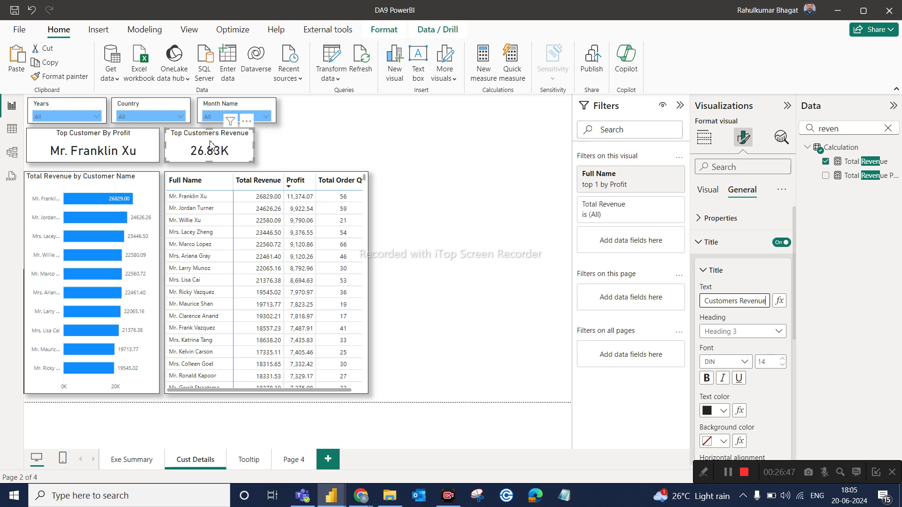
{"action": "mouse_move", "coordinate": [210, 141]}
{"action": "left_mouse_down"}
{"action": "mouse_move", "coordinate": [305, 137]}
{"action": "mouse_move", "coordinate": [209, 138]}
{"action": "mouse_move", "coordinate": [210, 147]}
{"action": "left_mouse_up"}
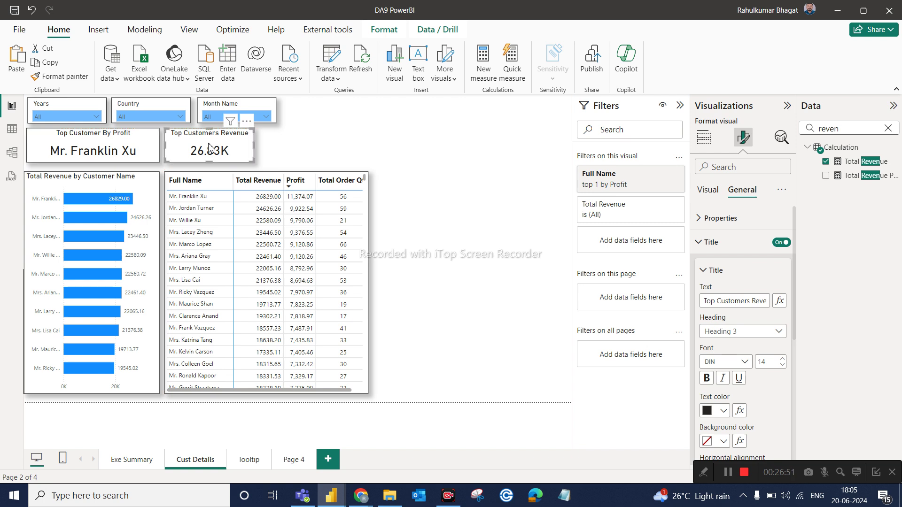
Duplicate the Top Customer By Profit card again and place the copy beside the Top Customers Revenue card
{"action": "left_click", "coordinate": [138, 159]}
{"action": "left_click_drag", "start_coordinate": [138, 159], "coordinate": [371, 160]}
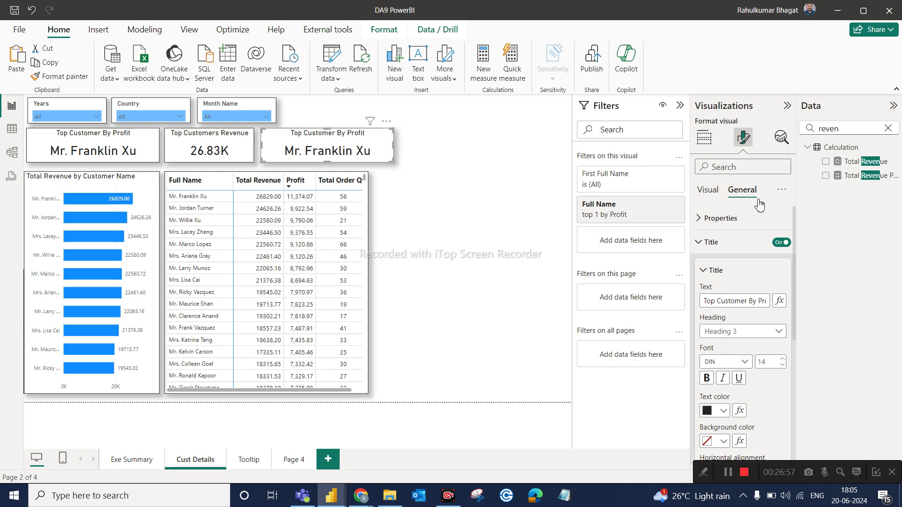
Replace the third card's First Full Name field with the Total Order Qty measure and resize it to match the table's right edge
{"action": "left_click", "coordinate": [709, 189]}
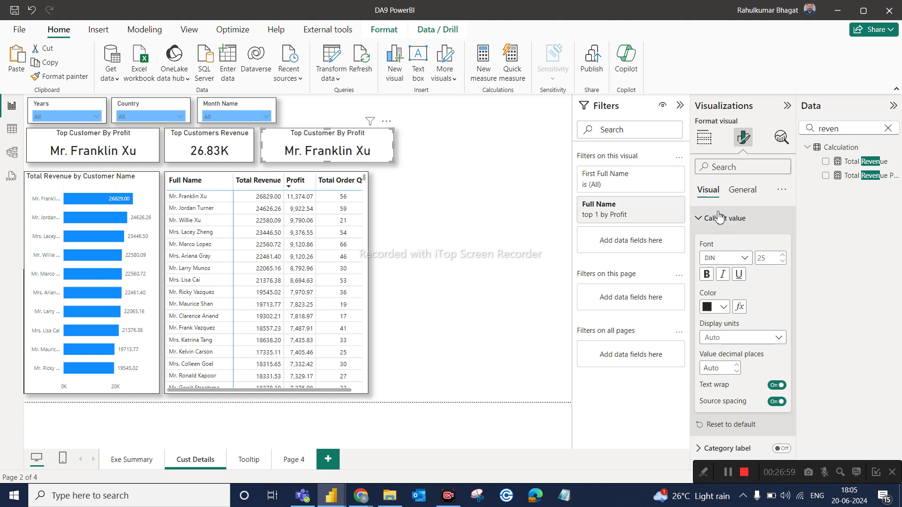
{"action": "left_click", "coordinate": [697, 225]}
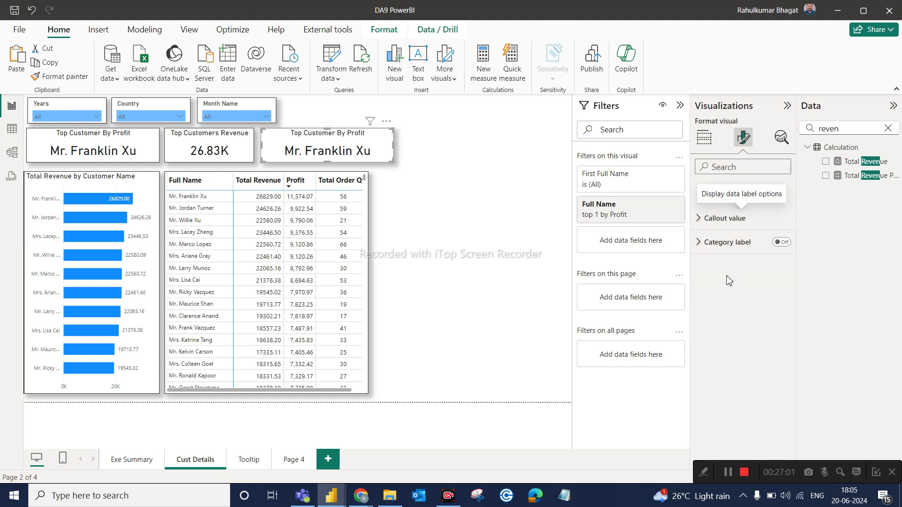
{"action": "left_click", "coordinate": [704, 136]}
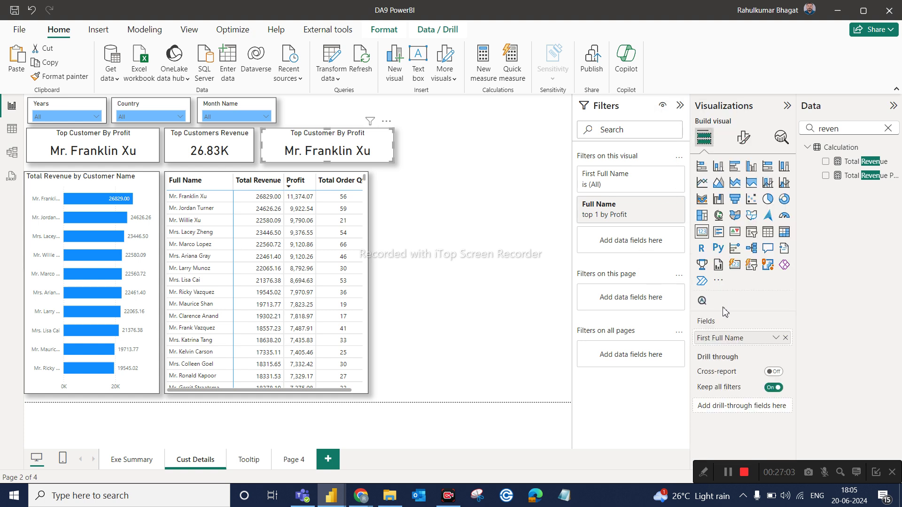
{"action": "left_click", "coordinate": [785, 337]}
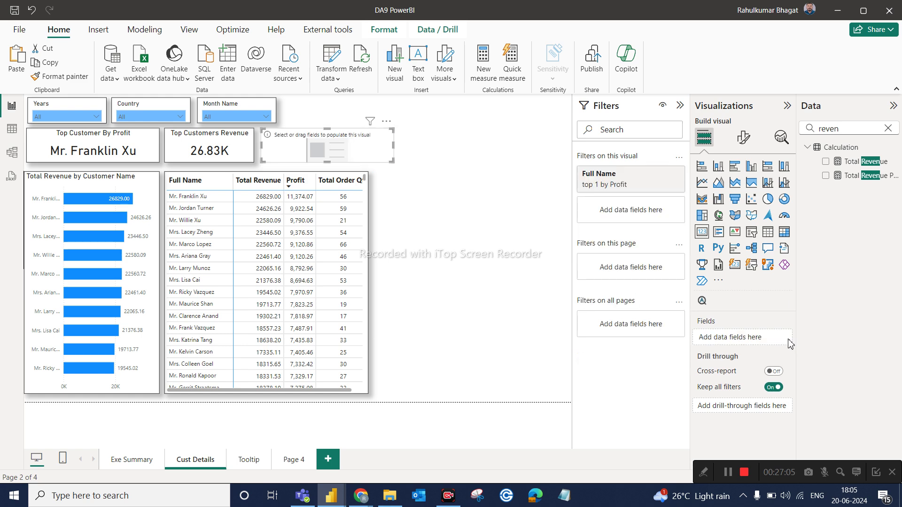
{"action": "double_click", "coordinate": [850, 129]}
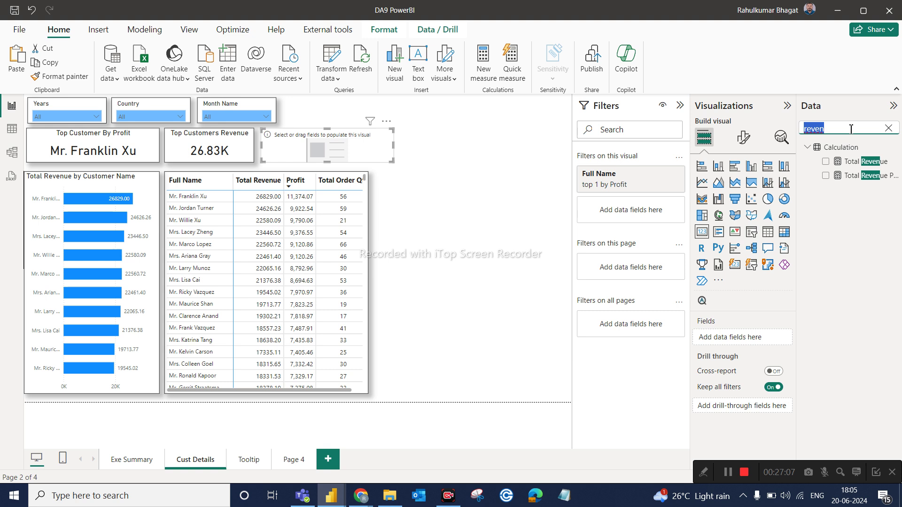
{"action": "type", "text": "total"}
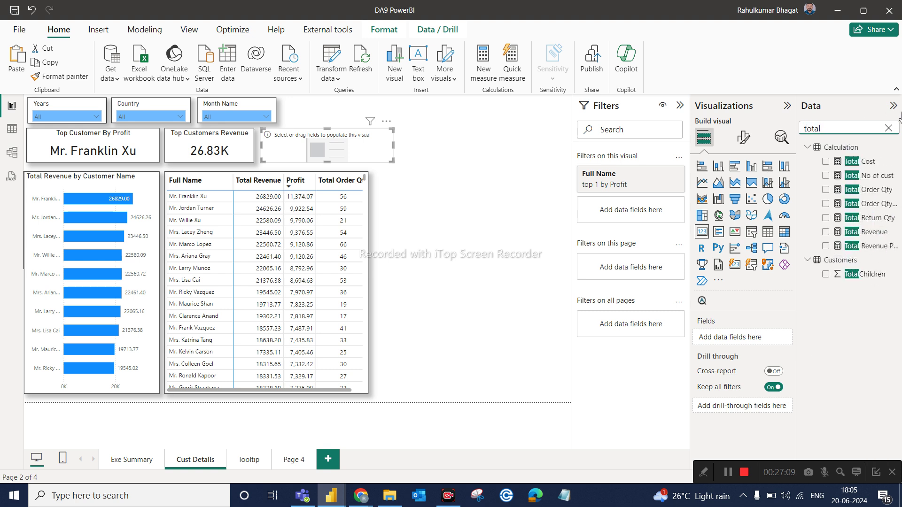
{"action": "left_click_drag", "start_coordinate": [863, 190], "coordinate": [755, 340]}
{"action": "left_click_drag", "start_coordinate": [394, 162], "coordinate": [337, 163]}
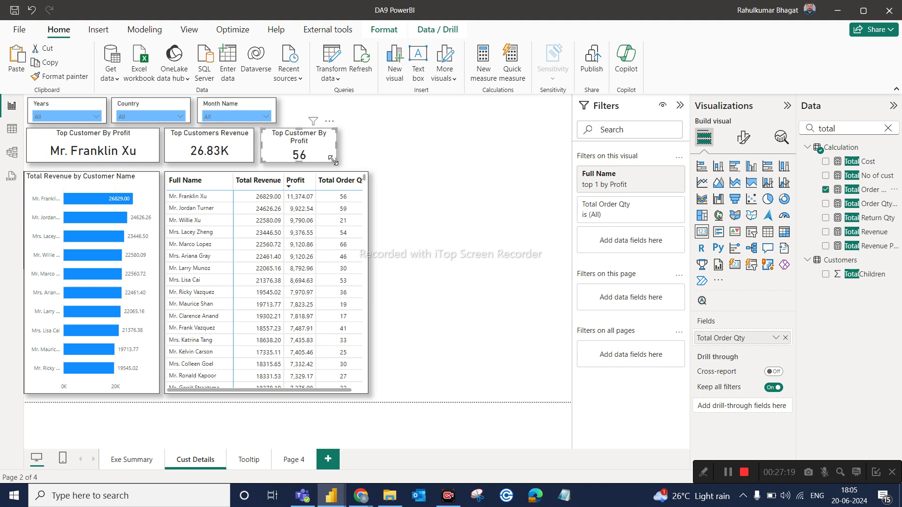
{"action": "left_click_drag", "start_coordinate": [333, 161], "coordinate": [367, 162]}
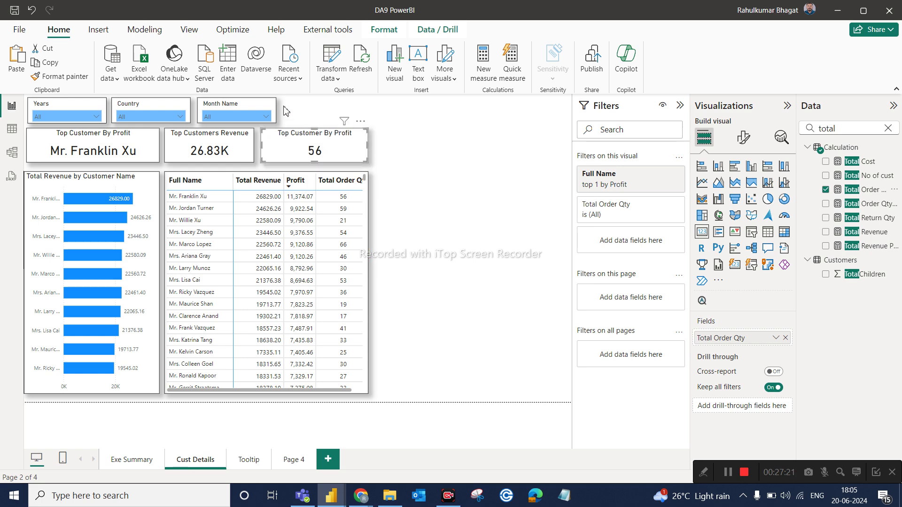
Move the Month Name slicer to line up with the table's far edge and distribute the Years, Country and Month Name slicers horizontally
{"action": "left_click_drag", "start_coordinate": [276, 109], "coordinate": [353, 111]}
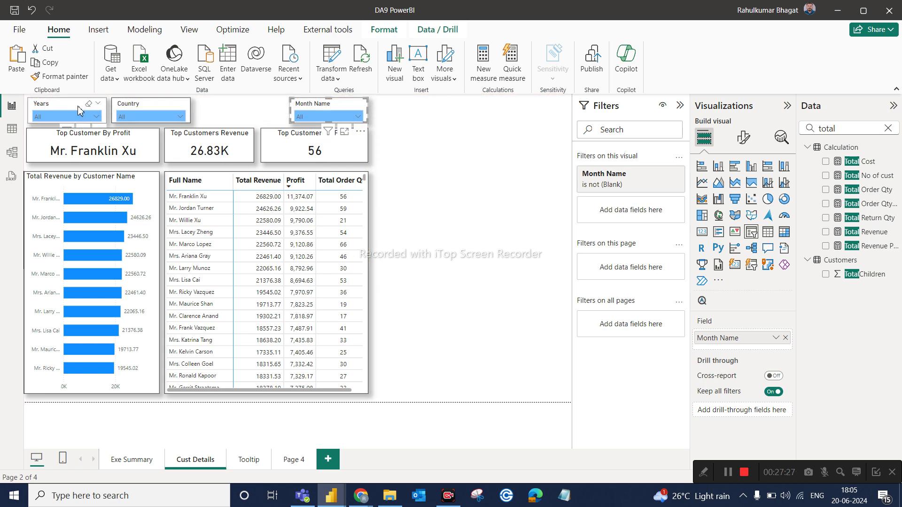
{"action": "left_click", "coordinate": [79, 111]}
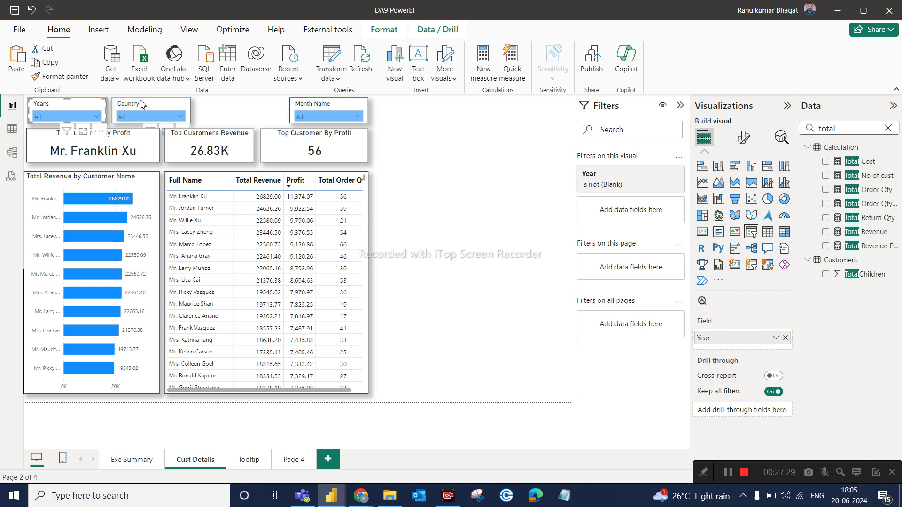
{"action": "key", "text": "Escape"}
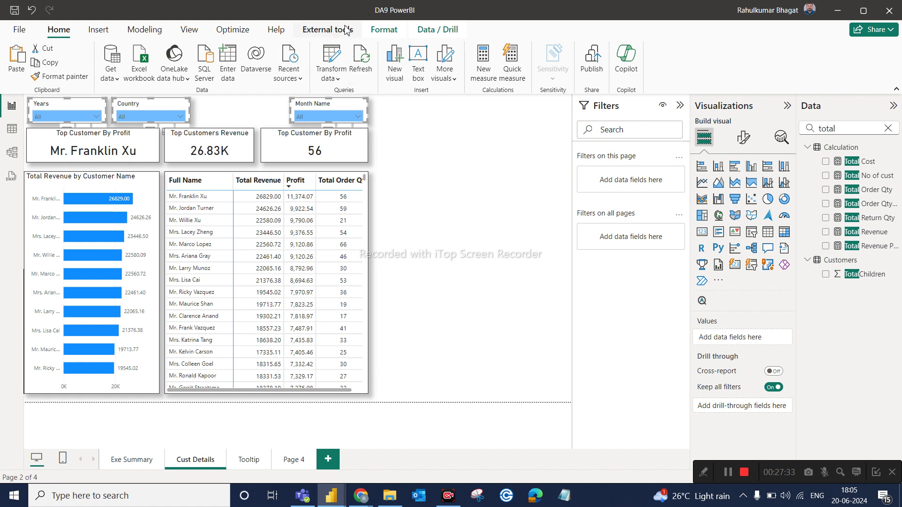
{"action": "left_click", "coordinate": [383, 29]}
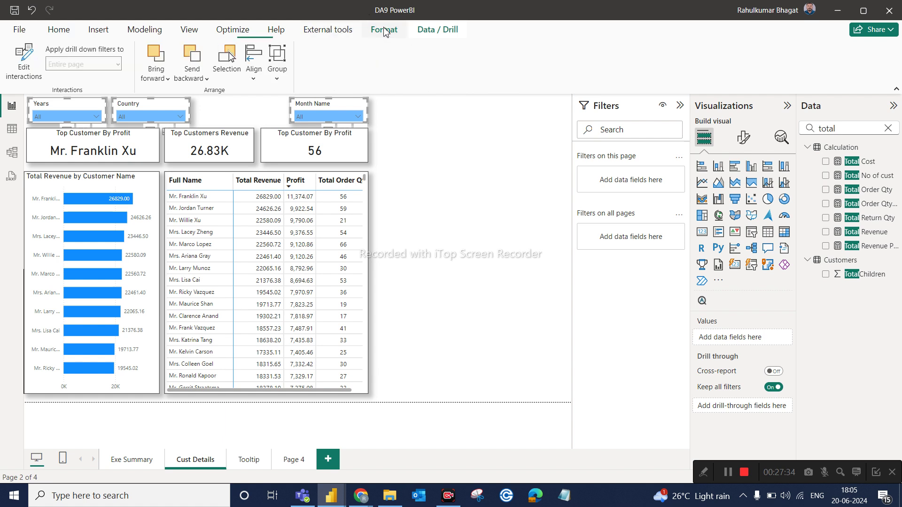
{"action": "left_click", "coordinate": [253, 83]}
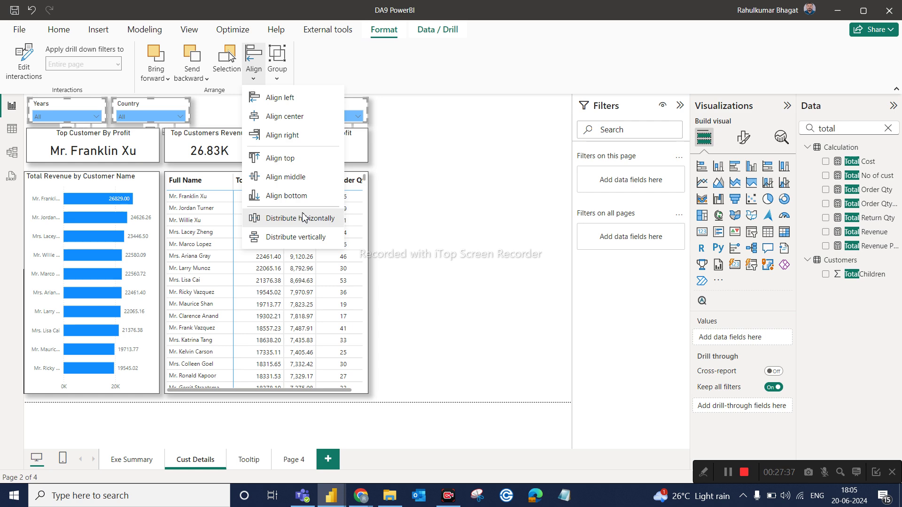
{"action": "left_click", "coordinate": [303, 218]}
{"action": "left_click", "coordinate": [442, 188]}
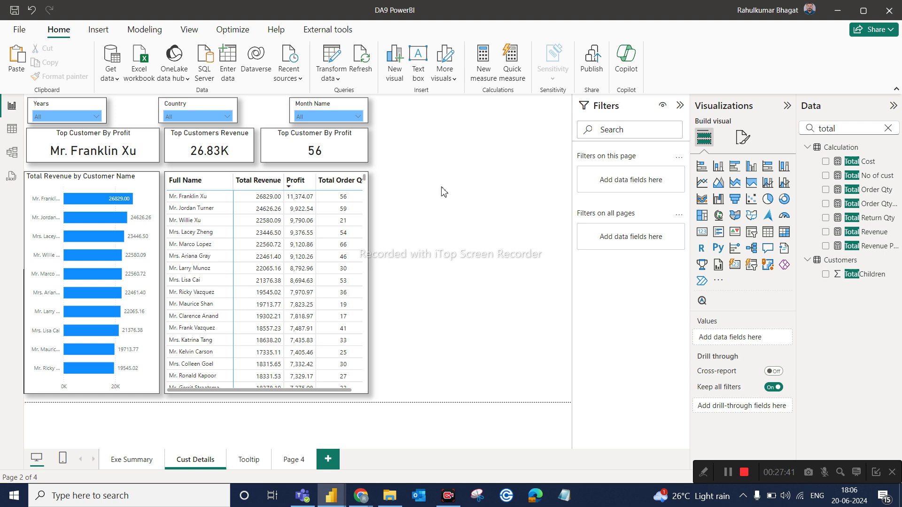
Change the third card's title text to "Top Customers Order Qty"
{"action": "left_click", "coordinate": [284, 161]}
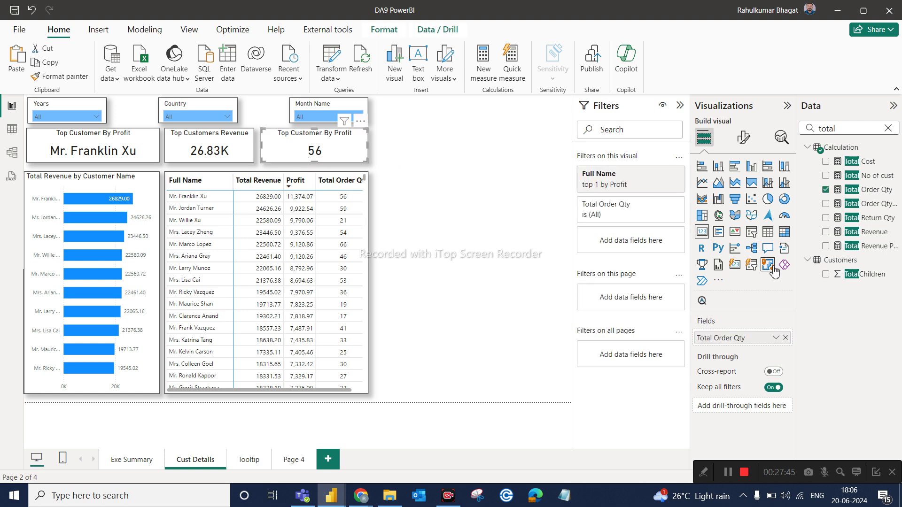
{"action": "left_click", "coordinate": [742, 140]}
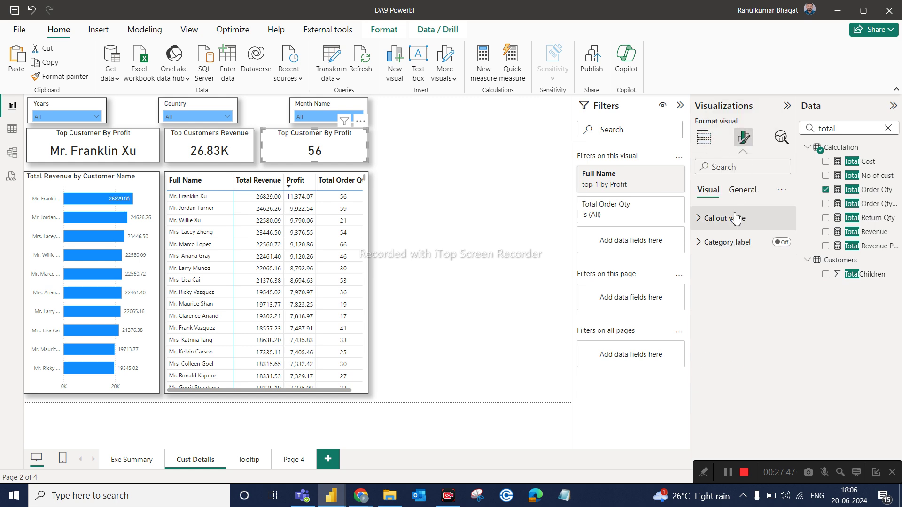
{"action": "left_click", "coordinate": [742, 190]}
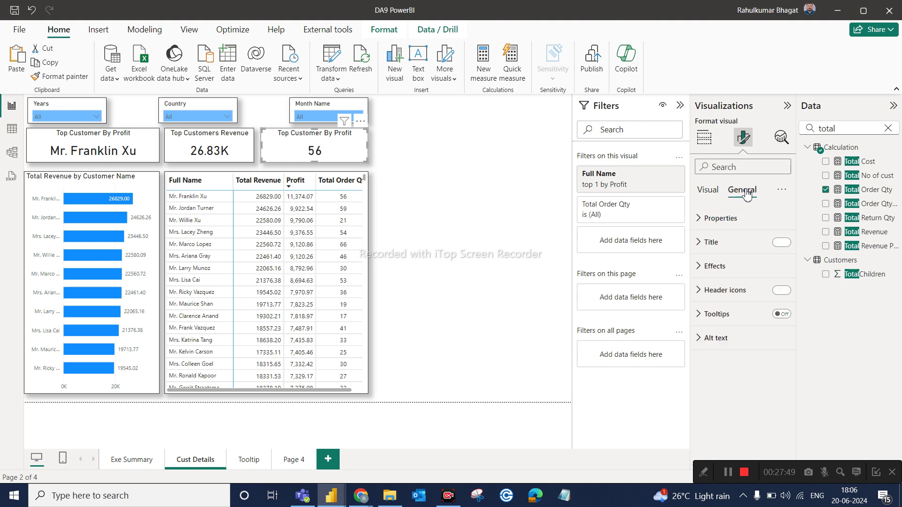
{"action": "left_click", "coordinate": [712, 242]}
{"action": "left_click", "coordinate": [743, 302]}
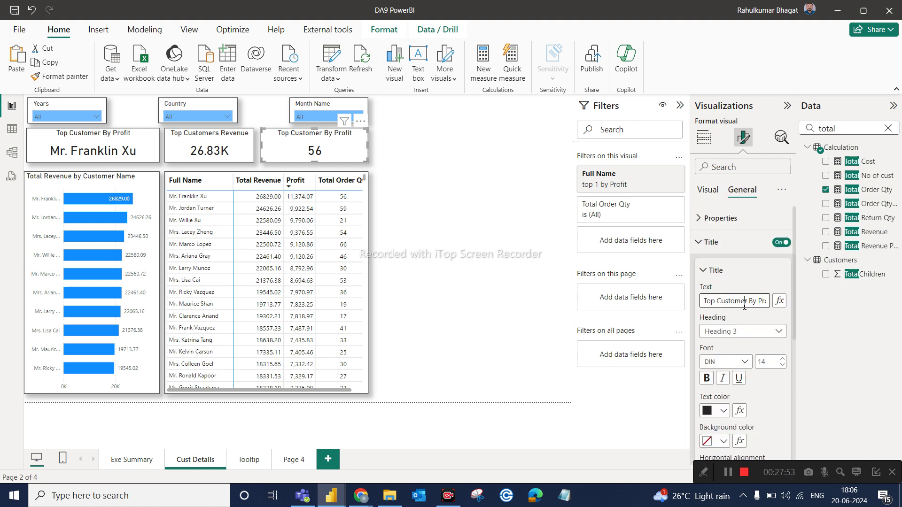
{"action": "key", "text": "End"}
{"action": "key", "text": "BackSpace"}
{"action": "key", "text": "BackSpace"}
{"action": "key", "text": "BackSpace"}
{"action": "key", "text": "BackSpace"}
{"action": "key", "text": "BackSpace"}
{"action": "key", "text": "BackSpace"}
{"action": "key", "text": "BackSpace"}
{"action": "key", "text": "BackSpace"}
{"action": "key", "text": "BackSpace"}
{"action": "key", "text": "BackSpace"}
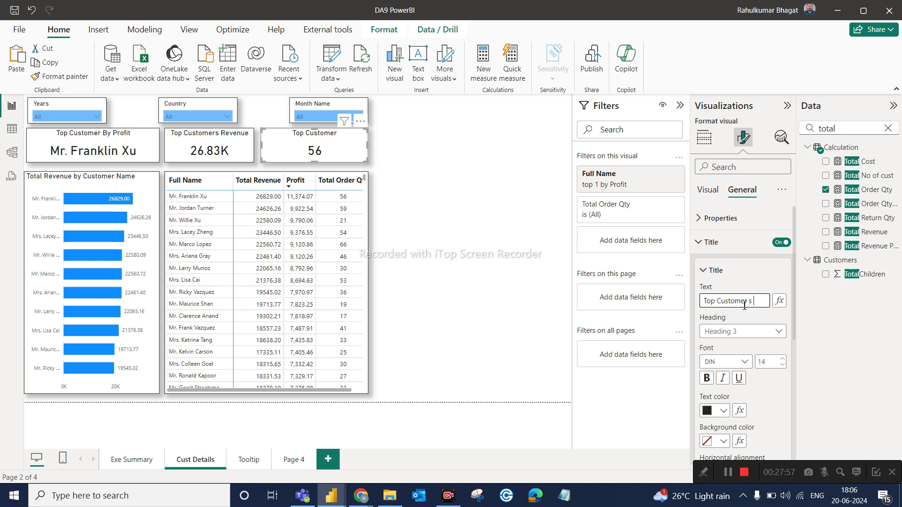
{"action": "type", "text": "s Order Qty"}
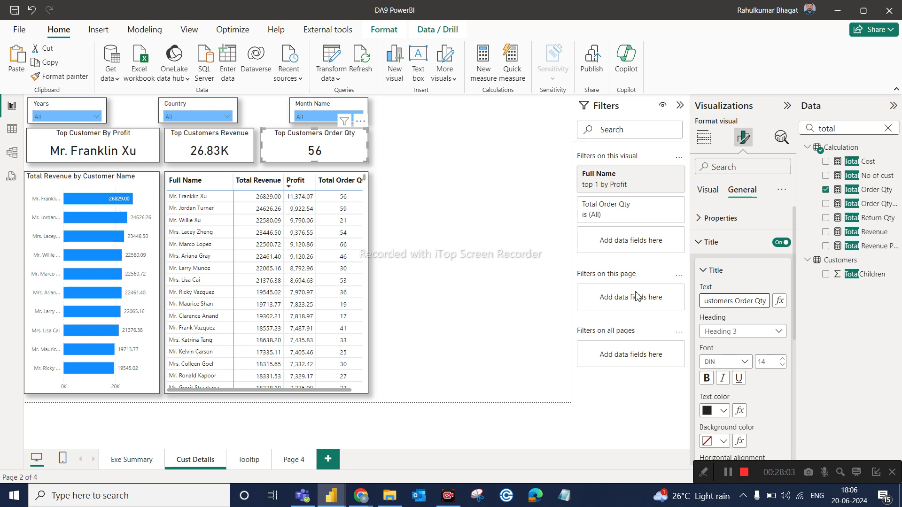
{"action": "left_click", "coordinate": [432, 228]}
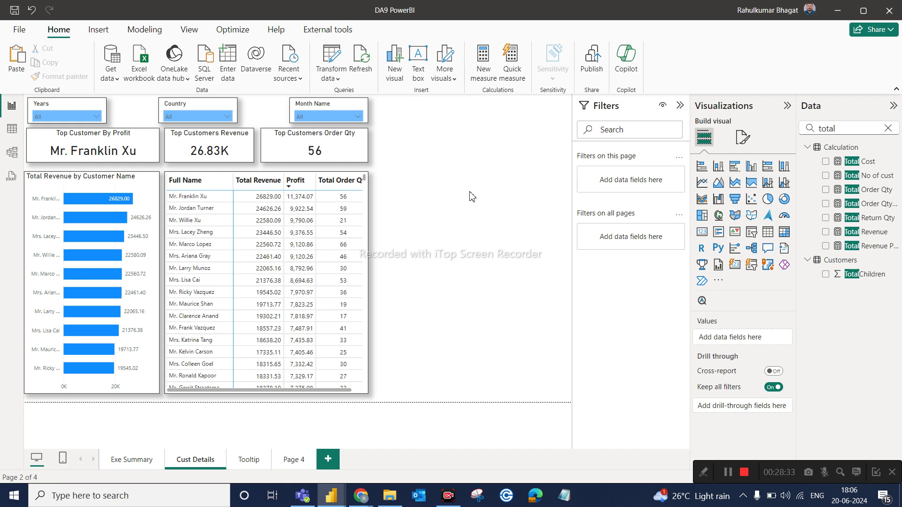
Show the sync settings of the Exe Summary page's Years slicer, hide it on Cust Details while keeping it synced, and check that page
{"action": "left_click", "coordinate": [131, 460]}
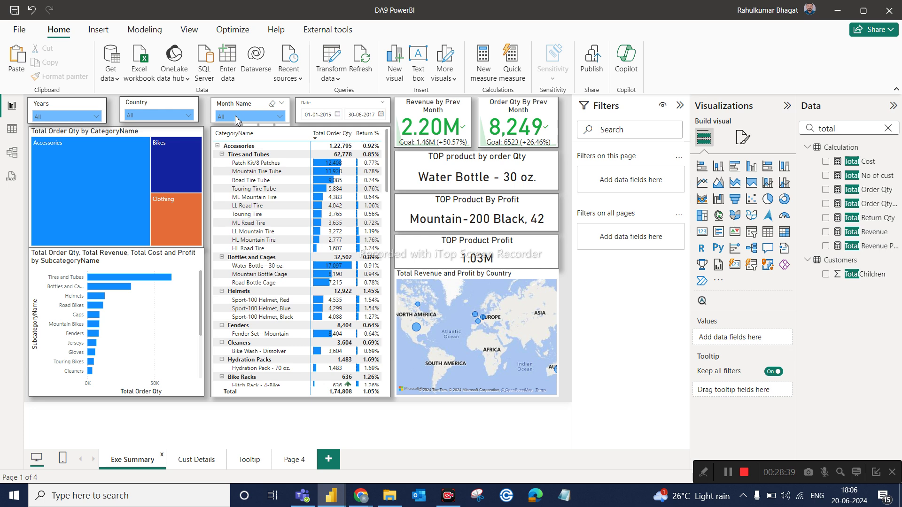
{"action": "left_click", "coordinate": [197, 462]}
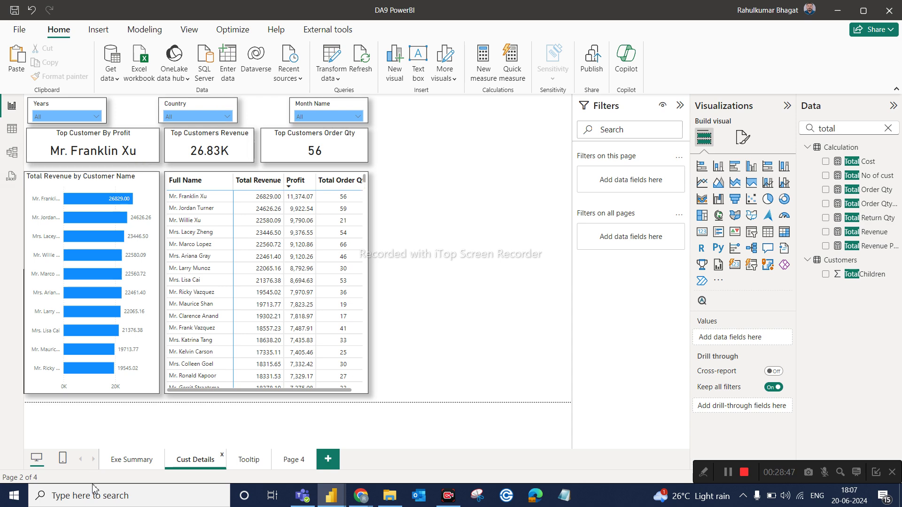
{"action": "left_click", "coordinate": [131, 459]}
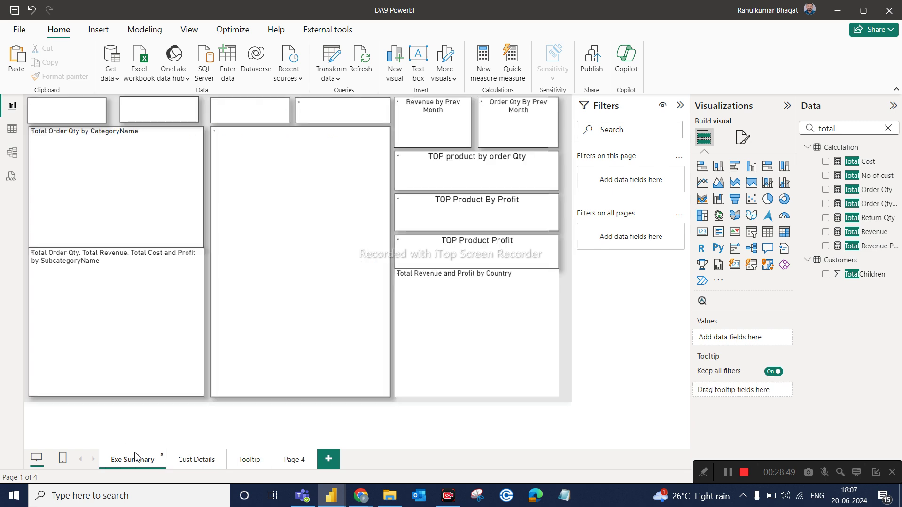
{"action": "left_click", "coordinate": [73, 105]}
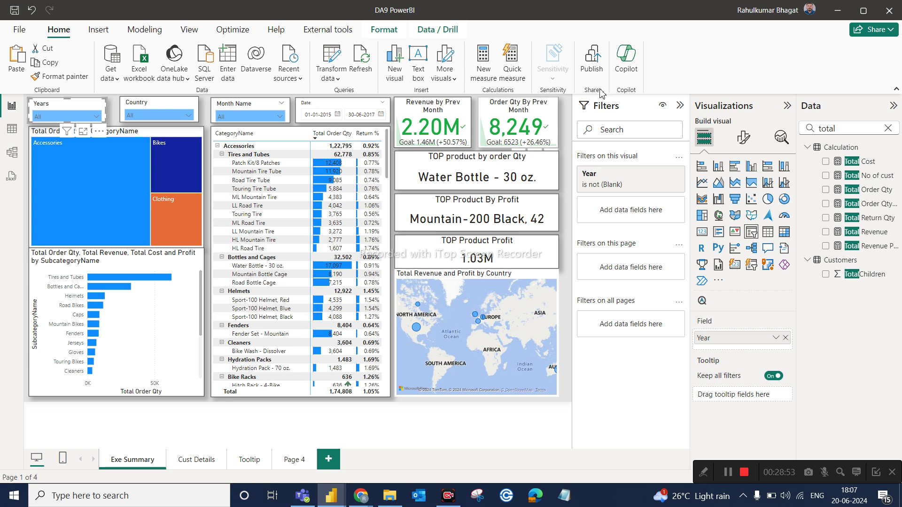
{"action": "left_click", "coordinate": [382, 30]}
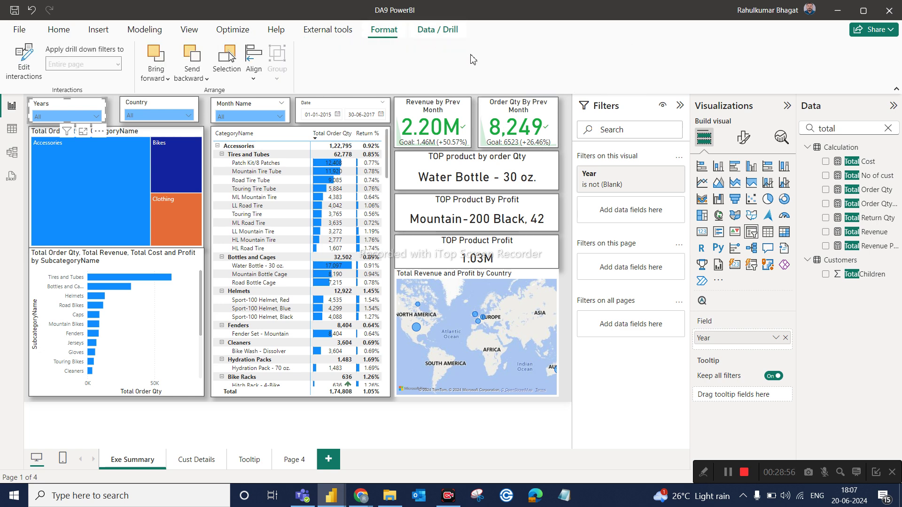
{"action": "left_click", "coordinate": [189, 30]}
{"action": "left_click", "coordinate": [574, 66]}
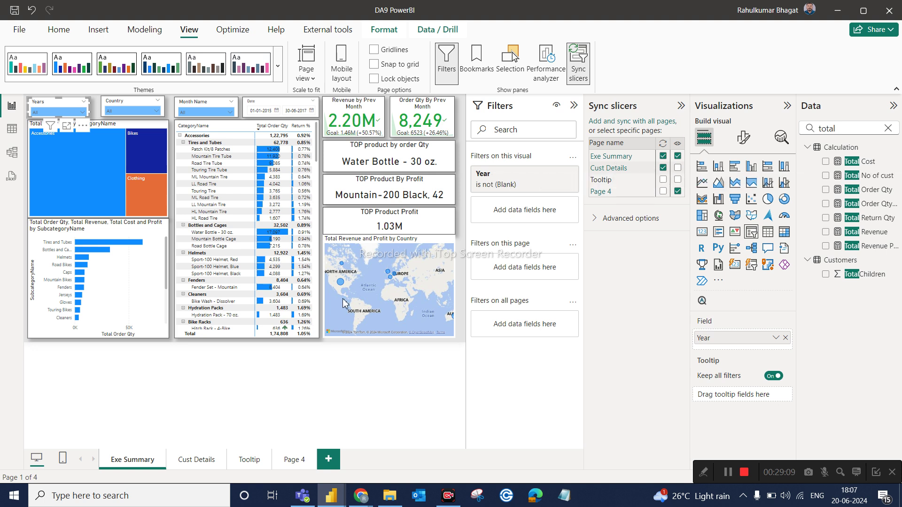
{"action": "left_click", "coordinate": [198, 460]}
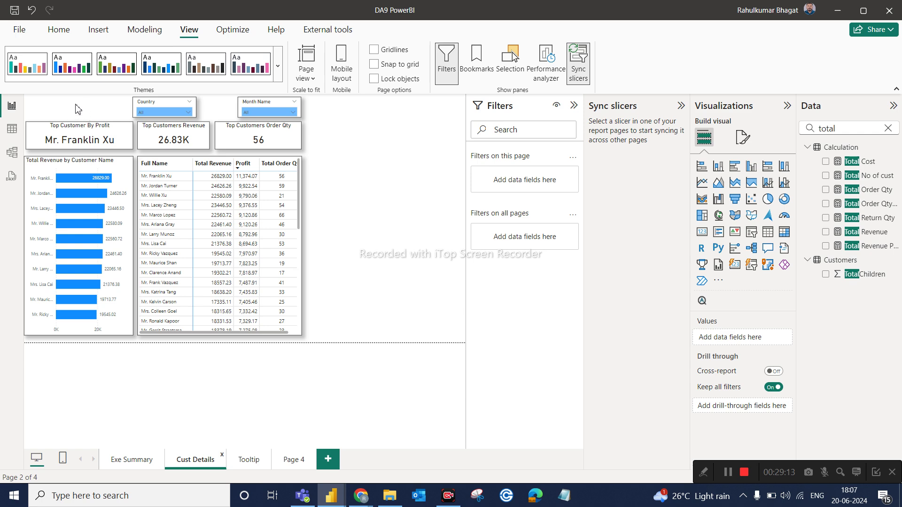
Set the Years slicer on the Exe Summary page to 2016 and check the synced filter on Cust Details
{"action": "left_click", "coordinate": [131, 463]}
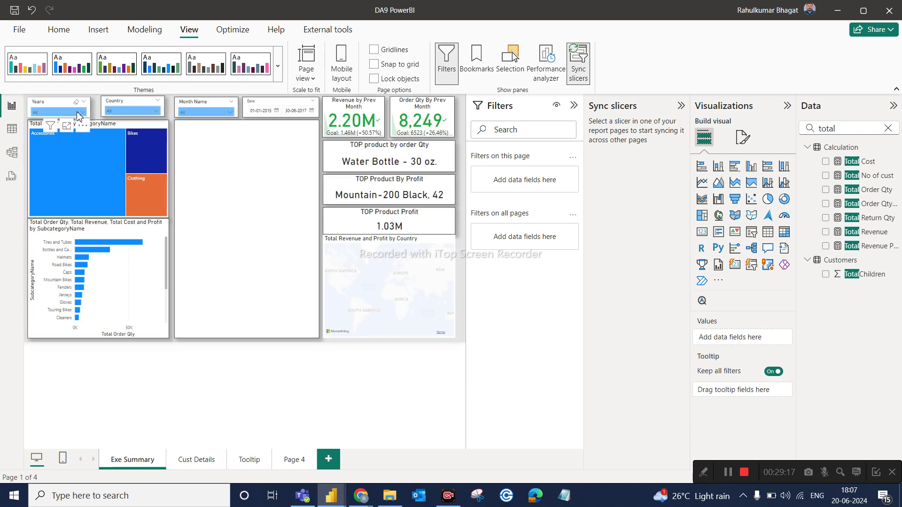
{"action": "left_click", "coordinate": [79, 116]}
{"action": "left_click", "coordinate": [54, 133]}
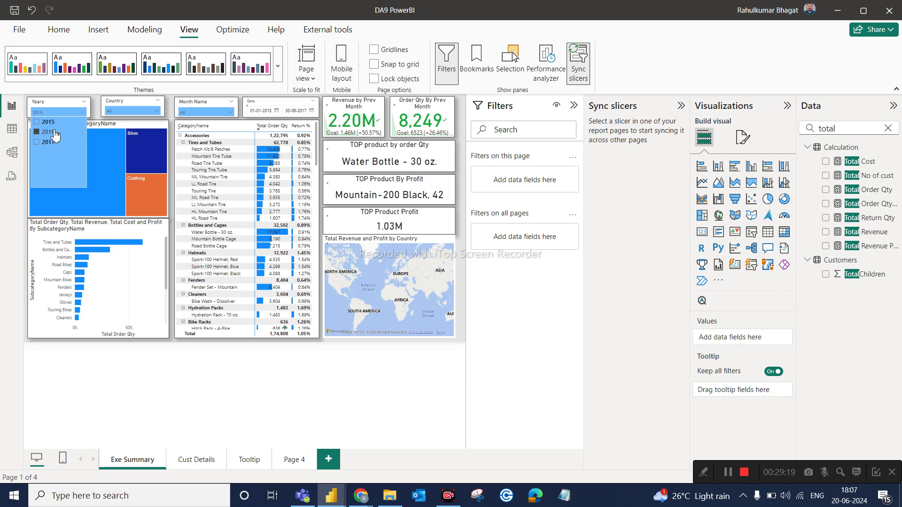
{"action": "left_click", "coordinate": [195, 462]}
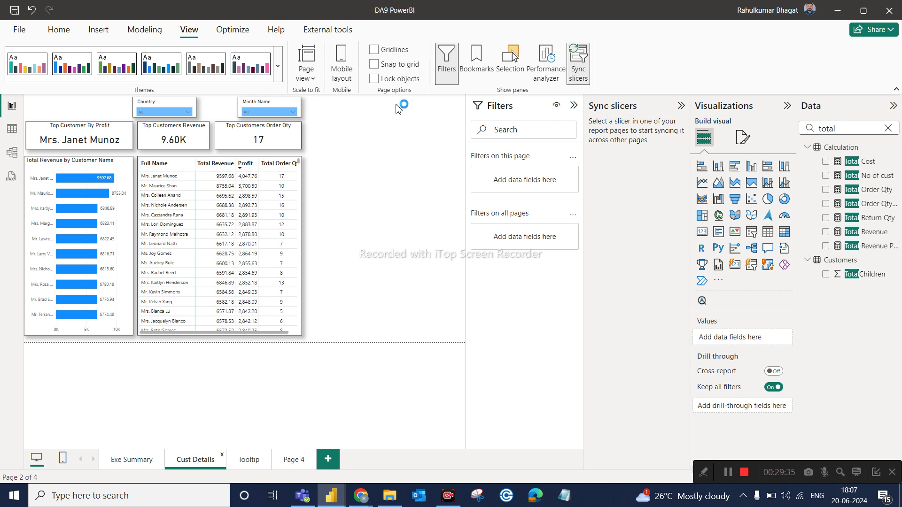
Make the Years slicer visible on Cust Details again, then close the slicer sync settings and collapse the Filters pane
{"action": "left_click", "coordinate": [132, 459]}
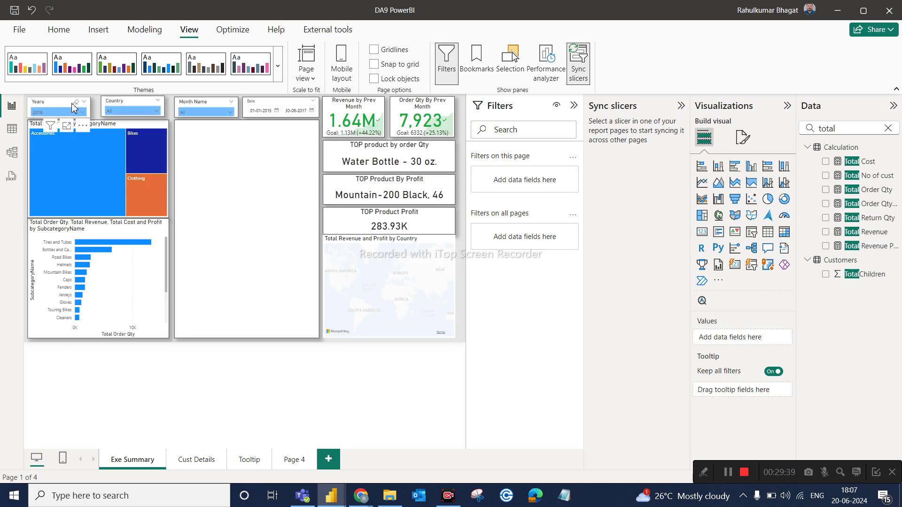
{"action": "left_click", "coordinate": [74, 108]}
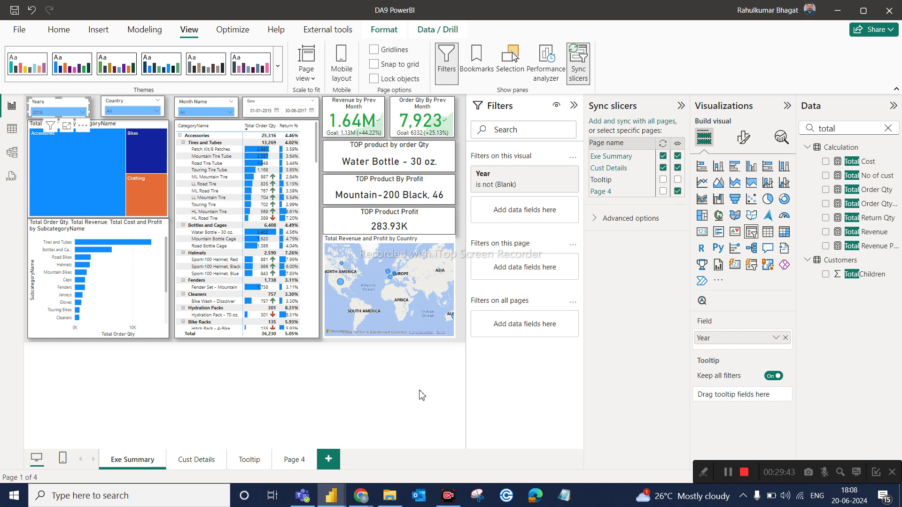
{"action": "left_click", "coordinate": [680, 105]}
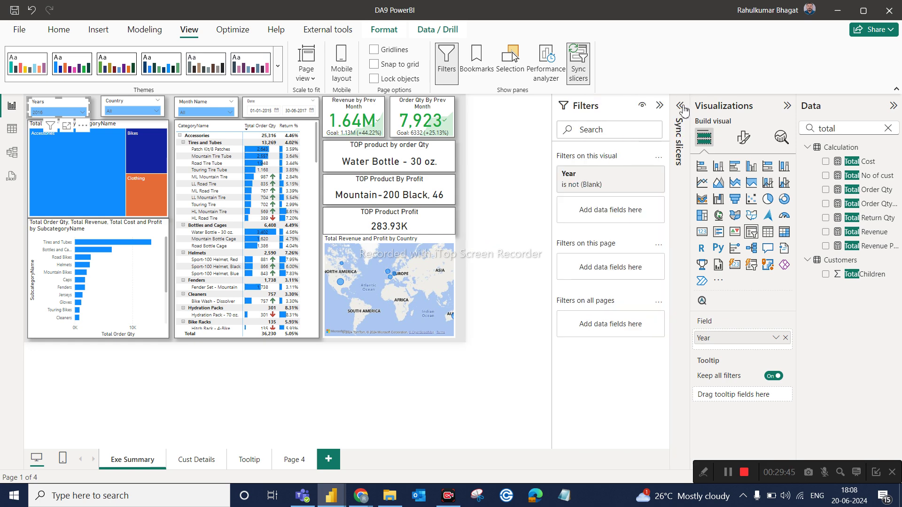
{"action": "left_click", "coordinate": [659, 105]}
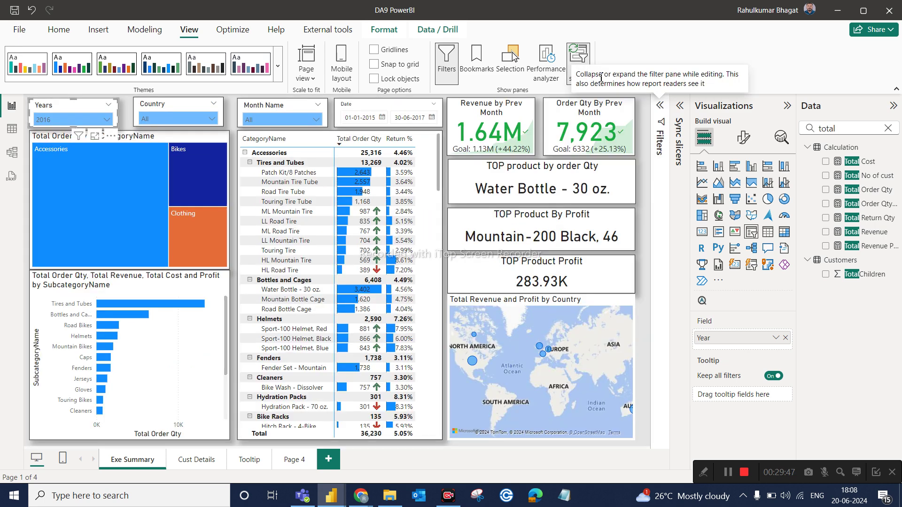
{"action": "left_click", "coordinate": [579, 65]}
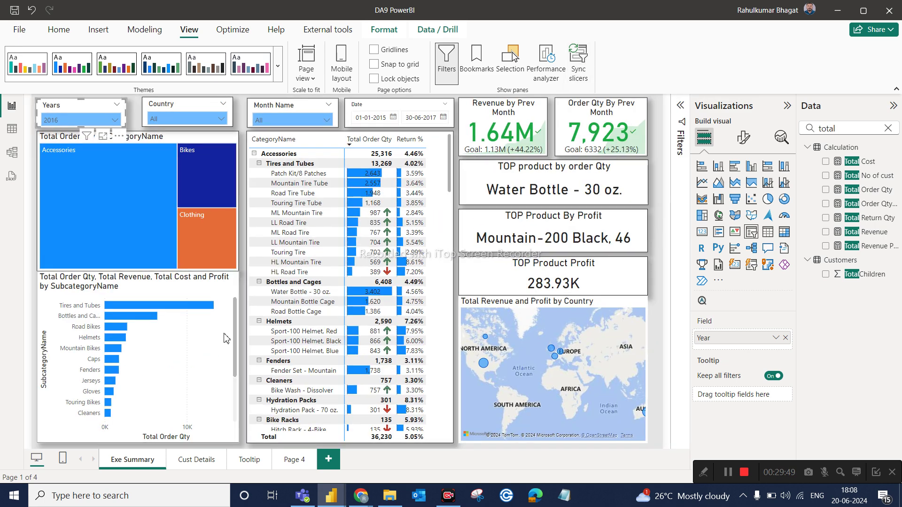
Add a pie chart to the Cust Details page, enlarge it, and place it at the page's upper edge beside the Month Name slicer
{"action": "left_click", "coordinate": [207, 464]}
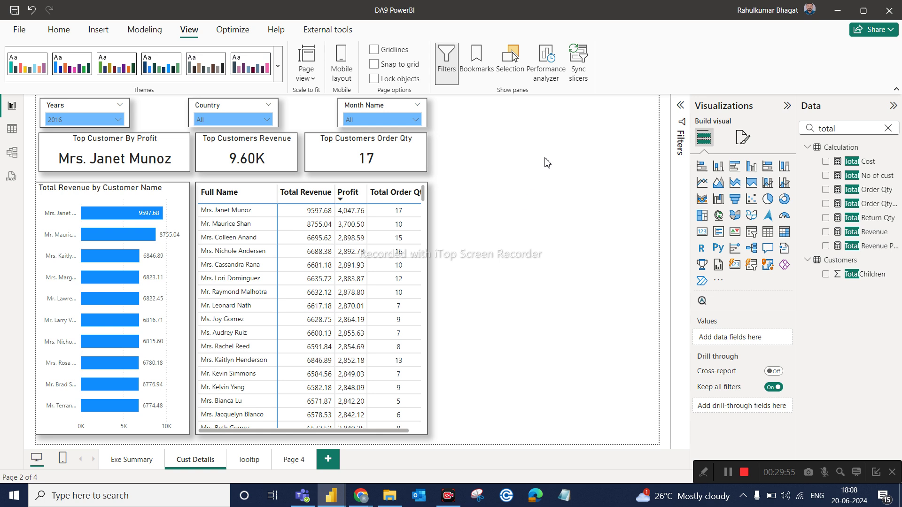
{"action": "left_click", "coordinate": [768, 199]}
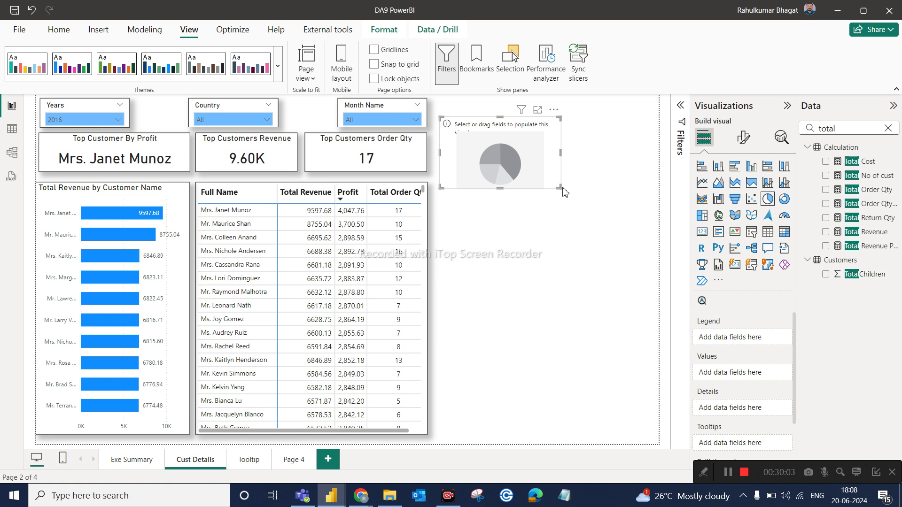
{"action": "left_click_drag", "start_coordinate": [561, 186], "coordinate": [616, 251]}
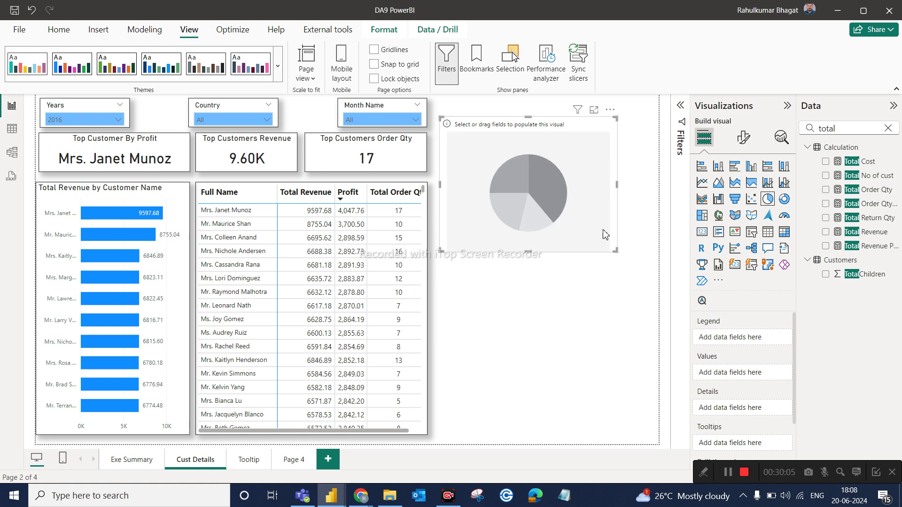
{"action": "left_click_drag", "start_coordinate": [559, 124], "coordinate": [553, 108]}
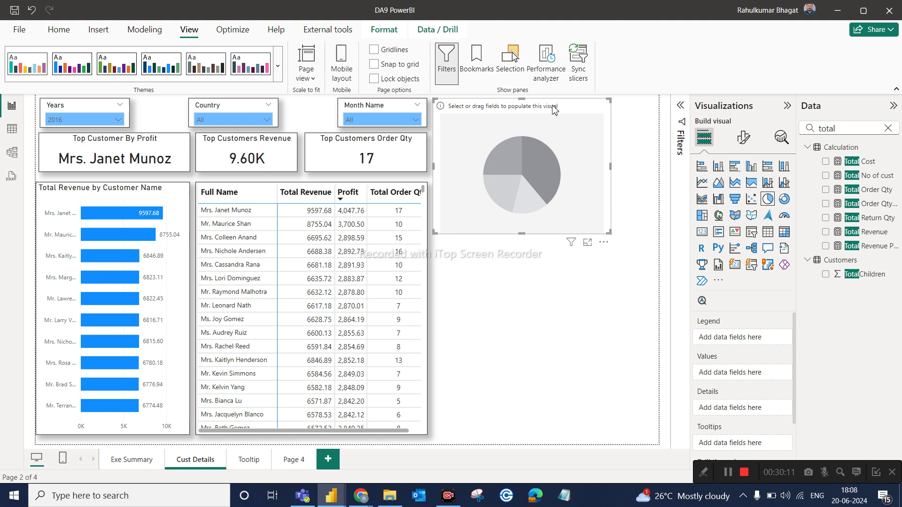
Search the fields for "categ" and assign CategoryName as the pie chart's legend
{"action": "double_click", "coordinate": [844, 131]}
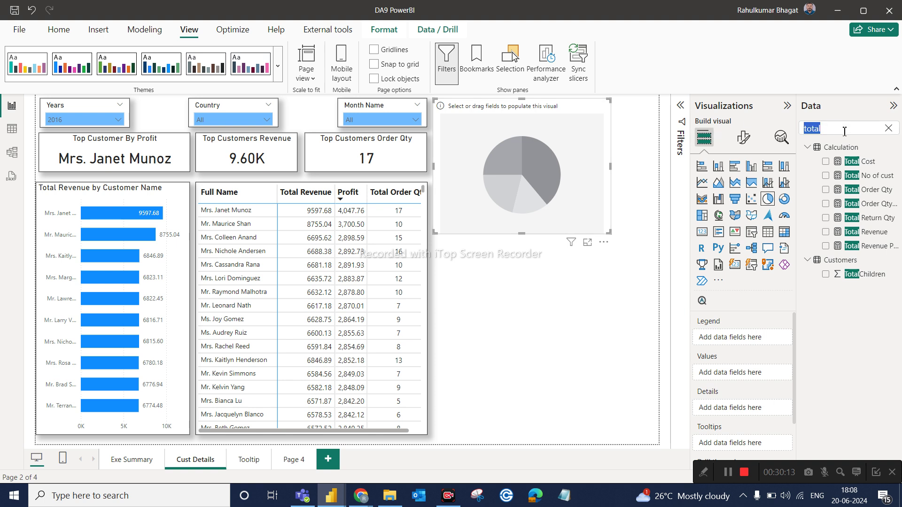
{"action": "type", "text": "categ"}
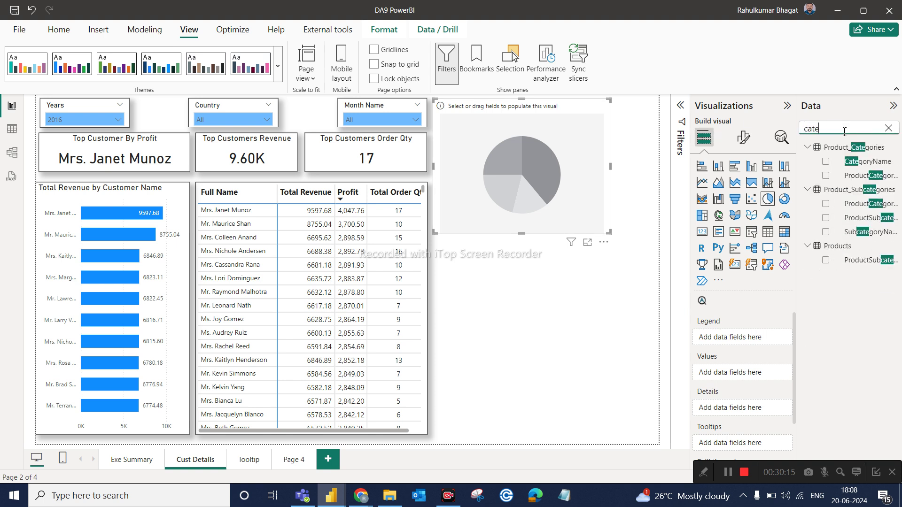
{"action": "left_click_drag", "start_coordinate": [867, 161], "coordinate": [754, 342]}
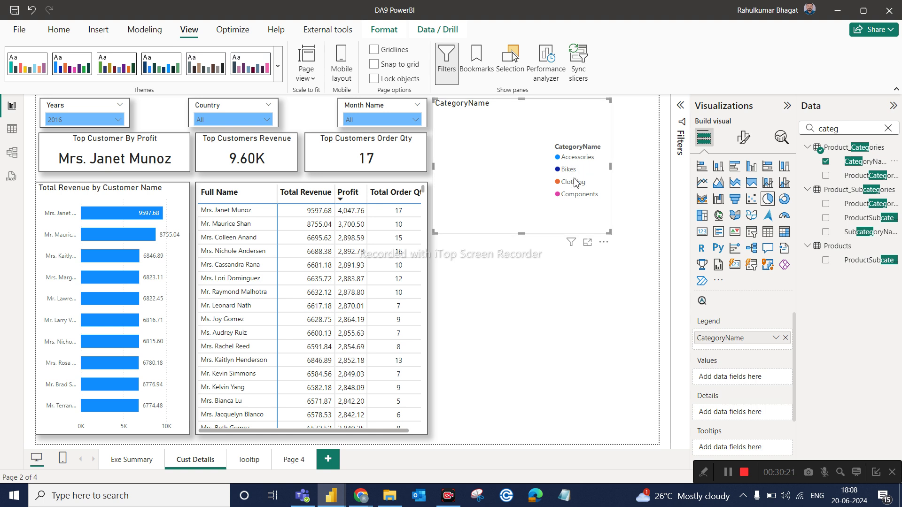
Search the fields for "order" and assign Total Order Qty as the pie chart's values
{"action": "double_click", "coordinate": [847, 129]}
{"action": "type", "text": "order"}
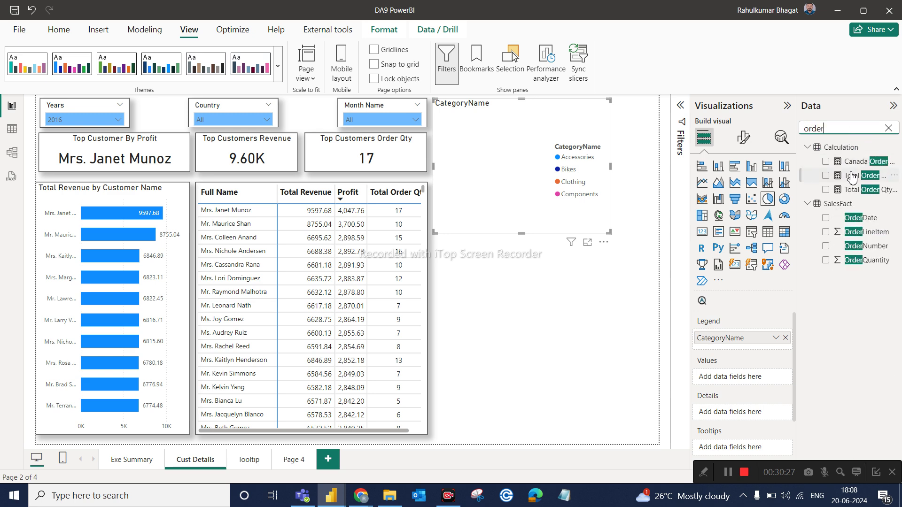
{"action": "mouse_move", "coordinate": [852, 178]}
{"action": "left_mouse_down"}
{"action": "mouse_move", "coordinate": [775, 287]}
{"action": "mouse_move", "coordinate": [740, 374]}
{"action": "left_mouse_up"}
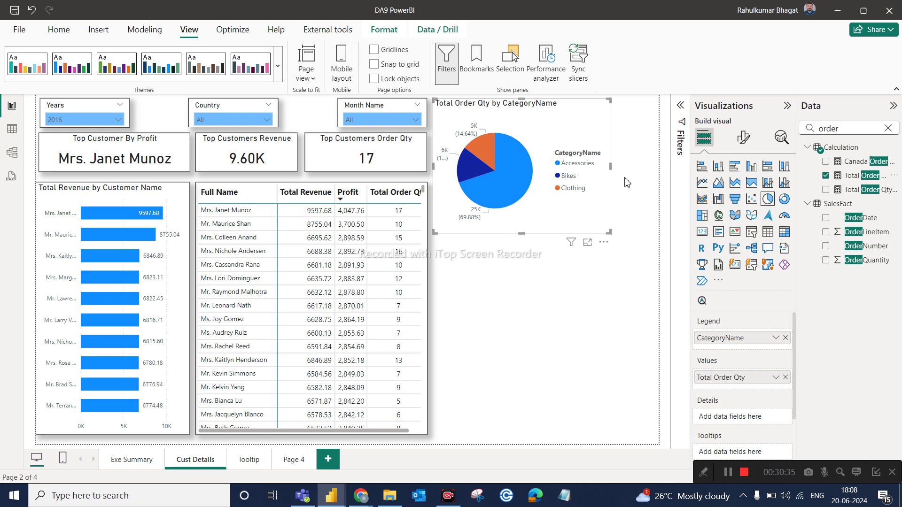
Try the Inside position for the category pie chart's detail labels, then restore Outside
{"action": "left_click", "coordinate": [742, 138]}
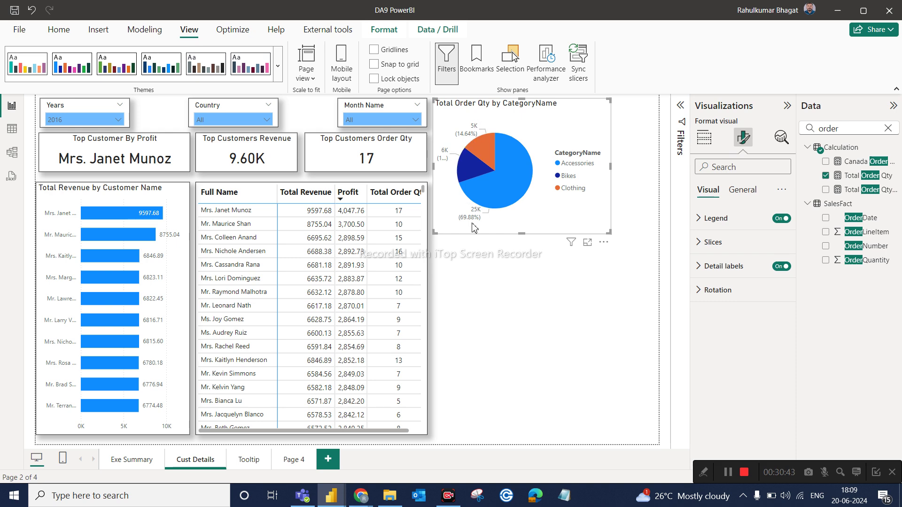
{"action": "left_click", "coordinate": [717, 271]}
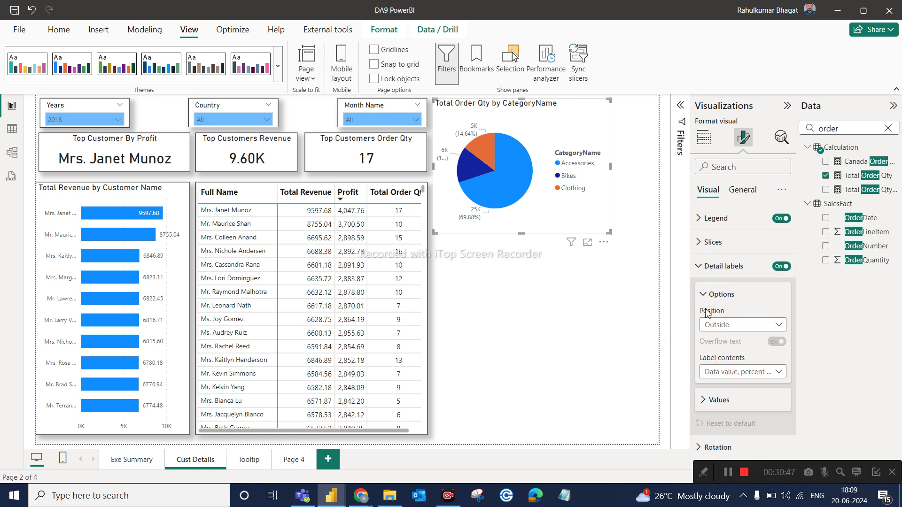
{"action": "left_click", "coordinate": [722, 334]}
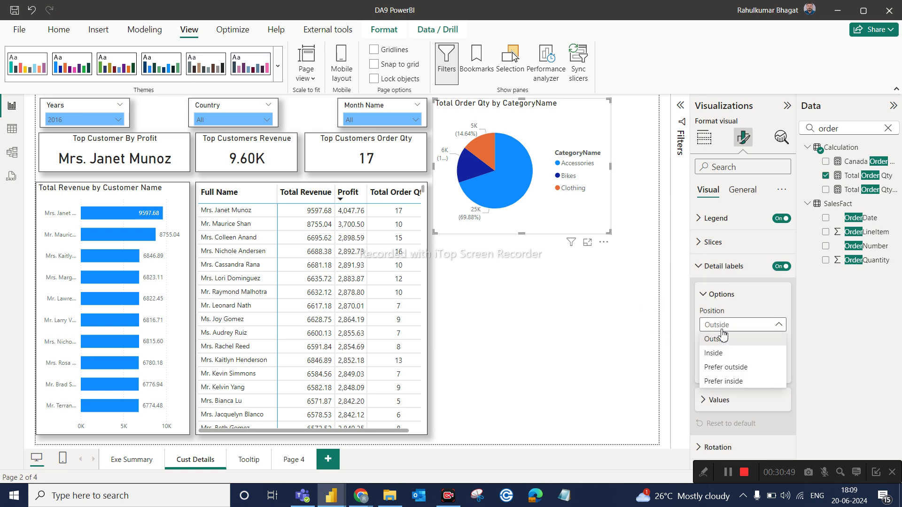
{"action": "left_click", "coordinate": [726, 356]}
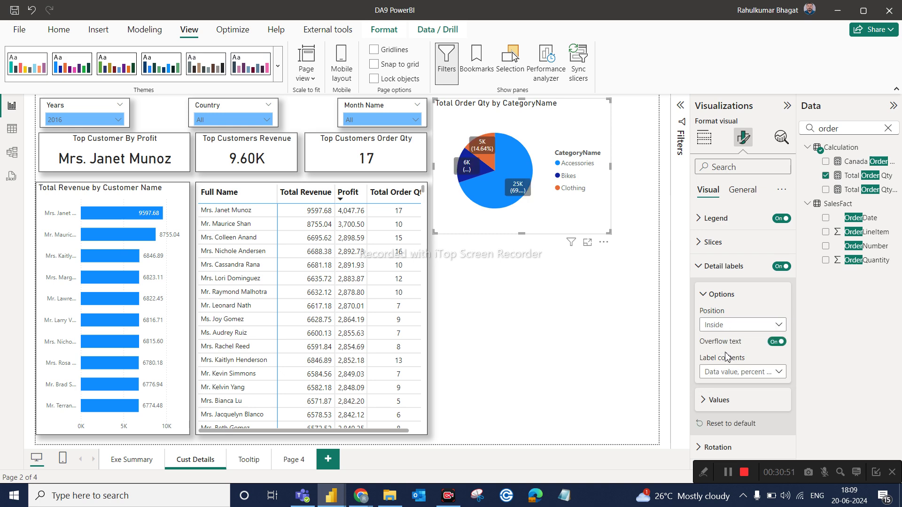
{"action": "left_click", "coordinate": [726, 325]}
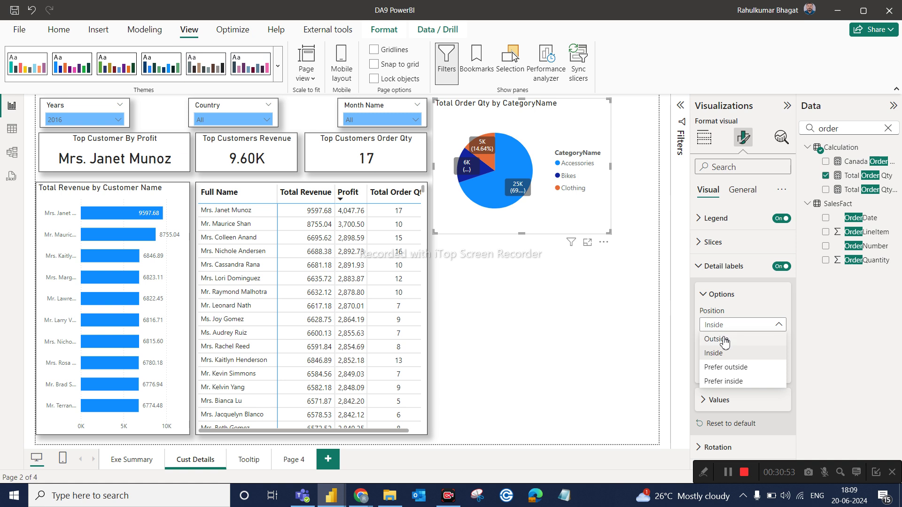
{"action": "left_click", "coordinate": [725, 336]}
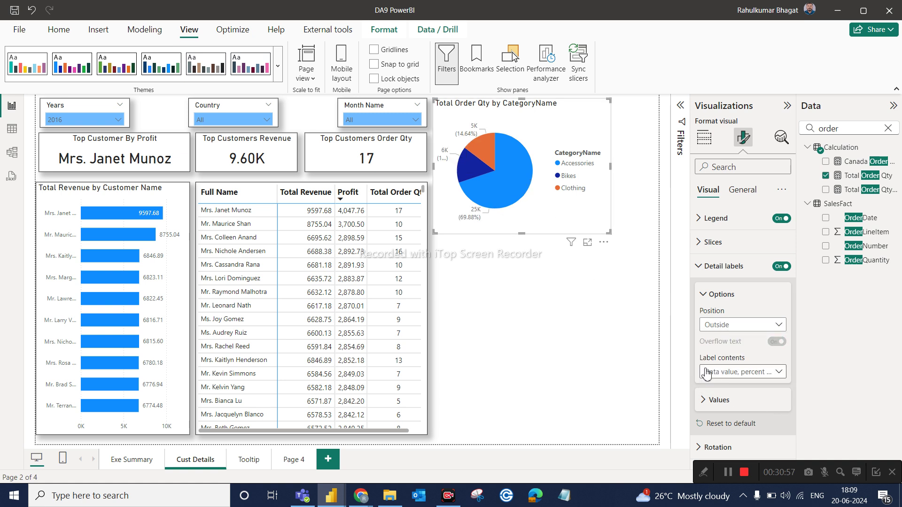
Try all detail labels on the category pie chart, then set the label contents to Data value
{"action": "left_click", "coordinate": [775, 374]}
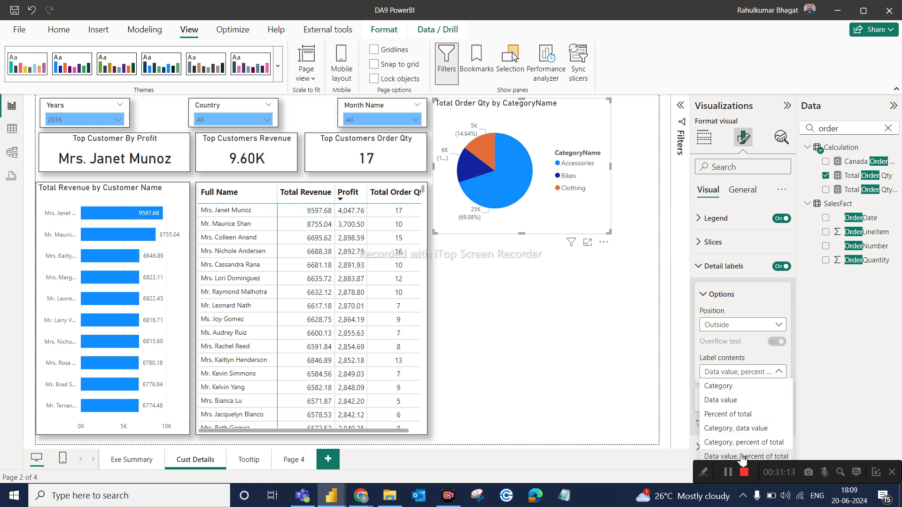
{"action": "left_click", "coordinate": [820, 432]}
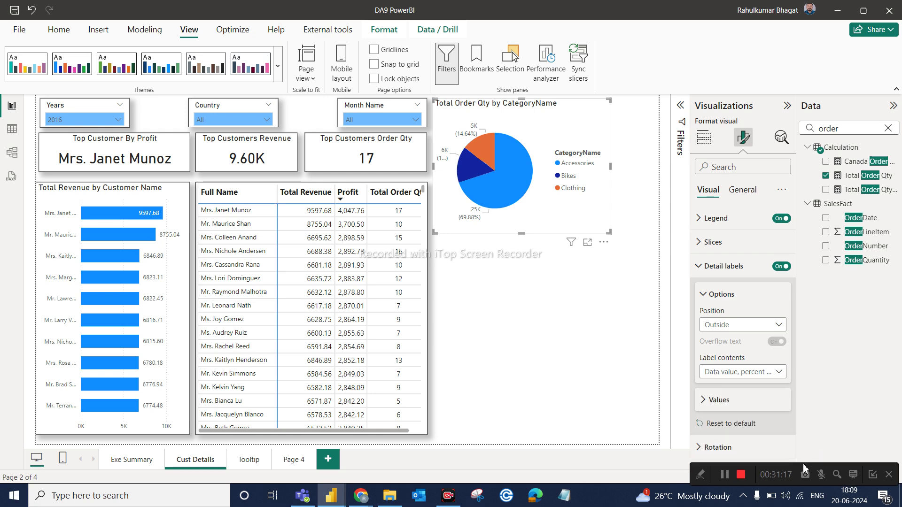
{"action": "left_click", "coordinate": [766, 373]}
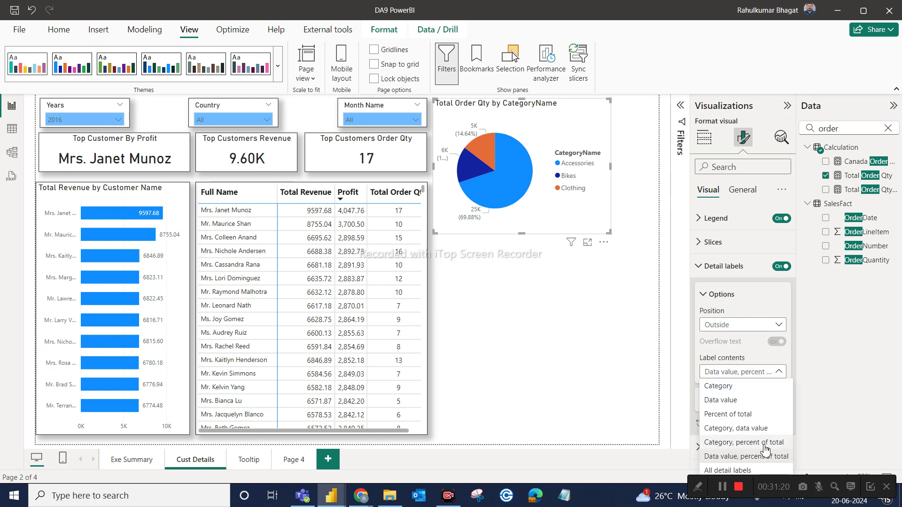
{"action": "left_click", "coordinate": [741, 471]}
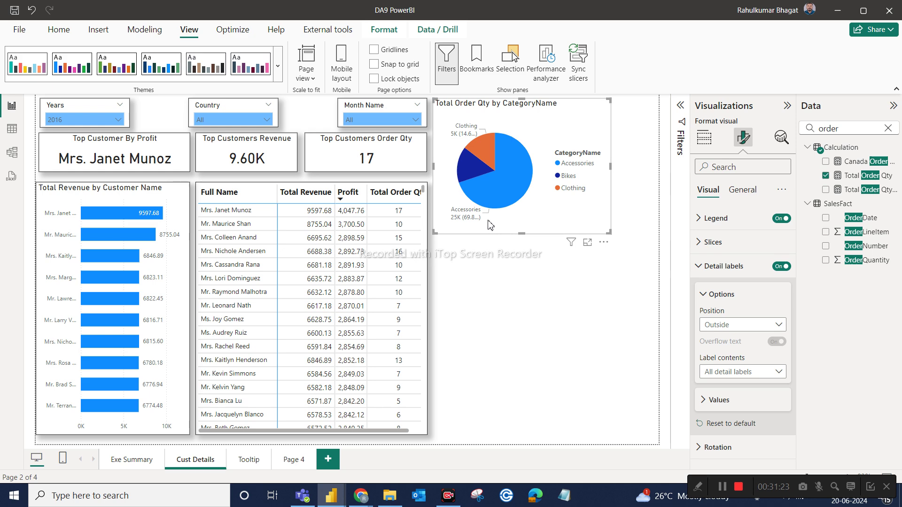
{"action": "left_click", "coordinate": [739, 372]}
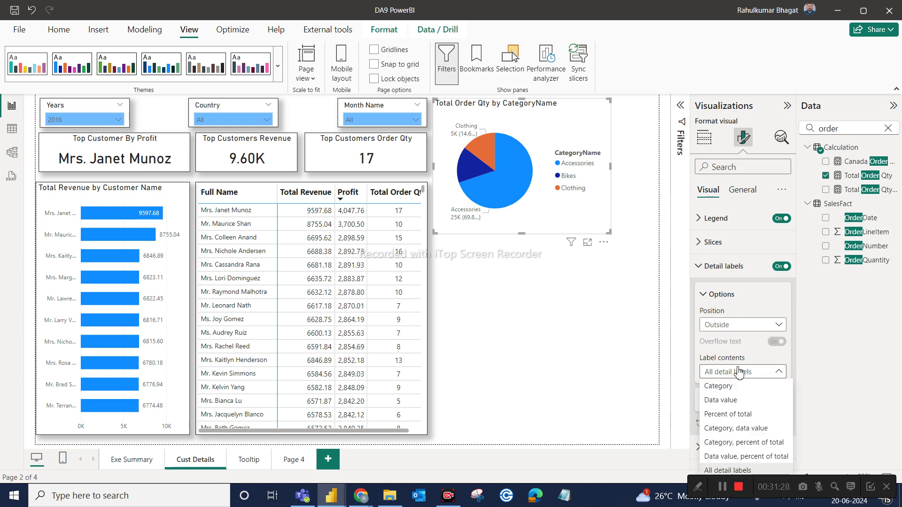
{"action": "left_click", "coordinate": [729, 403]}
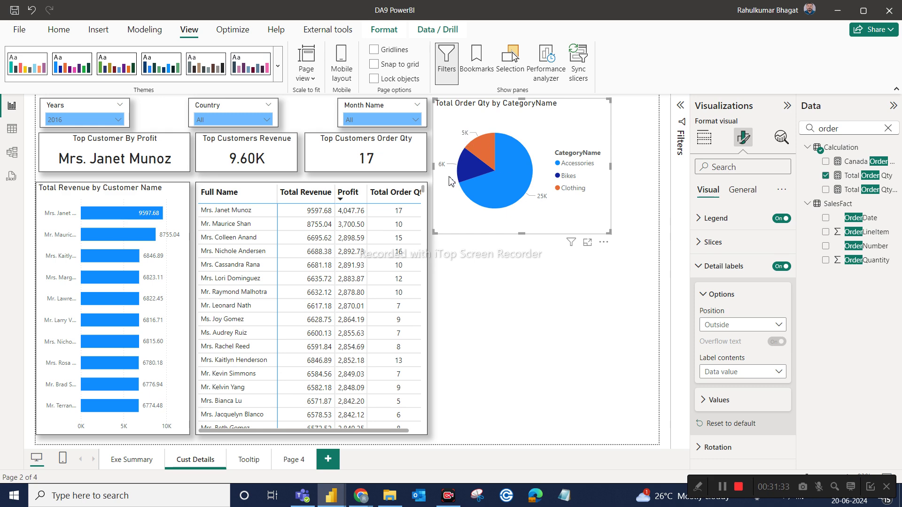
Try None as the display units of the pie chart's label values, then restore Auto
{"action": "left_click", "coordinate": [715, 400]}
{"action": "scroll", "coordinate": [725, 390], "scroll_direction": "down", "scroll_amount": 3}
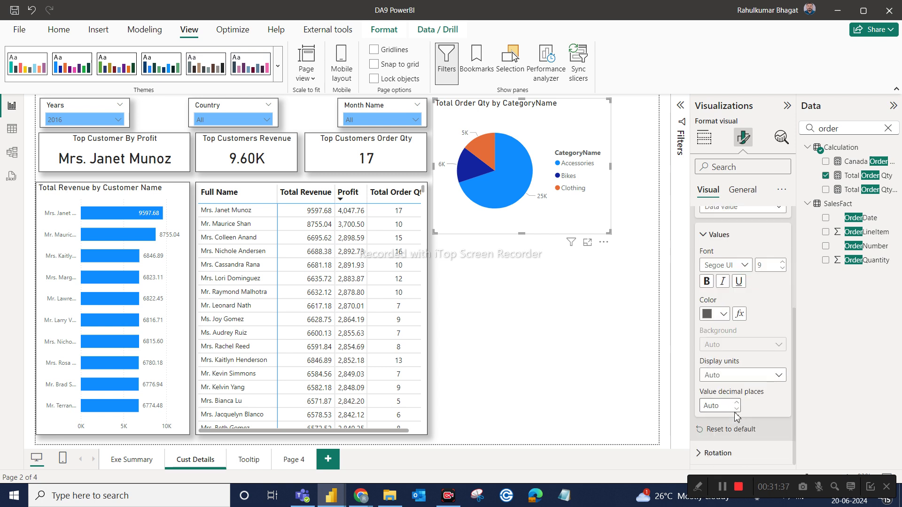
{"action": "left_click", "coordinate": [729, 383]}
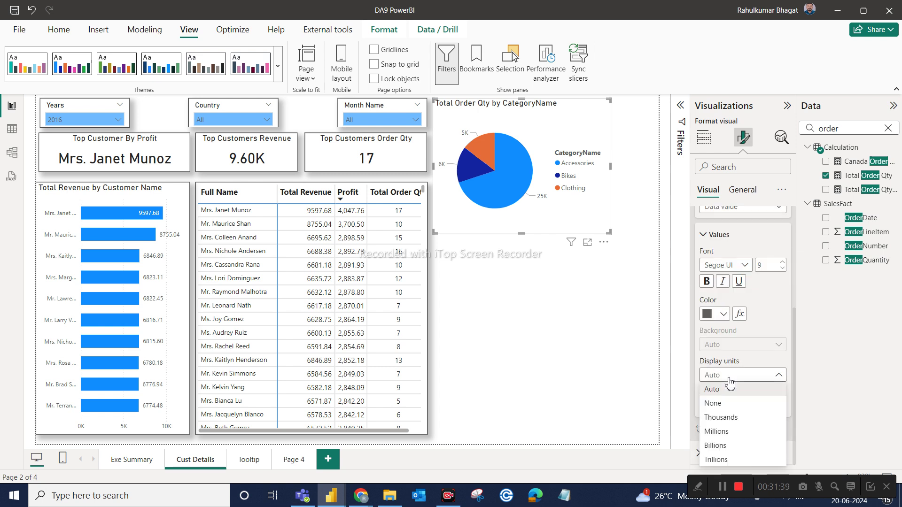
{"action": "left_click", "coordinate": [723, 405]}
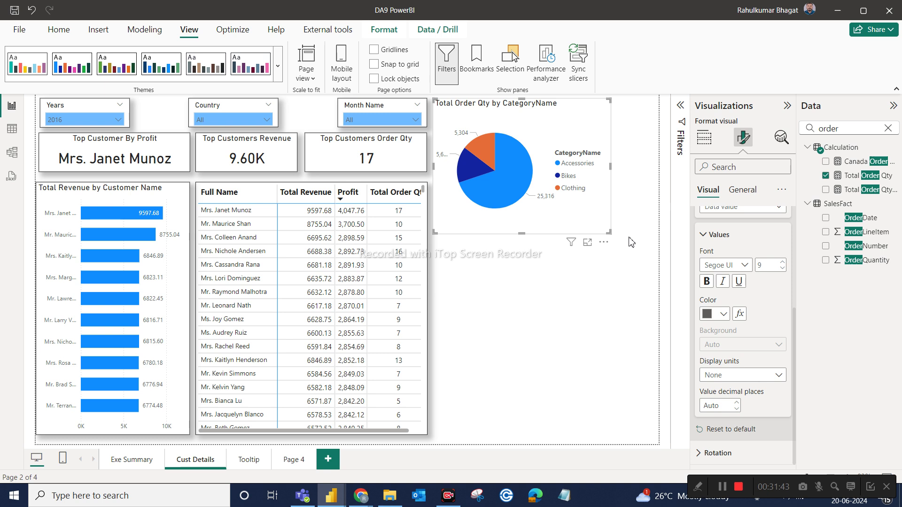
{"action": "left_click", "coordinate": [743, 376]}
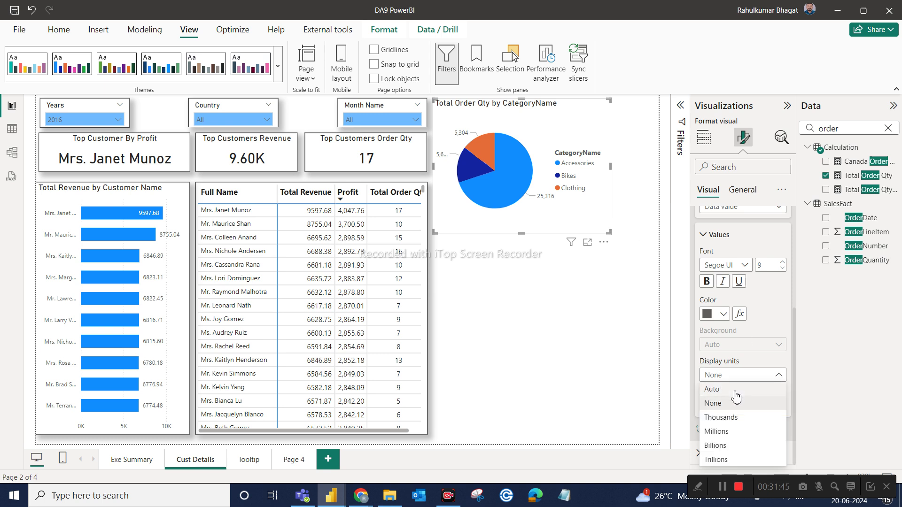
{"action": "left_click", "coordinate": [735, 390]}
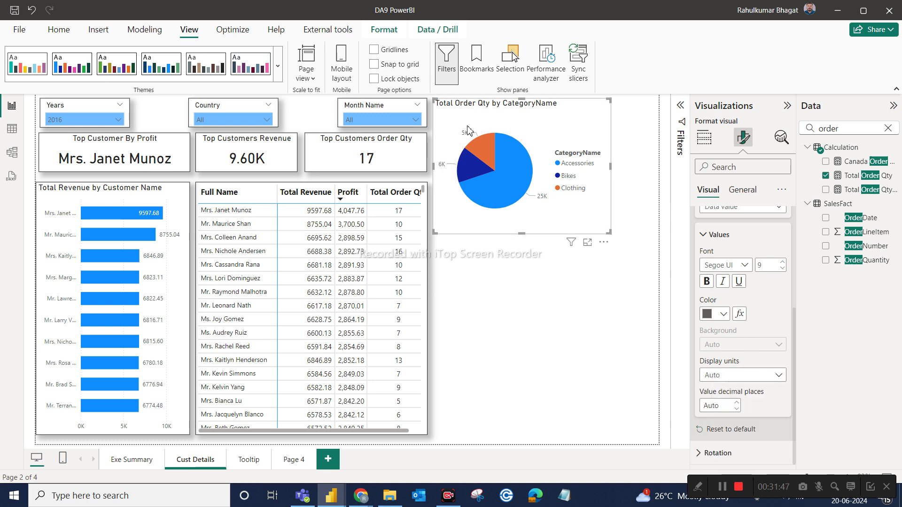
Shrink the category pie chart and shift it slightly away from the Month Name slicer along the page's upper edge
{"action": "left_click_drag", "start_coordinate": [609, 232], "coordinate": [575, 210]}
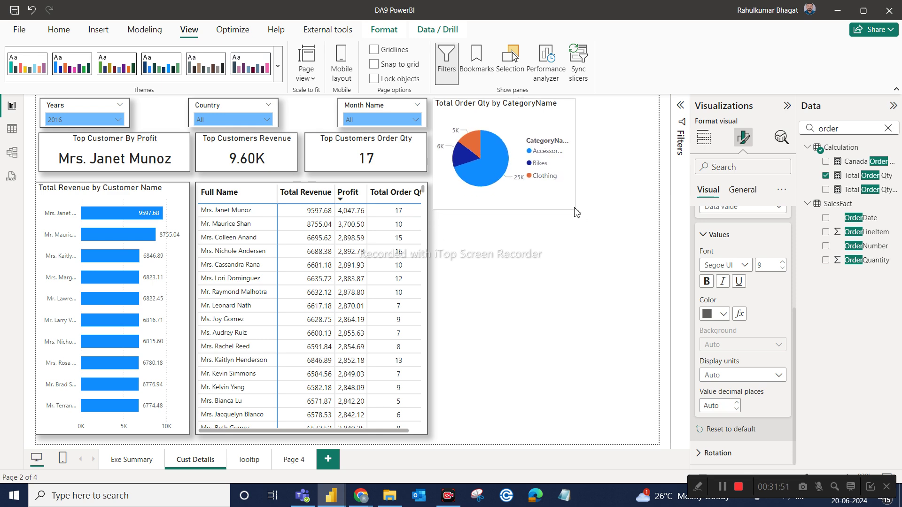
{"action": "left_click_drag", "start_coordinate": [530, 124], "coordinate": [552, 124]}
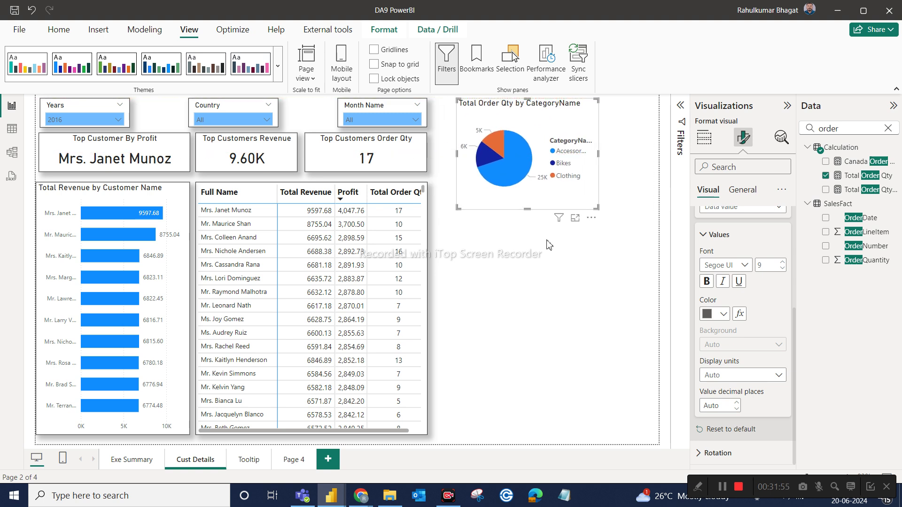
{"action": "left_click", "coordinate": [548, 244]}
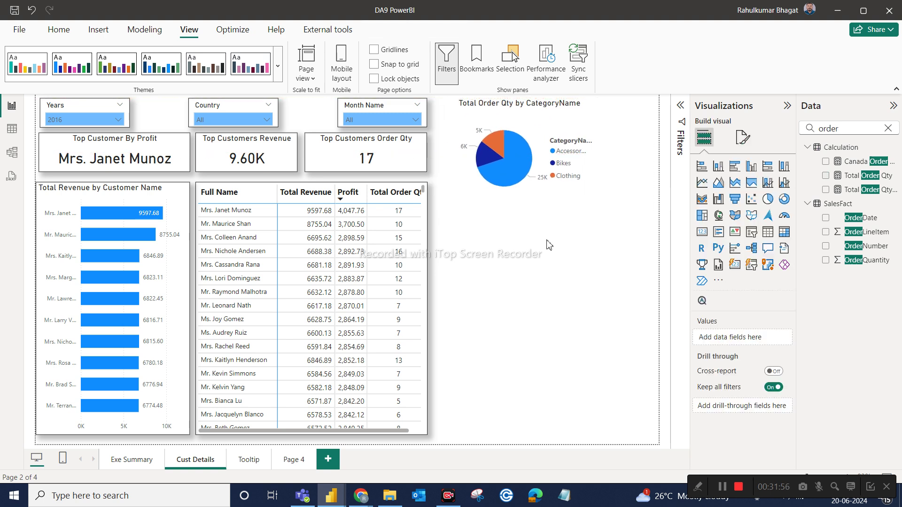
Search the fields for "cu", examine the Customers table's columns in the data, and return to the Cust Details page
{"action": "double_click", "coordinate": [860, 128]}
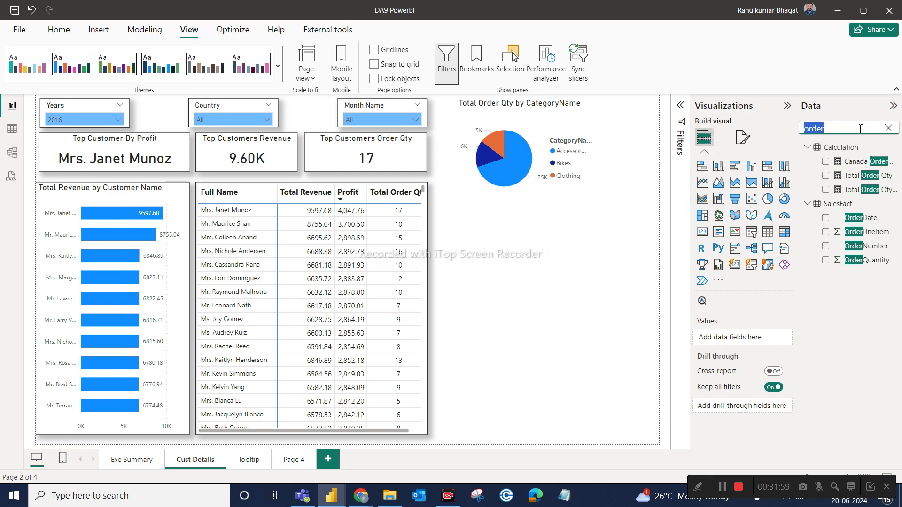
{"action": "type", "text": "cu"}
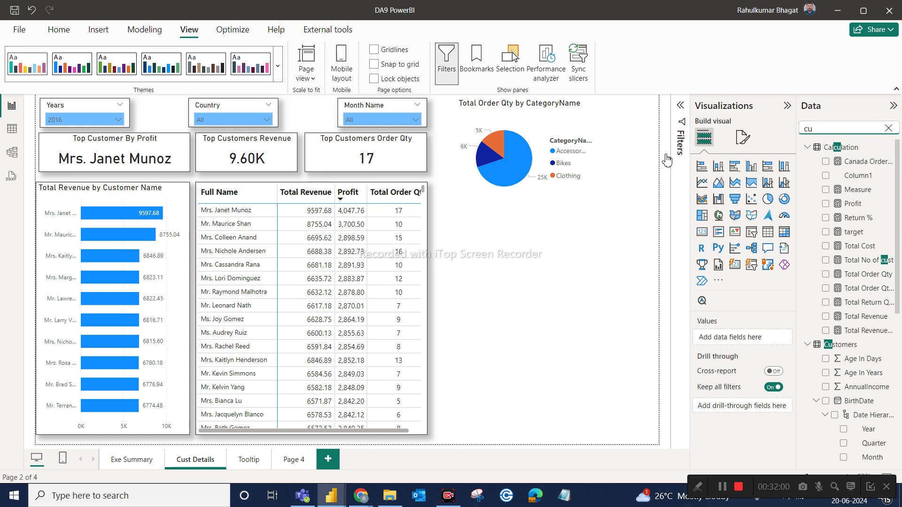
{"action": "left_click", "coordinate": [17, 128]}
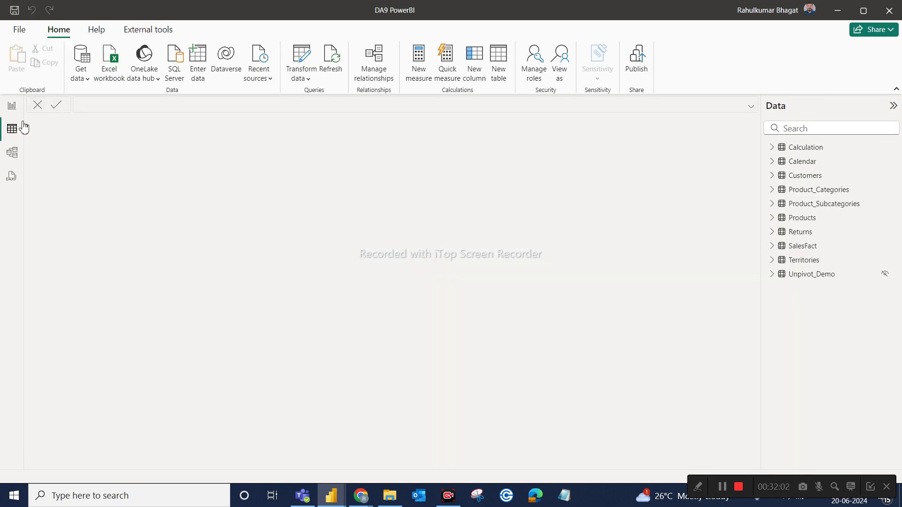
{"action": "left_click", "coordinate": [820, 176]}
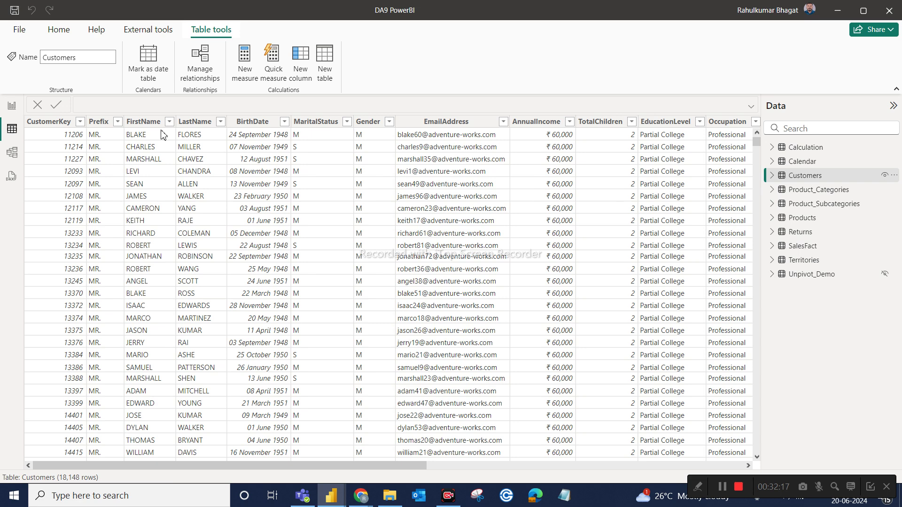
{"action": "left_click", "coordinate": [14, 108]}
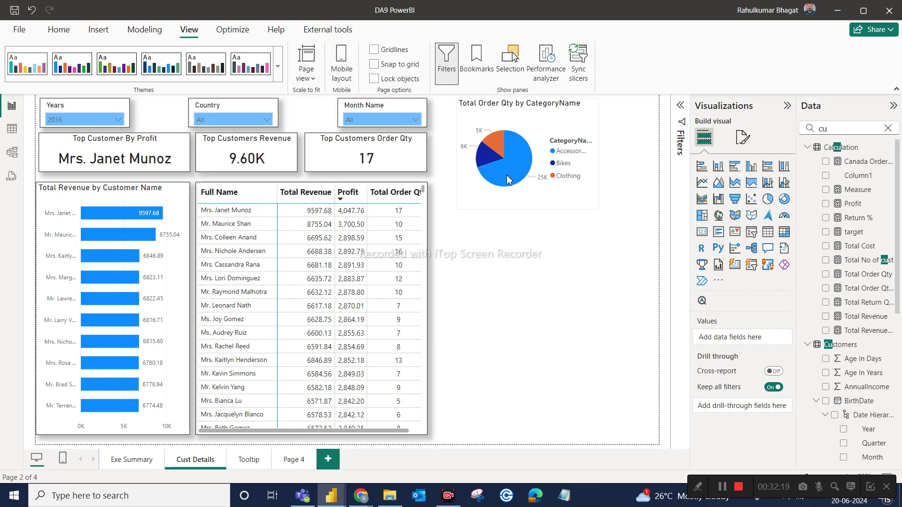
Duplicate the category pie chart and place the copy directly below the original
{"action": "left_click", "coordinate": [536, 140]}
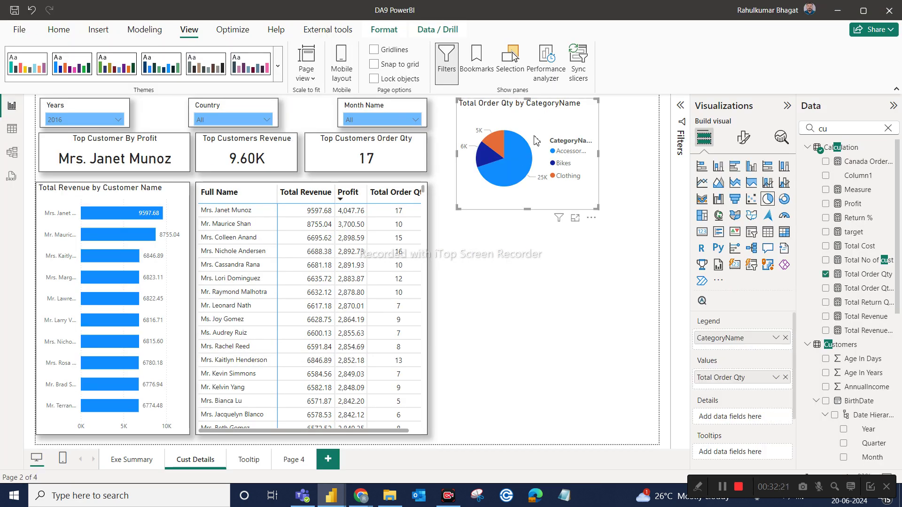
{"action": "key", "text": "ctrl+c"}
{"action": "key", "text": "ctrl+v"}
{"action": "left_click_drag", "start_coordinate": [536, 140], "coordinate": [542, 243]}
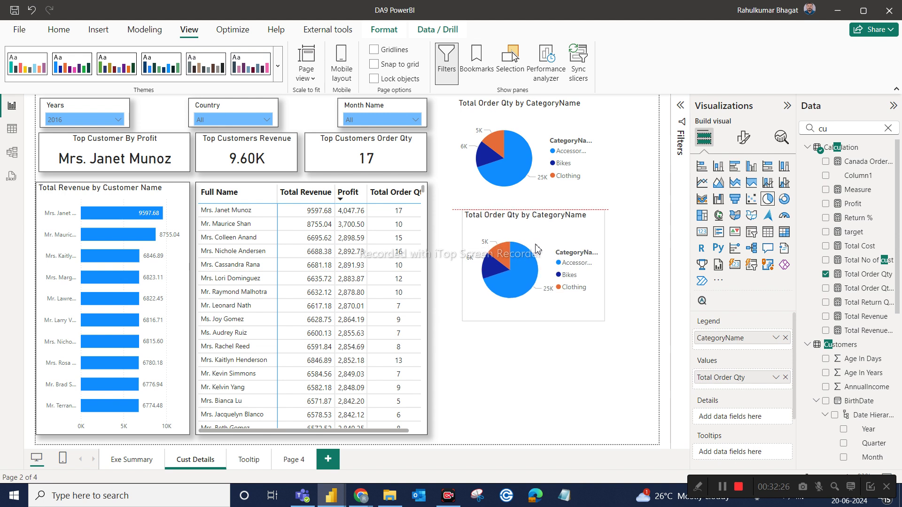
Replace the copied pie chart's CategoryName legend with Gender and align the chart beneath the category pie chart
{"action": "left_click", "coordinate": [785, 338]}
{"action": "double_click", "coordinate": [836, 129]}
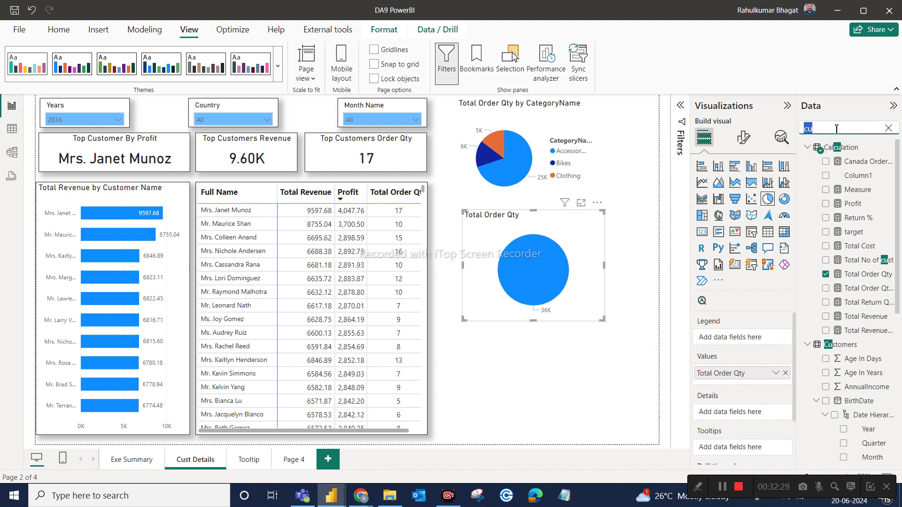
{"action": "type", "text": "gender"}
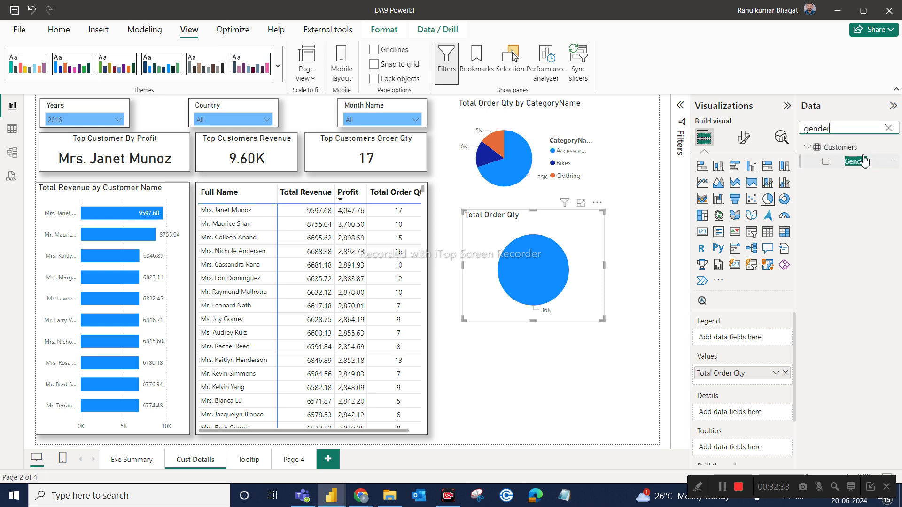
{"action": "left_click_drag", "start_coordinate": [862, 162], "coordinate": [764, 338]}
{"action": "left_click_drag", "start_coordinate": [562, 246], "coordinate": [559, 256]}
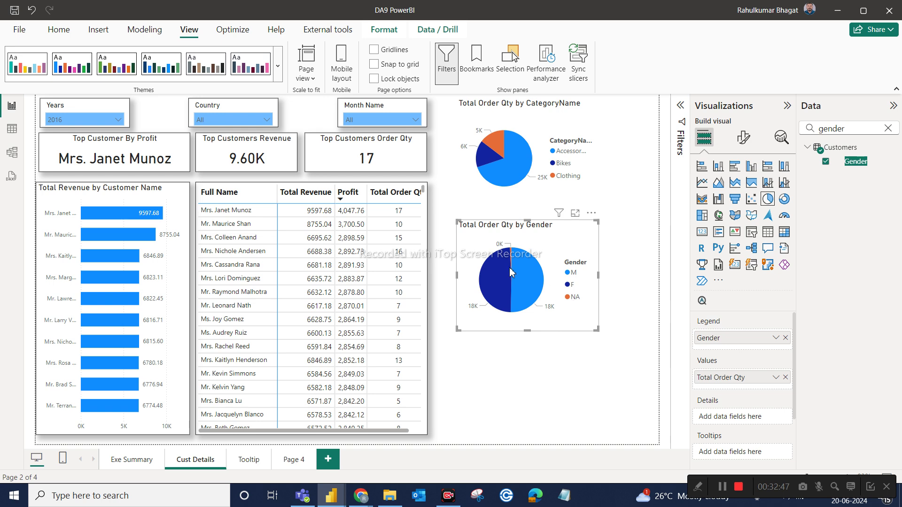
Inspect the pie chart slices, cross-filter the page by the Accessories category, and clear that selection
{"action": "mouse_move", "coordinate": [508, 263]}
{"action": "mouse_move", "coordinate": [521, 163]}
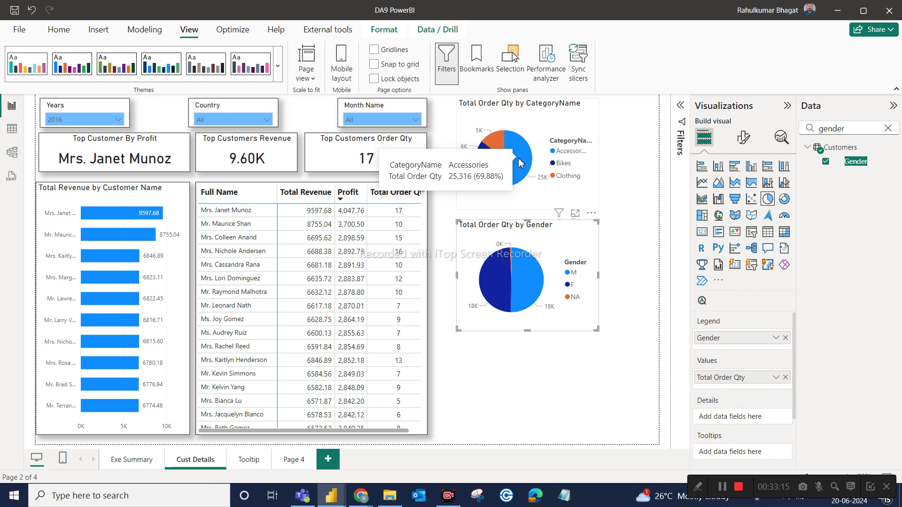
{"action": "left_click", "coordinate": [520, 162]}
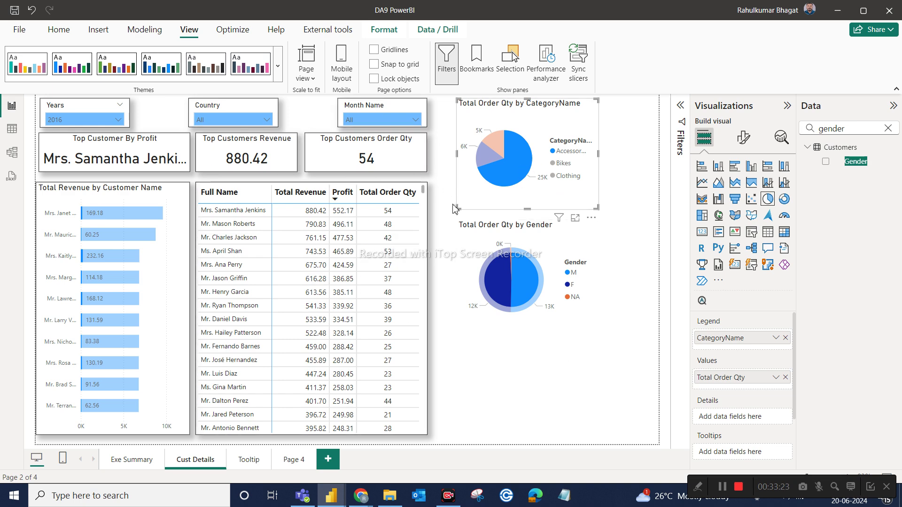
{"action": "left_click", "coordinate": [518, 162]}
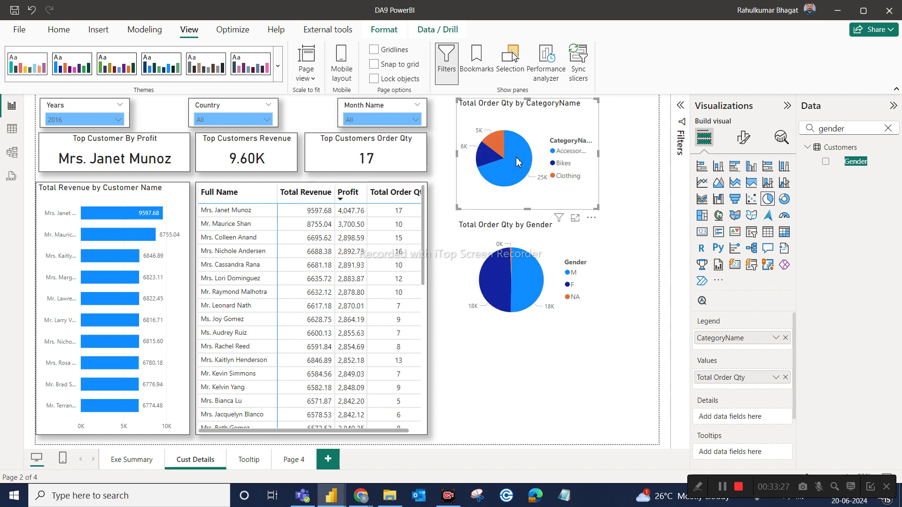
Select the Accessories slice in the category pie chart, examine the highlighted revenue bars by customer, and clear the selection
{"action": "left_click", "coordinate": [518, 163]}
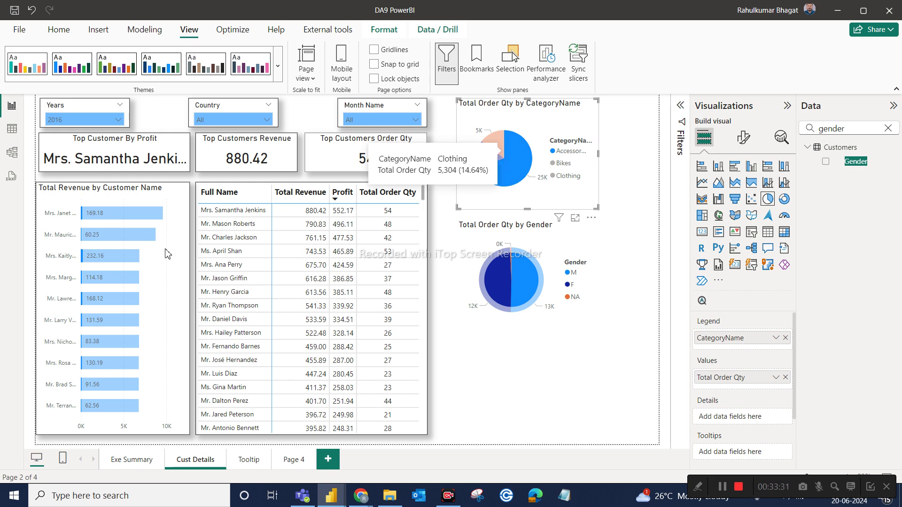
{"action": "mouse_move", "coordinate": [92, 217]}
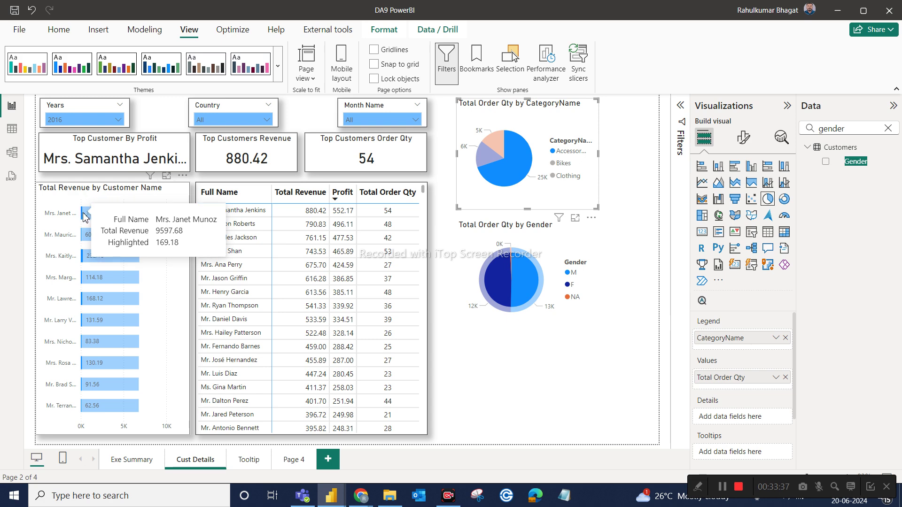
{"action": "mouse_move", "coordinate": [82, 245]}
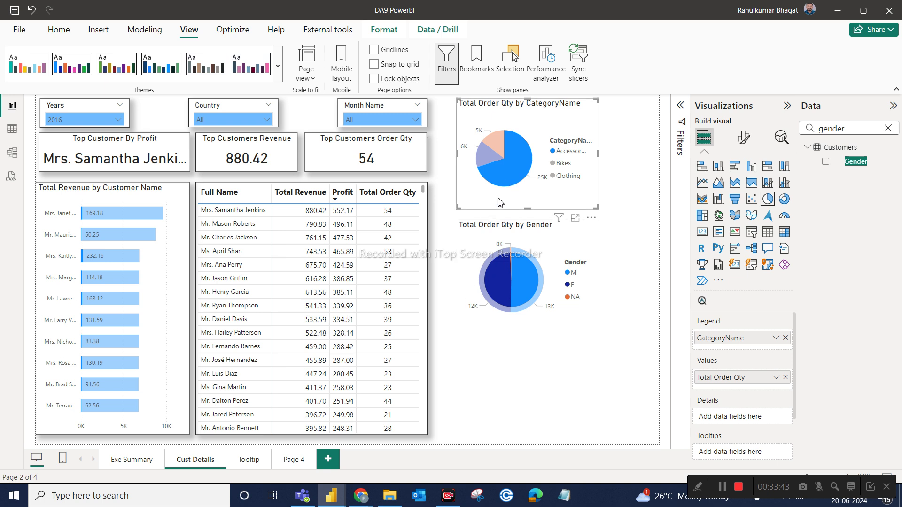
{"action": "left_click", "coordinate": [515, 176]}
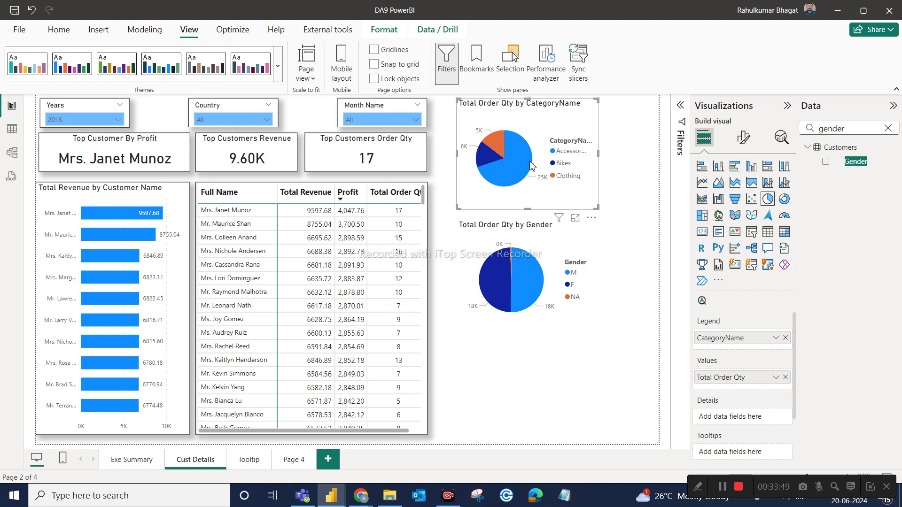
{"action": "mouse_move", "coordinate": [520, 166]}
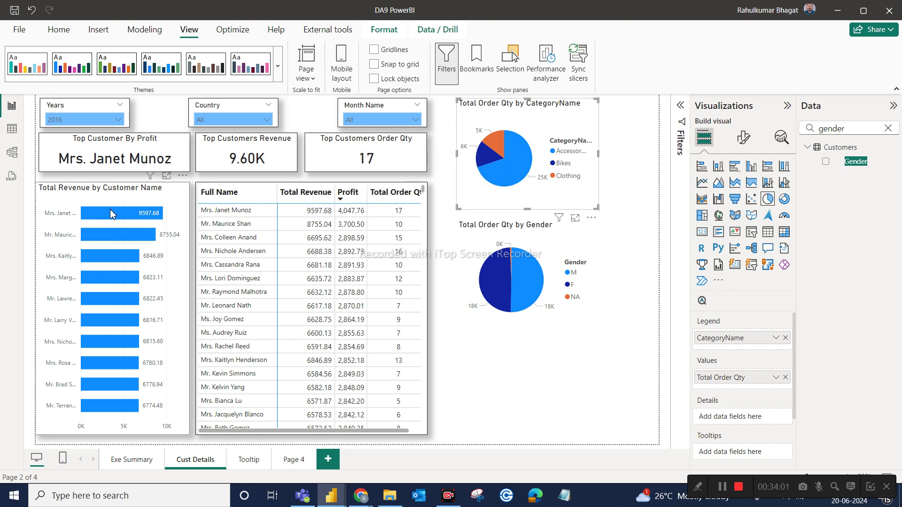
{"action": "left_click", "coordinate": [498, 174]}
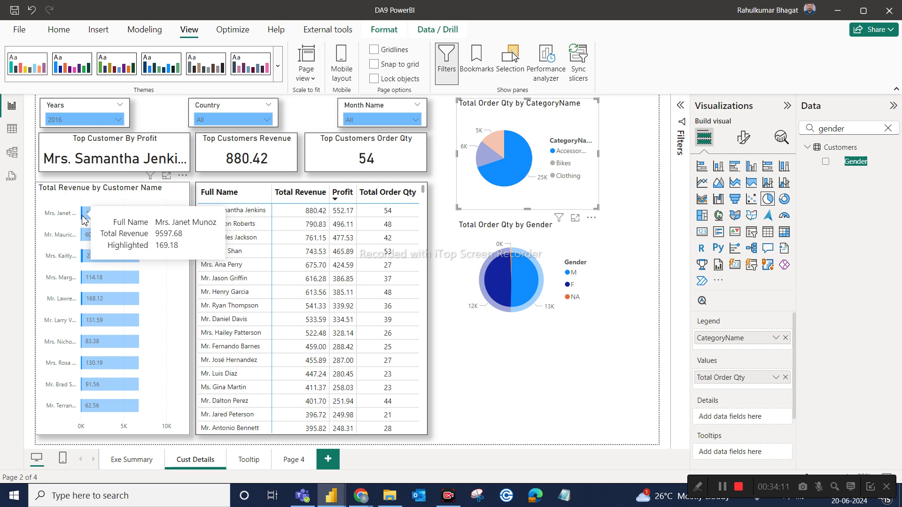
{"action": "left_click", "coordinate": [505, 176]}
{"action": "left_click", "coordinate": [505, 176]}
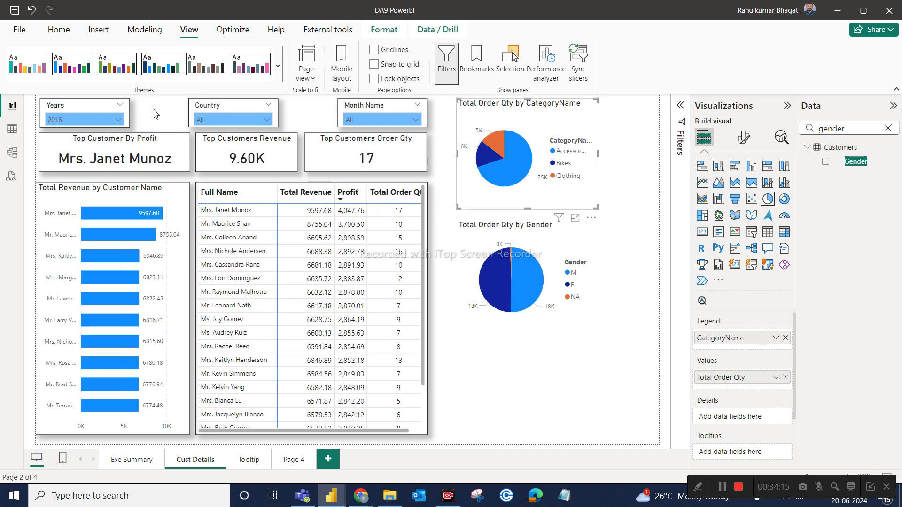
In the current file's report settings, enable changing the default visual interaction from cross highlighting to cross filtering, and apply it
{"action": "left_click", "coordinate": [21, 33]}
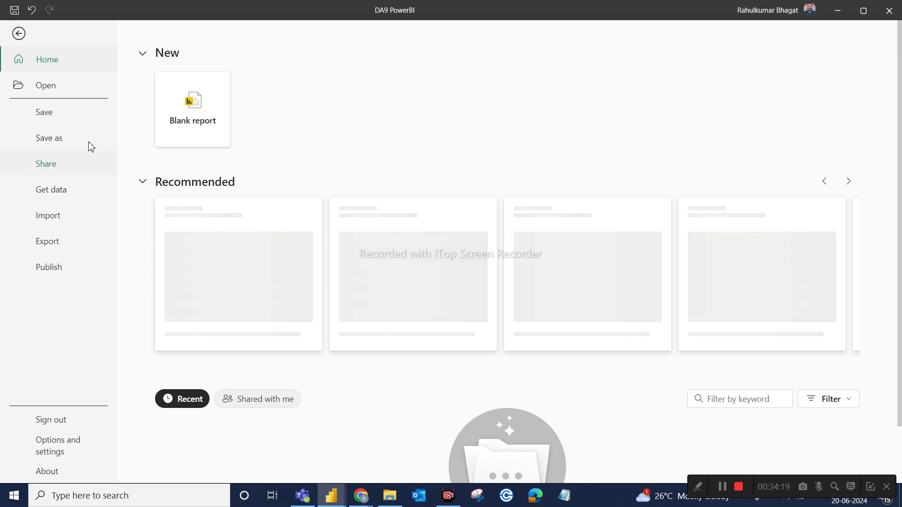
{"action": "left_click", "coordinate": [66, 440]}
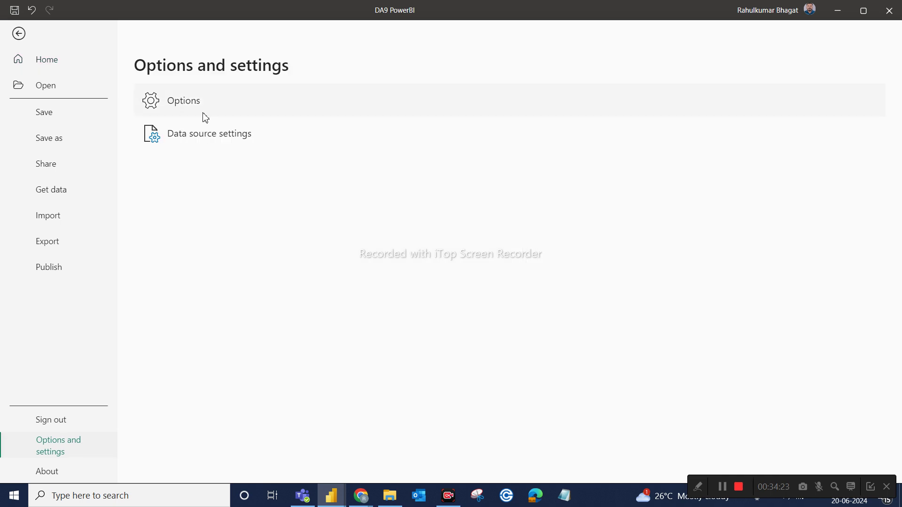
{"action": "key", "text": "Escape"}
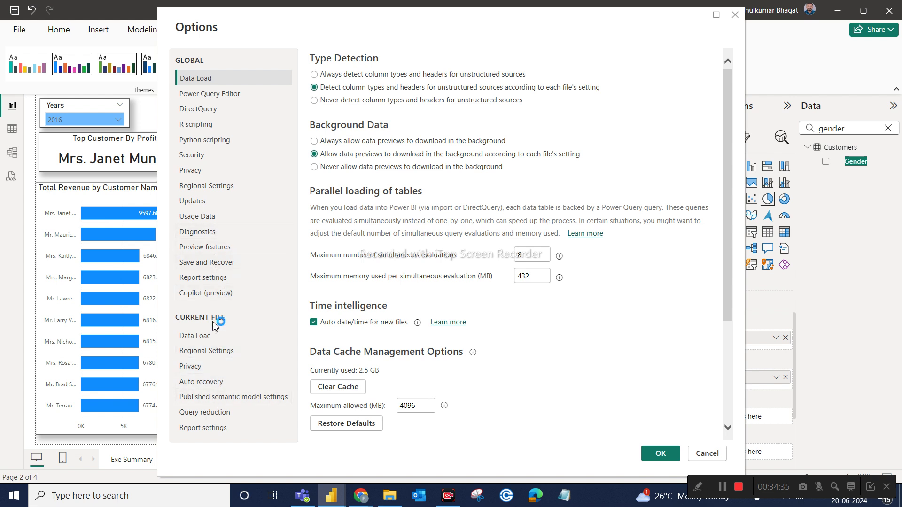
{"action": "scroll", "coordinate": [385, 355], "scroll_direction": "down", "scroll_amount": 3}
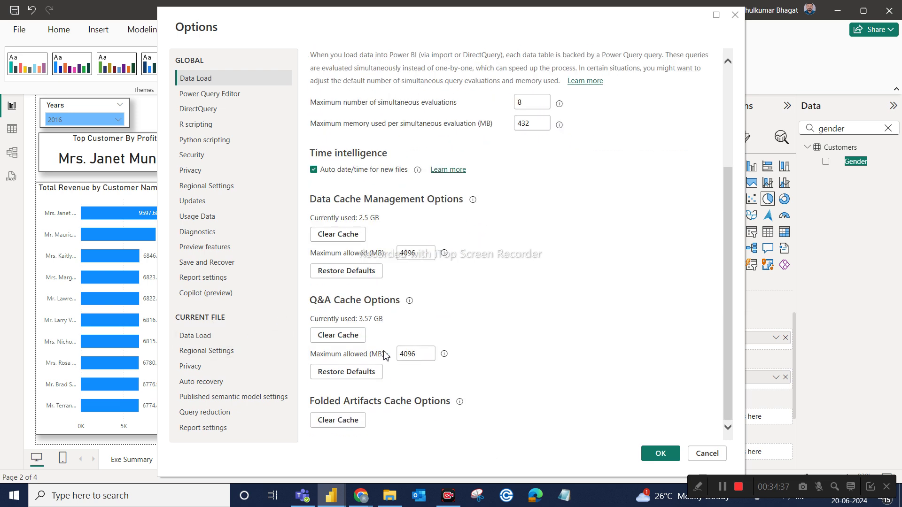
{"action": "scroll", "coordinate": [384, 355], "scroll_direction": "up", "scroll_amount": 3}
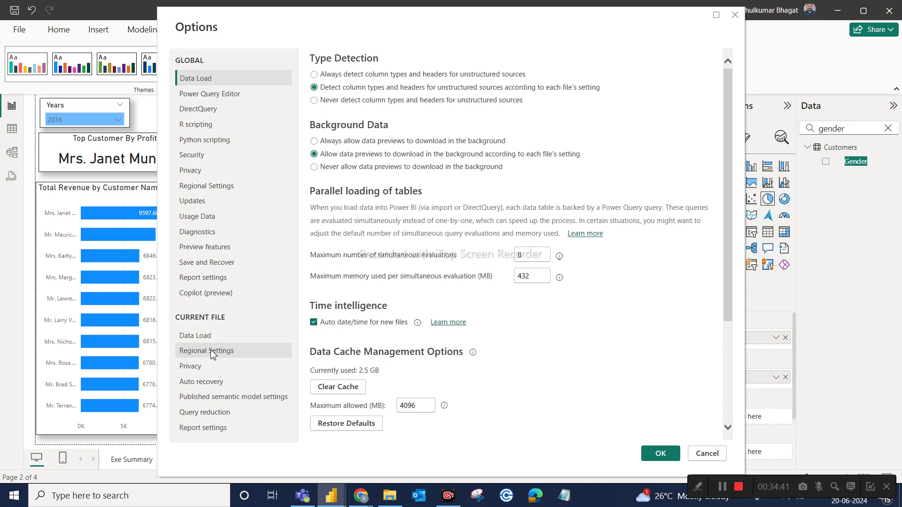
{"action": "left_click", "coordinate": [215, 427]}
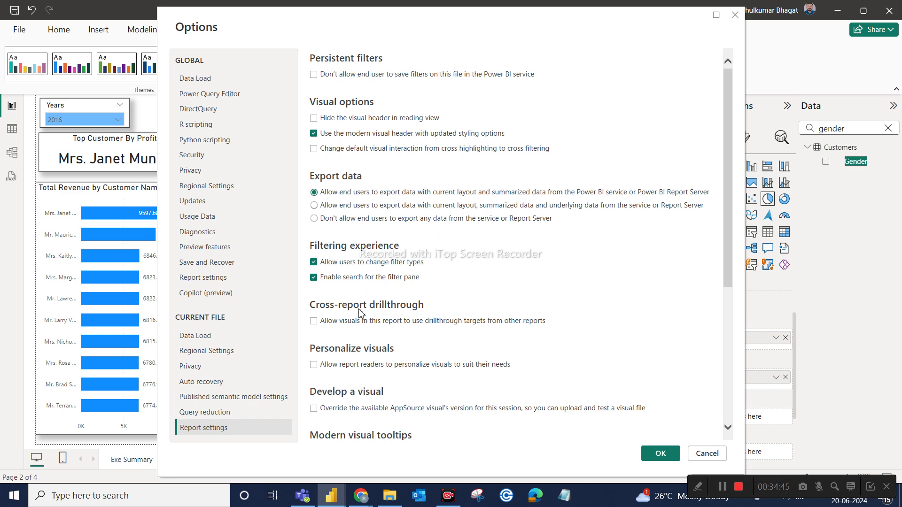
{"action": "scroll", "coordinate": [372, 348], "scroll_direction": "down", "scroll_amount": 5}
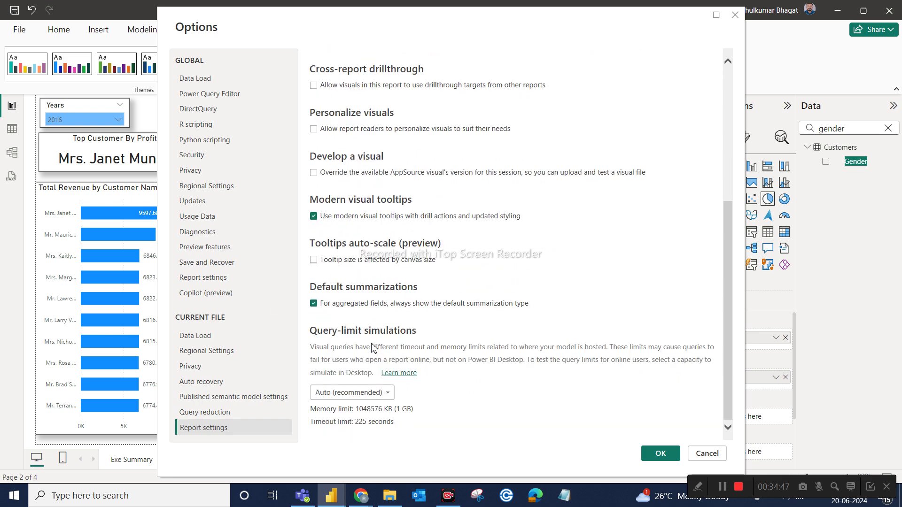
{"action": "scroll", "coordinate": [372, 347], "scroll_direction": "up", "scroll_amount": 5}
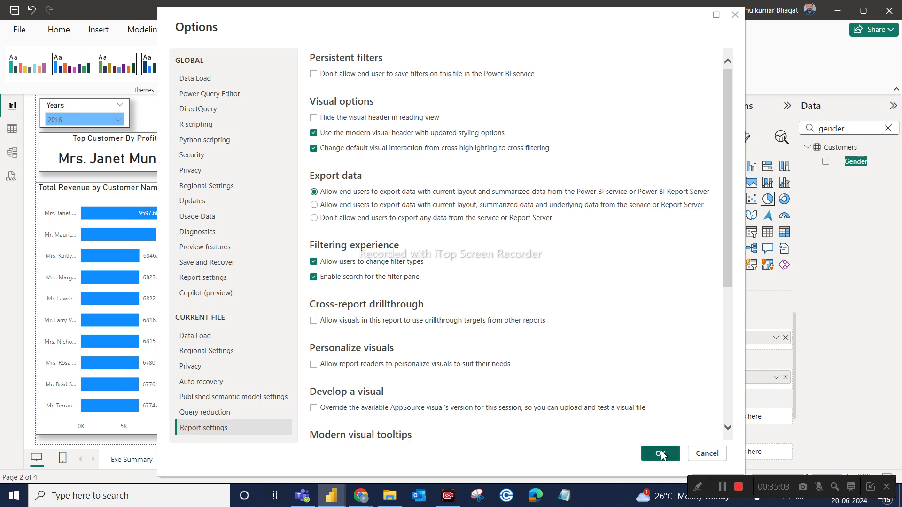
{"action": "left_click", "coordinate": [660, 454]}
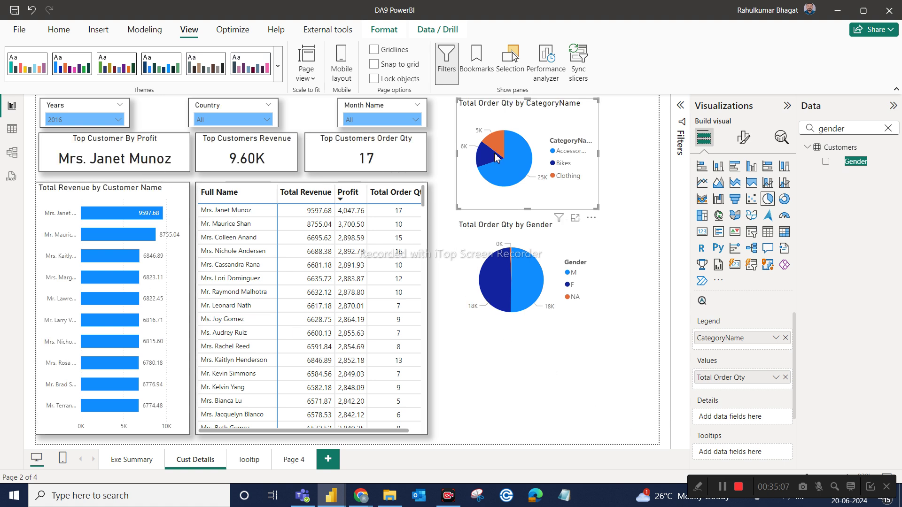
Cross-filter the page by Accessories, Clothing and Bikes in the category pie chart, examine the customer visuals, and clear the selection
{"action": "left_click", "coordinate": [517, 174]}
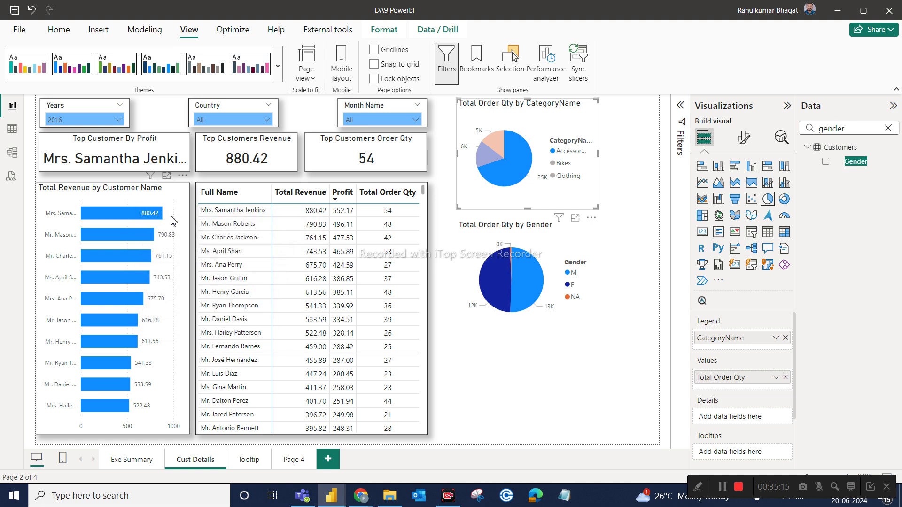
{"action": "left_click", "coordinate": [518, 161]}
{"action": "left_click", "coordinate": [500, 145]}
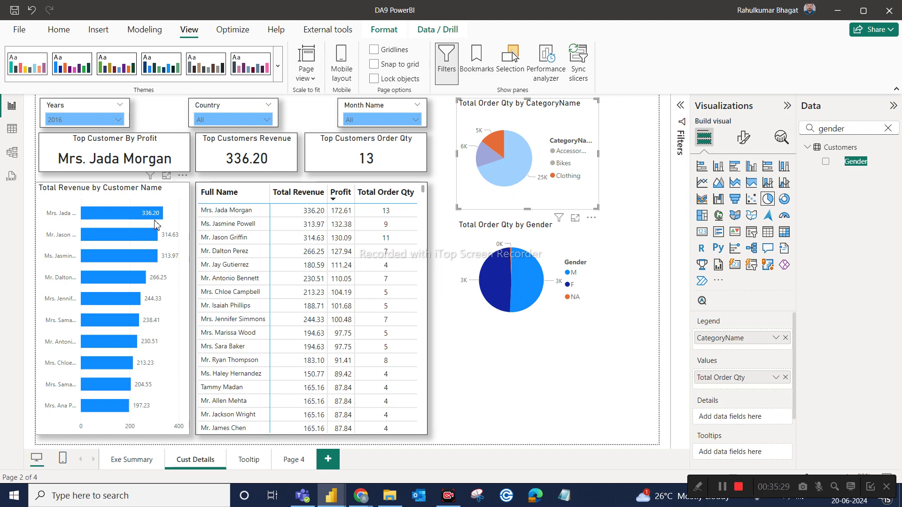
{"action": "left_click", "coordinate": [483, 163]}
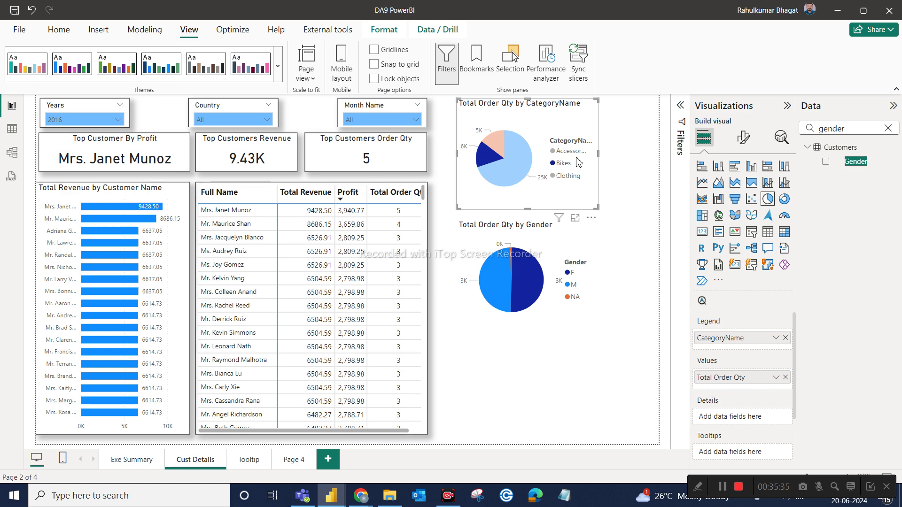
{"action": "mouse_move", "coordinate": [533, 166]}
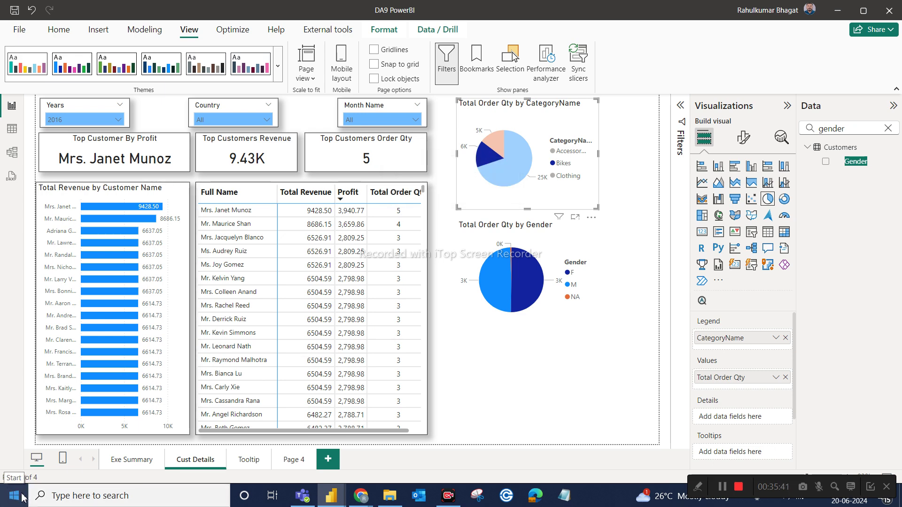
{"action": "left_click", "coordinate": [488, 160]}
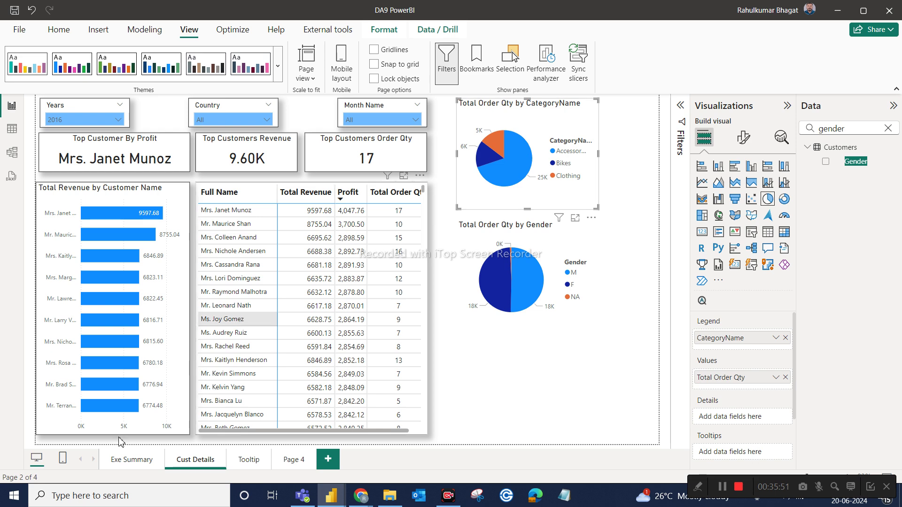
Review the cross-filtering option in the current file's report settings and close the options without changes
{"action": "left_click", "coordinate": [14, 33]}
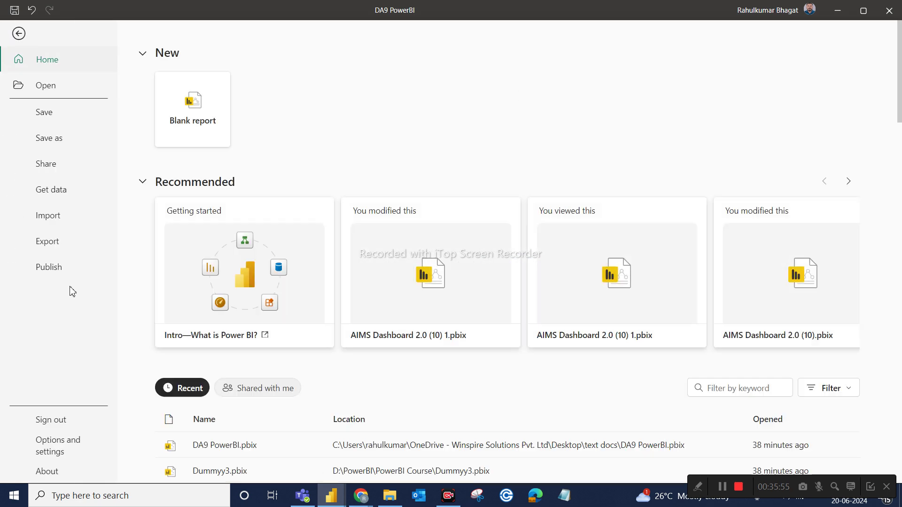
{"action": "left_click", "coordinate": [49, 451]}
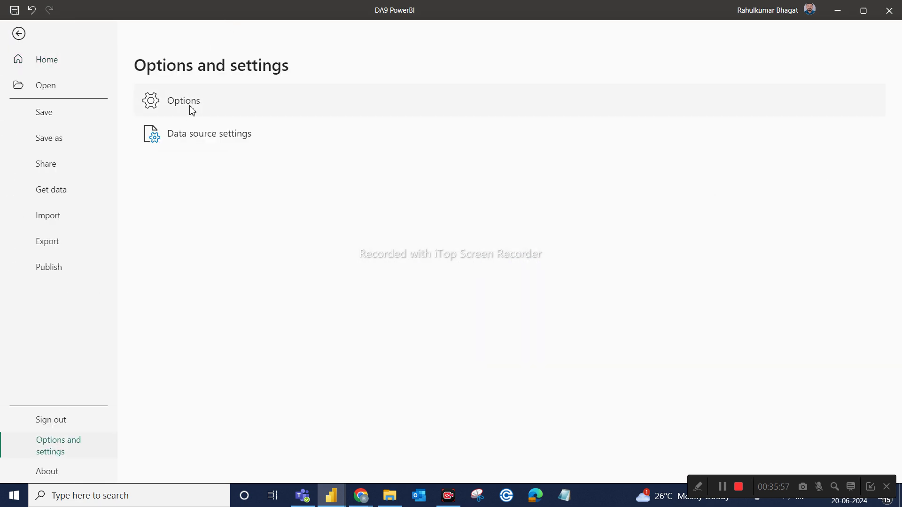
{"action": "key", "text": "Escape"}
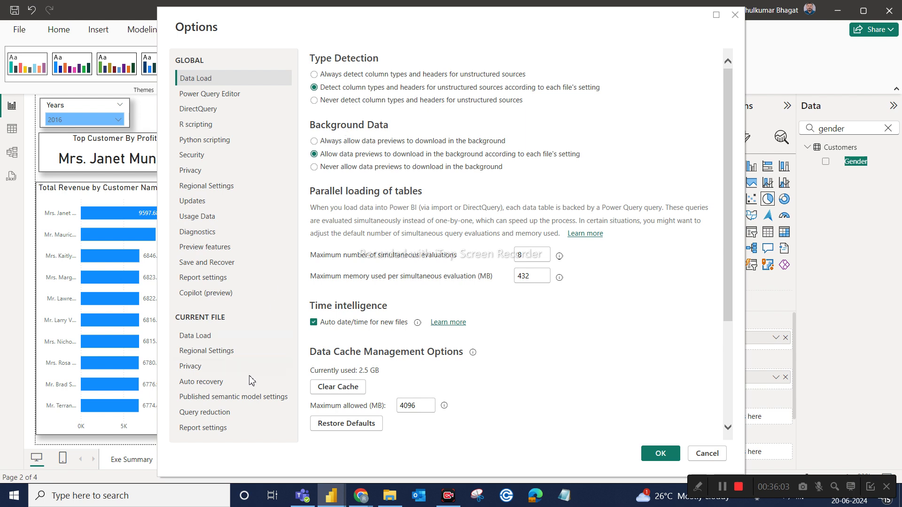
{"action": "left_click", "coordinate": [206, 429]}
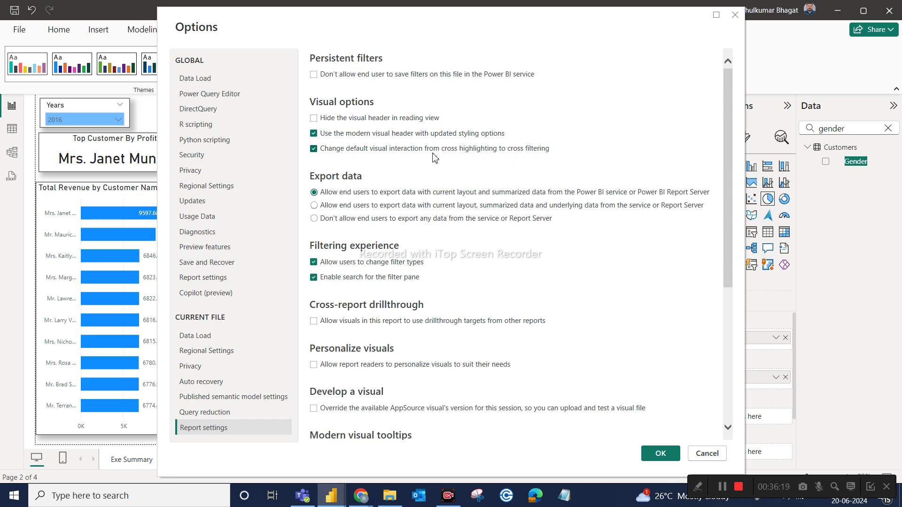
{"action": "left_click", "coordinate": [706, 453]}
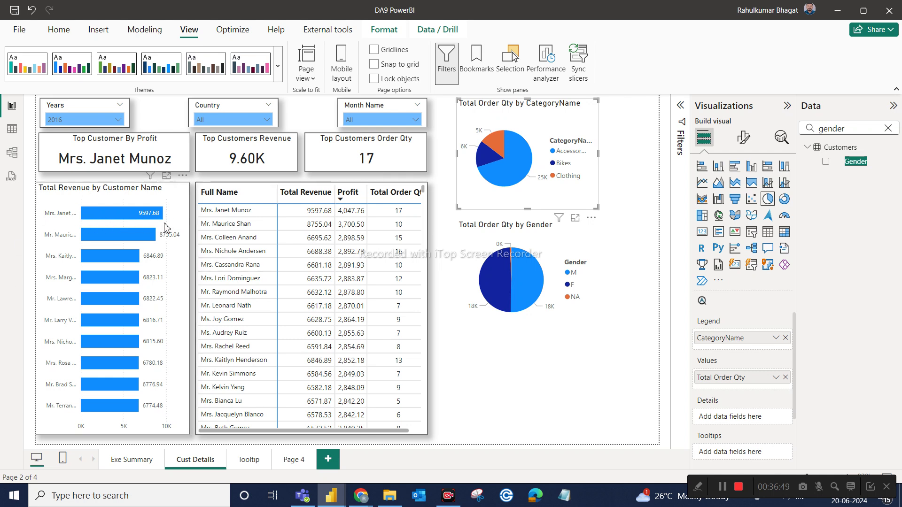
Cross-filter the page by F and M in the gender pie chart, examine the customer visuals, and clear the selection
{"action": "mouse_move", "coordinate": [151, 218]}
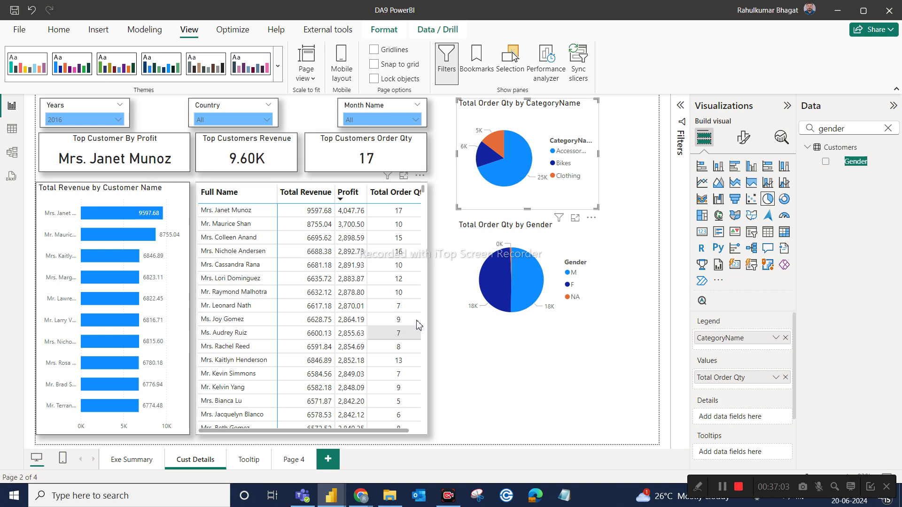
{"action": "left_click", "coordinate": [509, 277]}
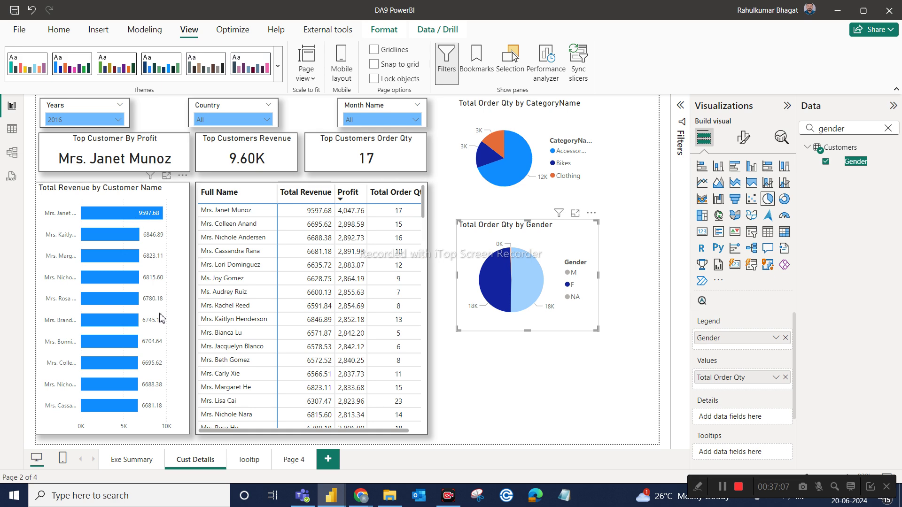
{"action": "left_click", "coordinate": [527, 280]}
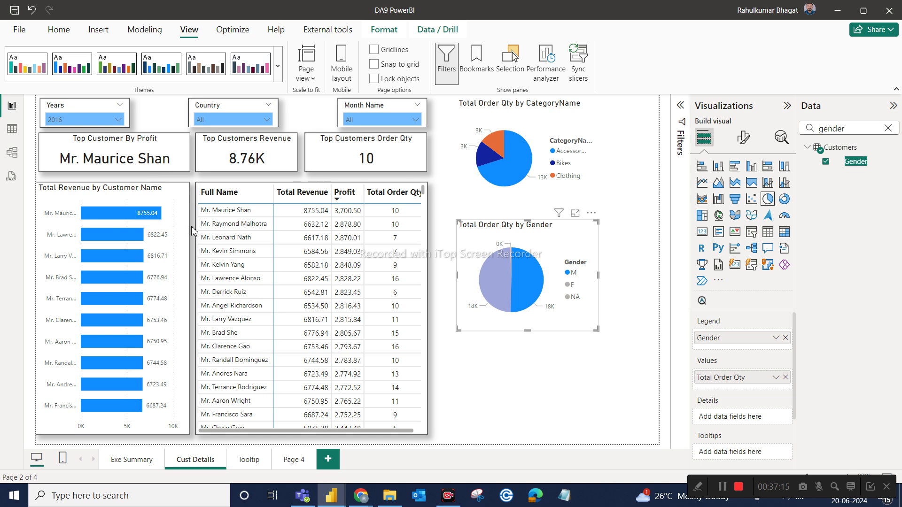
{"action": "left_click", "coordinate": [531, 302]}
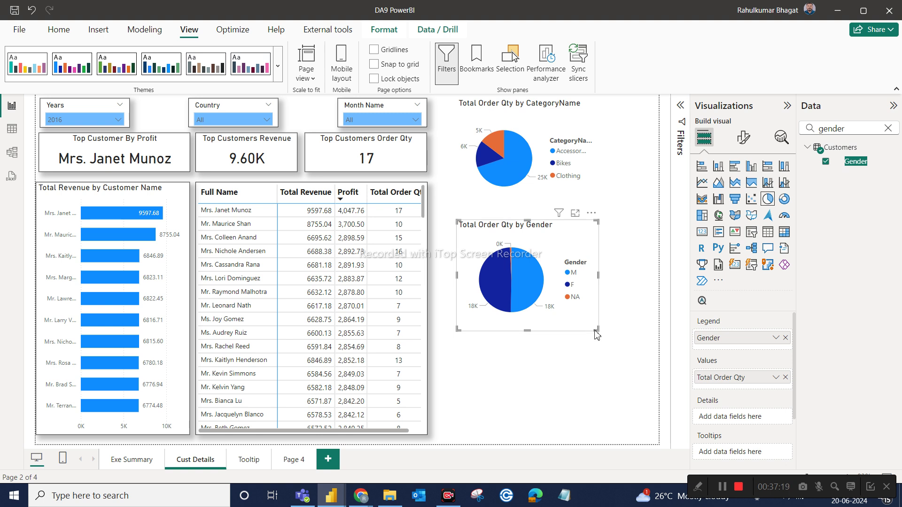
Enlarge both order-quantity pie charts and shift the category chart closer to the customer table
{"action": "left_click_drag", "start_coordinate": [596, 328], "coordinate": [621, 350]}
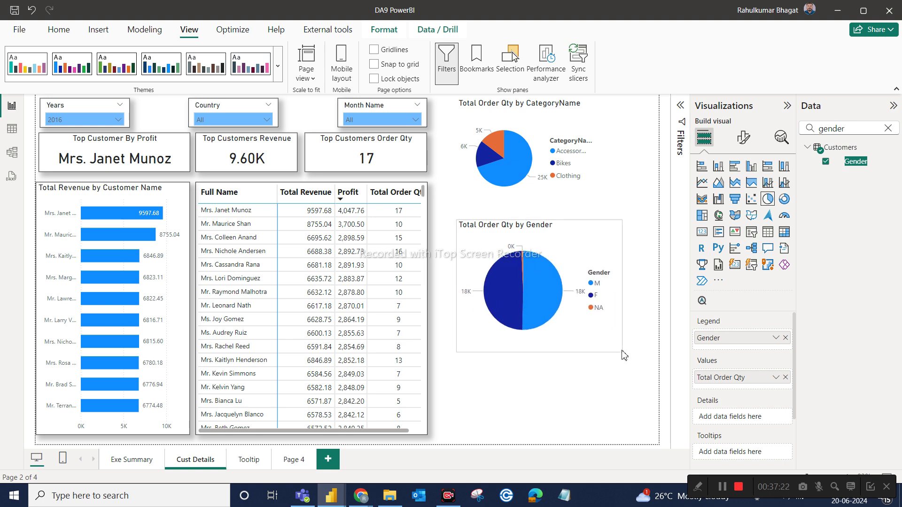
{"action": "left_click", "coordinate": [584, 154]}
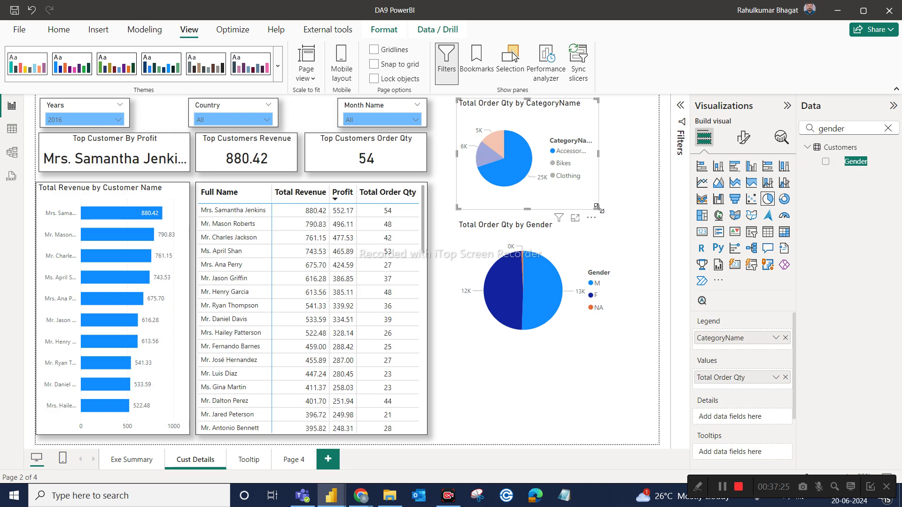
{"action": "left_click_drag", "start_coordinate": [644, 216], "coordinate": [658, 216]}
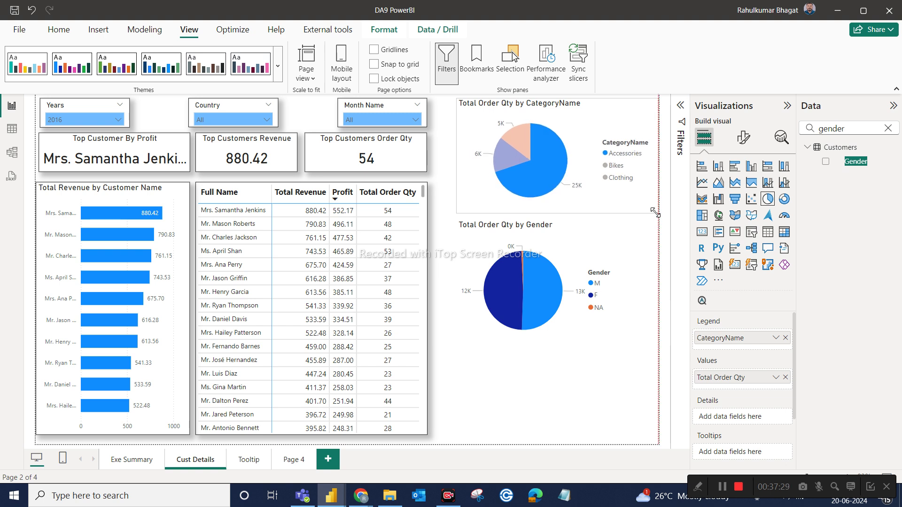
{"action": "left_click_drag", "start_coordinate": [544, 207], "coordinate": [527, 209]}
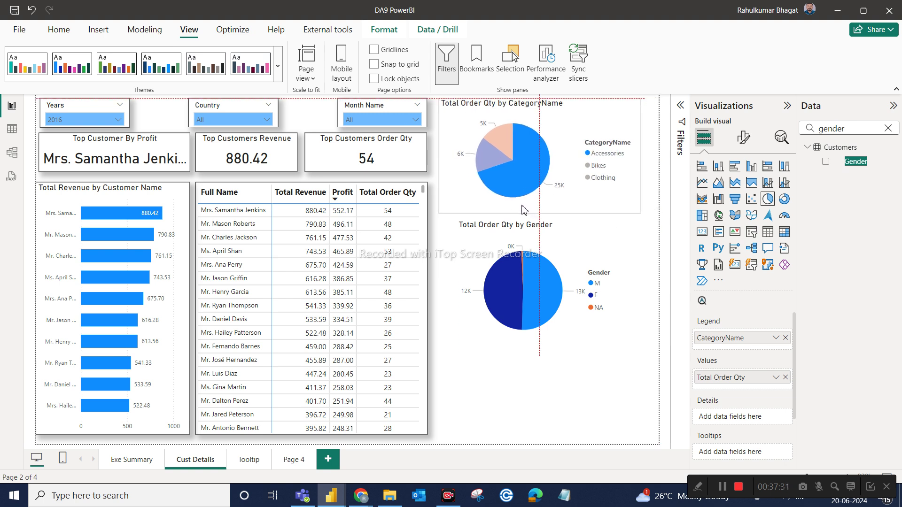
{"action": "mouse_move", "coordinate": [640, 210]}
{"action": "left_mouse_down"}
{"action": "mouse_move", "coordinate": [663, 220]}
{"action": "mouse_move", "coordinate": [652, 218]}
{"action": "left_mouse_up"}
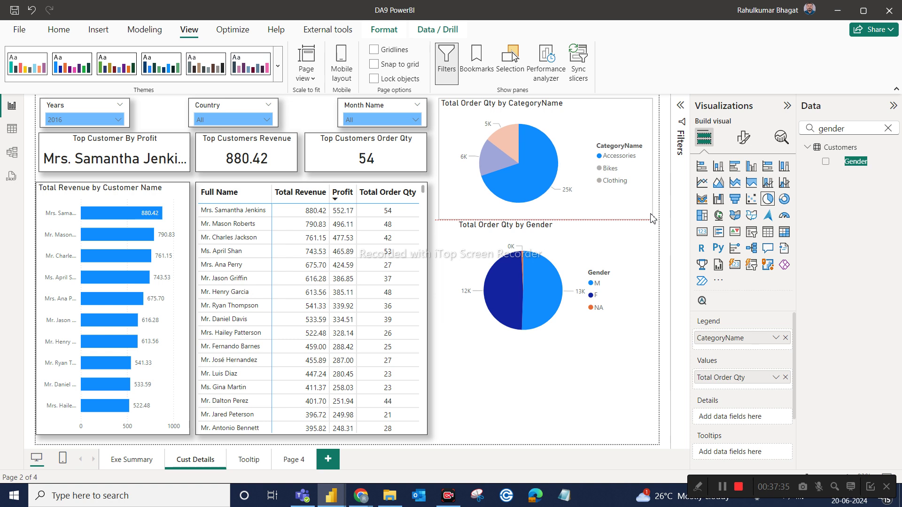
Review the category pie chart's slice color and rotation settings
{"action": "left_click", "coordinate": [743, 137]}
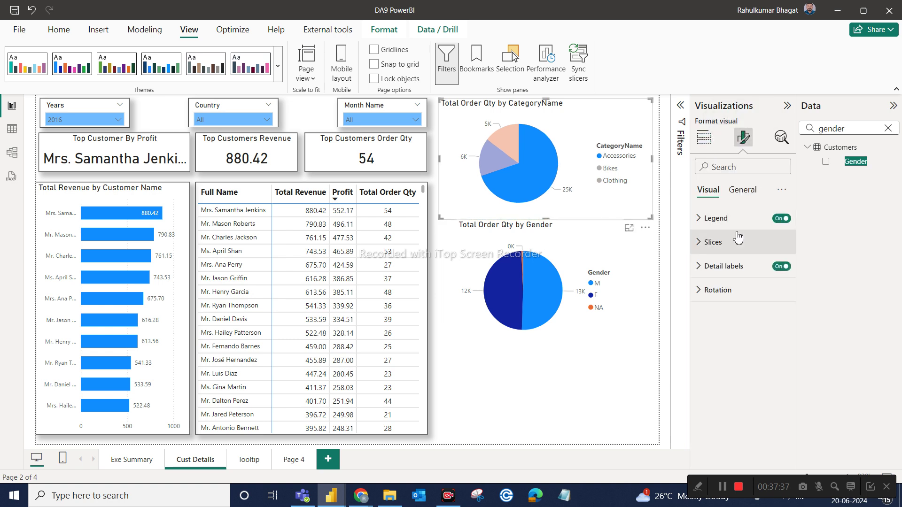
{"action": "left_click", "coordinate": [748, 190]}
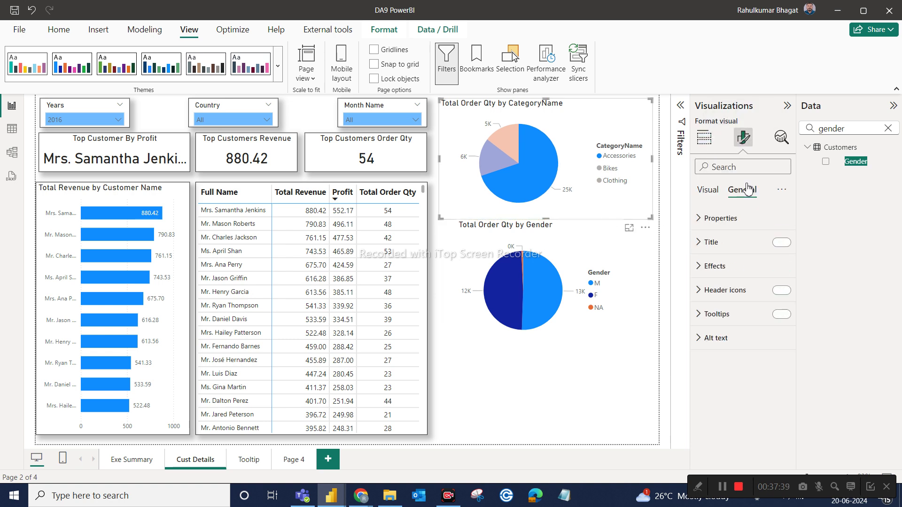
{"action": "left_click", "coordinate": [709, 190]}
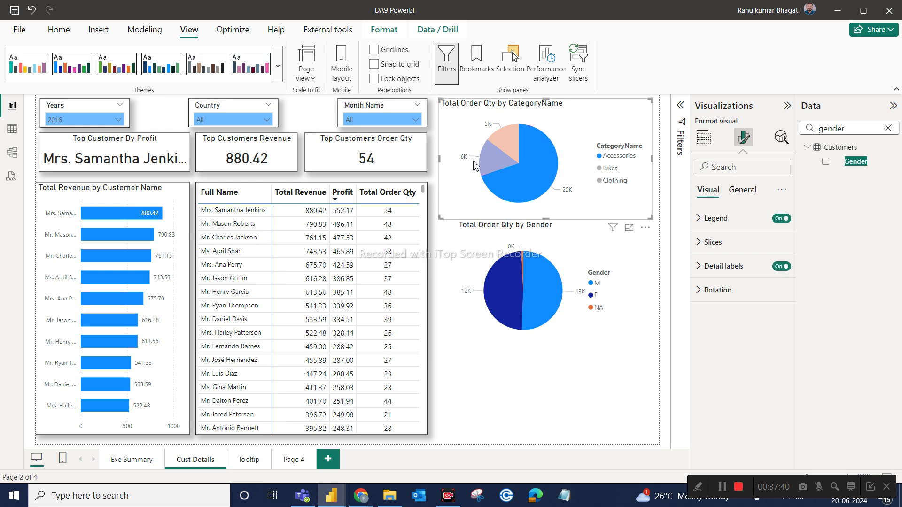
{"action": "left_click", "coordinate": [704, 242]}
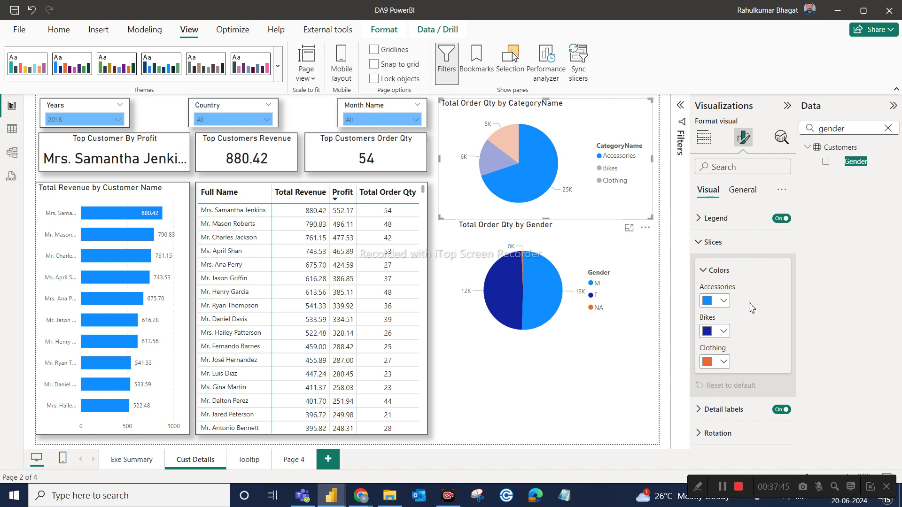
{"action": "left_click", "coordinate": [719, 433]}
{"action": "mouse_move", "coordinate": [740, 428]}
{"action": "left_mouse_down"}
{"action": "mouse_move", "coordinate": [789, 428]}
{"action": "mouse_move", "coordinate": [731, 437]}
{"action": "left_mouse_up"}
{"action": "mouse_move", "coordinate": [738, 426]}
{"action": "left_mouse_down"}
{"action": "mouse_move", "coordinate": [769, 426]}
{"action": "mouse_move", "coordinate": [738, 426]}
{"action": "left_mouse_up"}
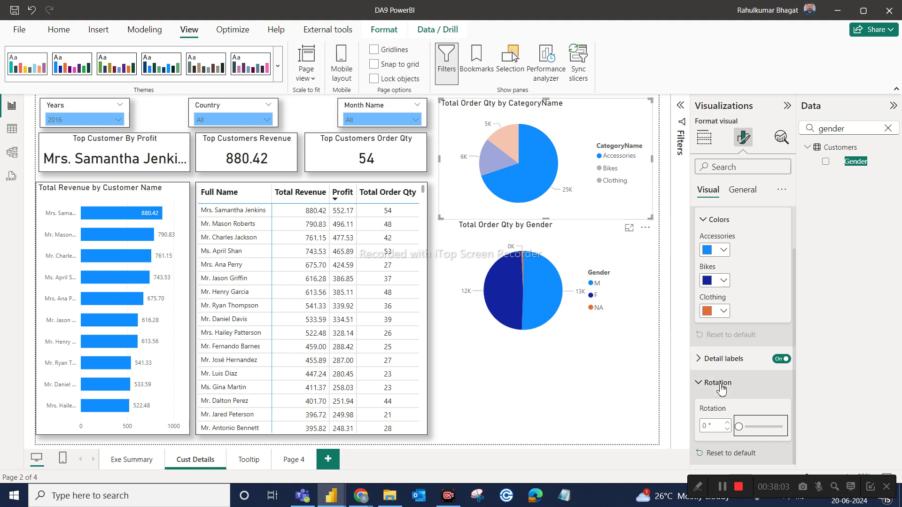
Turn on the visual border and shadow for the category pie chart
{"action": "left_click", "coordinate": [737, 193]}
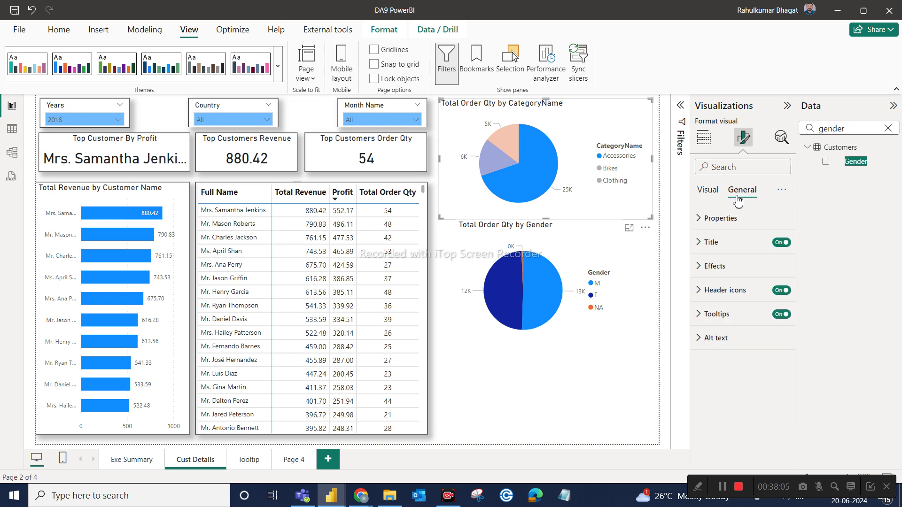
{"action": "left_click", "coordinate": [731, 267]}
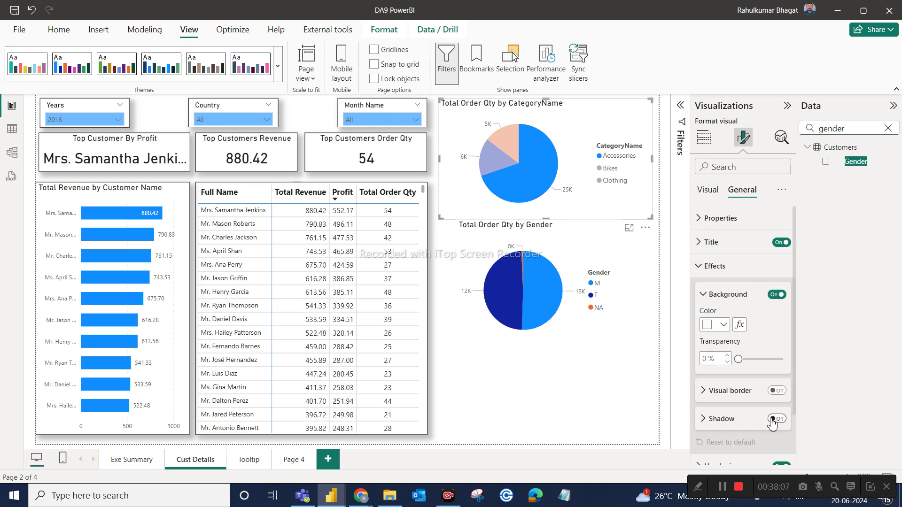
{"action": "left_click", "coordinate": [778, 392]}
{"action": "left_click", "coordinate": [777, 419]}
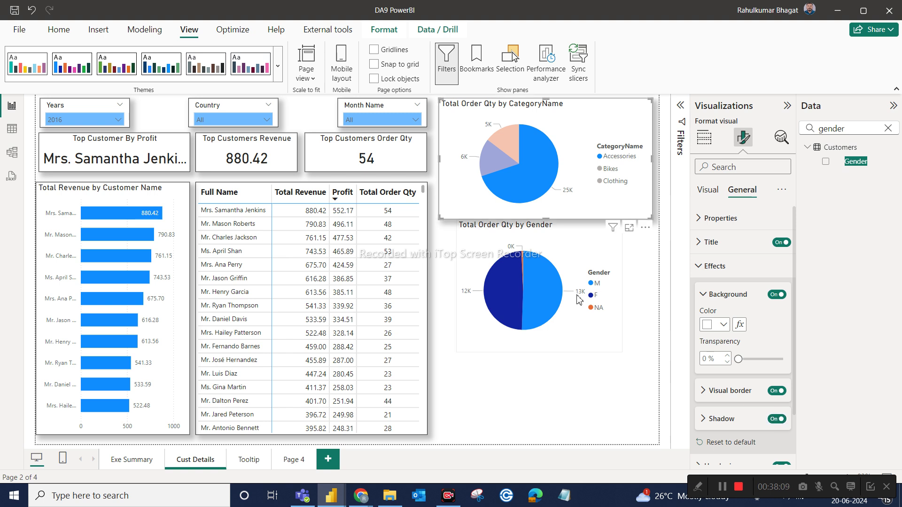
Align the gender pie chart beneath the category pie chart and widen it to the same width
{"action": "left_click", "coordinate": [564, 254]}
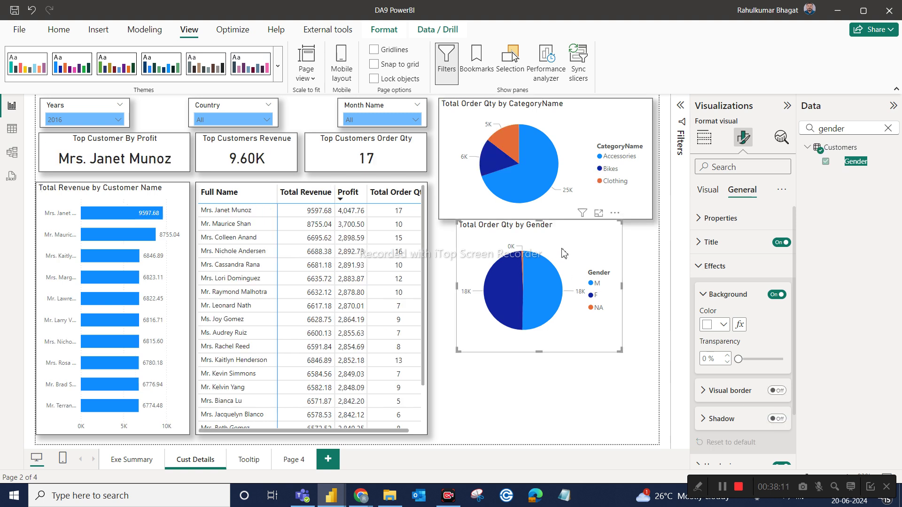
{"action": "left_click_drag", "start_coordinate": [564, 253], "coordinate": [548, 258]}
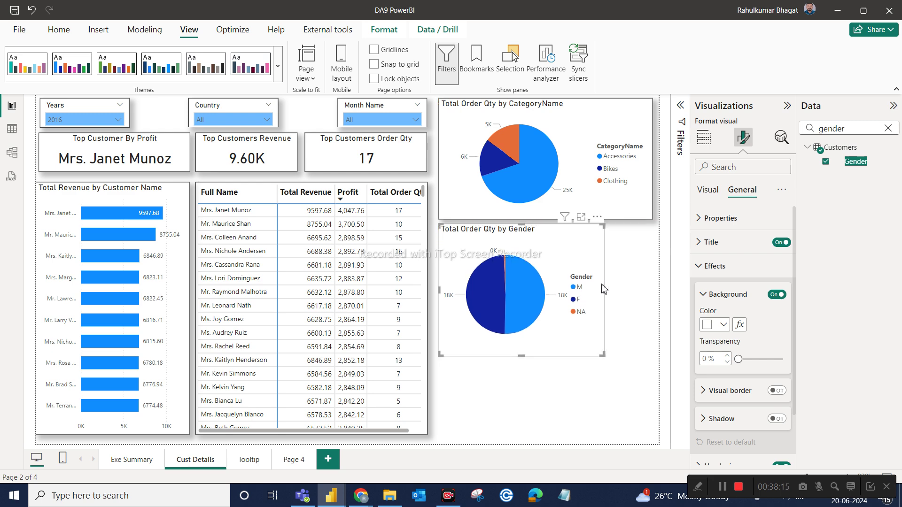
{"action": "left_click_drag", "start_coordinate": [604, 288], "coordinate": [653, 293]}
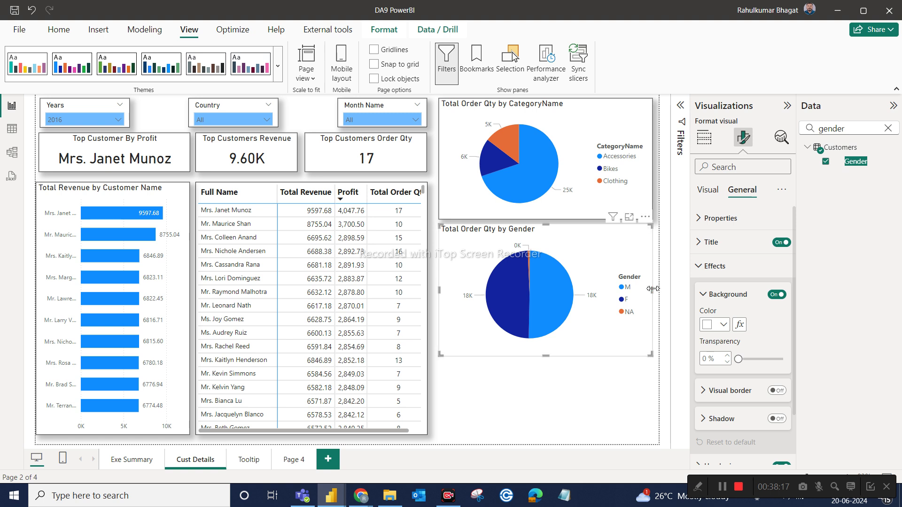
Turn on the visual border and shadow for the gender pie chart
{"action": "left_click", "coordinate": [777, 392]}
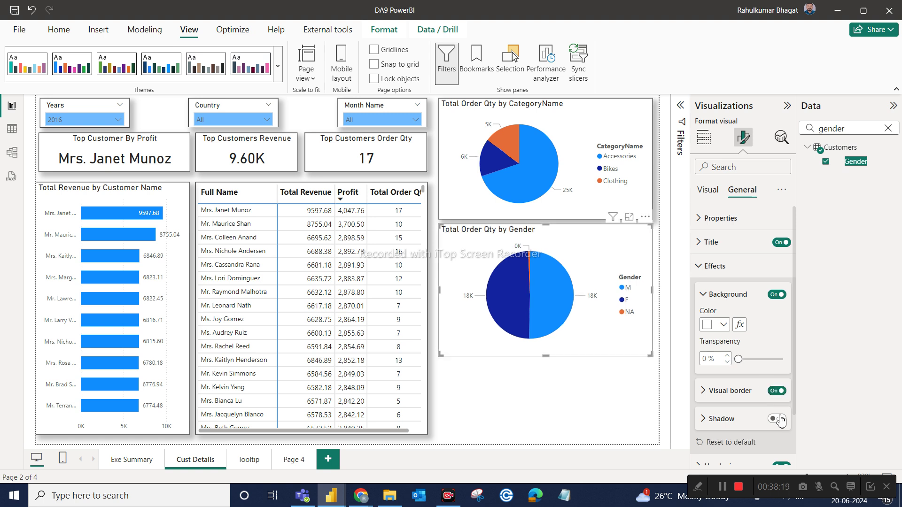
{"action": "left_click", "coordinate": [778, 420]}
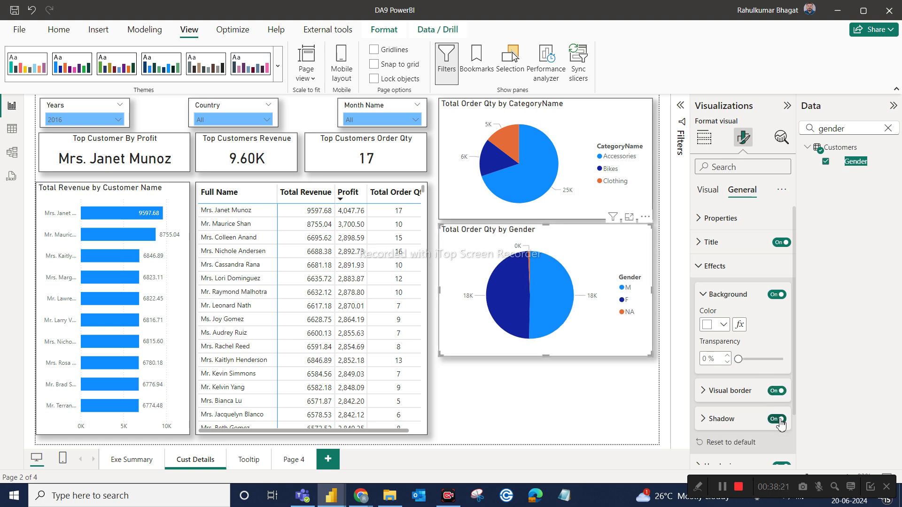
{"action": "left_click", "coordinate": [552, 408]}
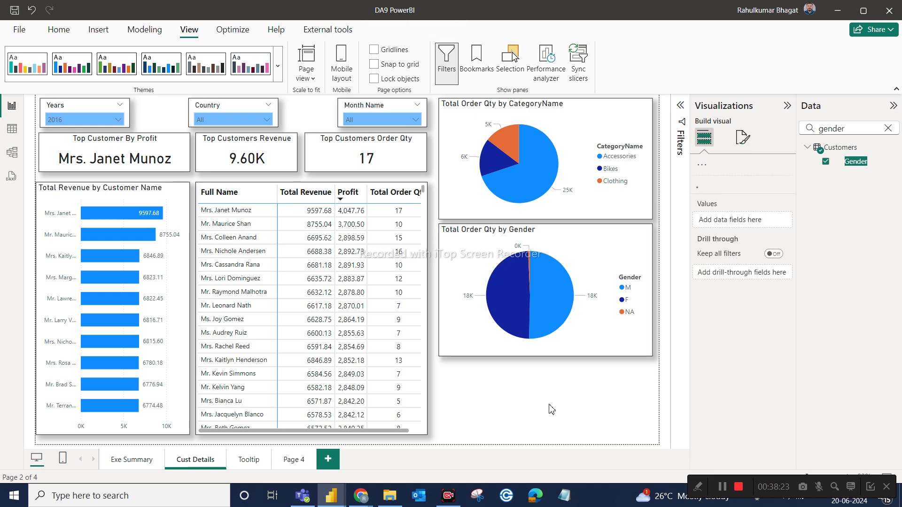
Enlarge the customer table to the page's lower edge and shorten the category pie chart
{"action": "left_click", "coordinate": [389, 432]}
{"action": "left_click_drag", "start_coordinate": [422, 440], "coordinate": [429, 449]}
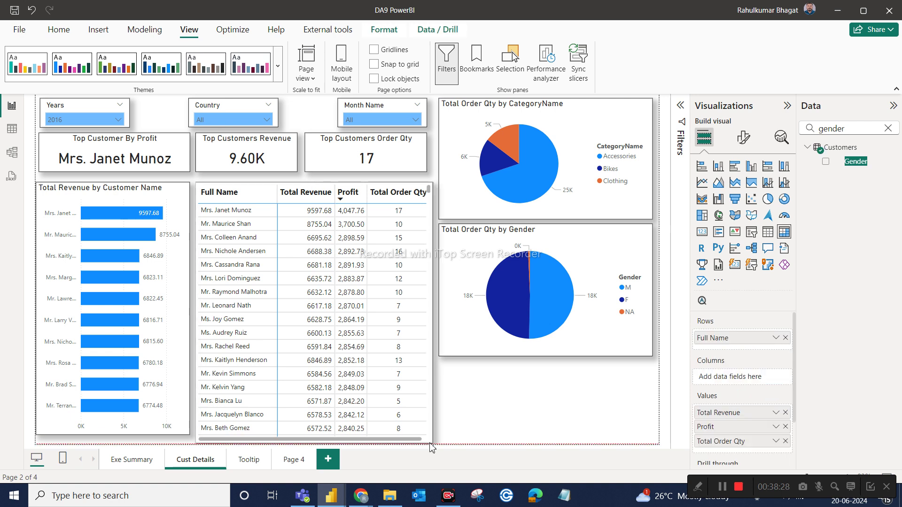
{"action": "left_click", "coordinate": [500, 208]}
{"action": "left_click_drag", "start_coordinate": [545, 219], "coordinate": [551, 184]}
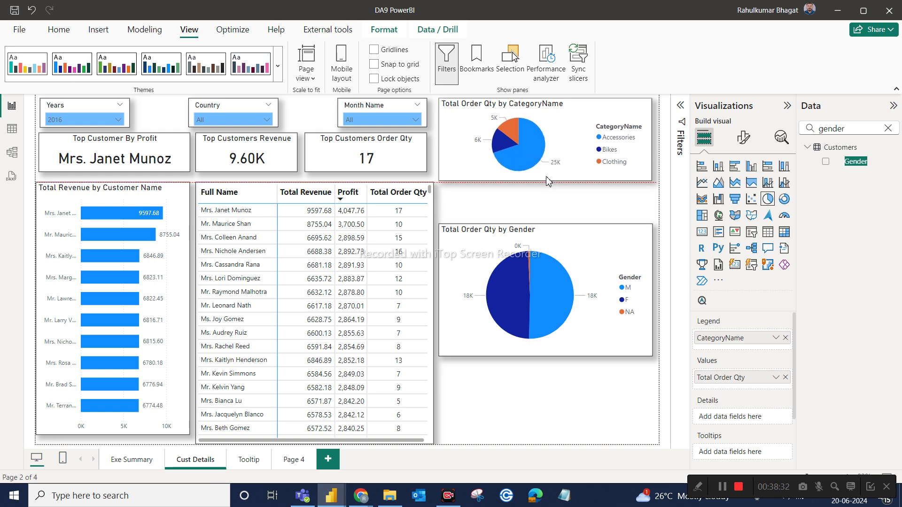
Move the gender pie chart up directly beneath the category pie chart and shorten it to a similar height
{"action": "left_click", "coordinate": [526, 233]}
{"action": "left_click_drag", "start_coordinate": [526, 233], "coordinate": [527, 197]}
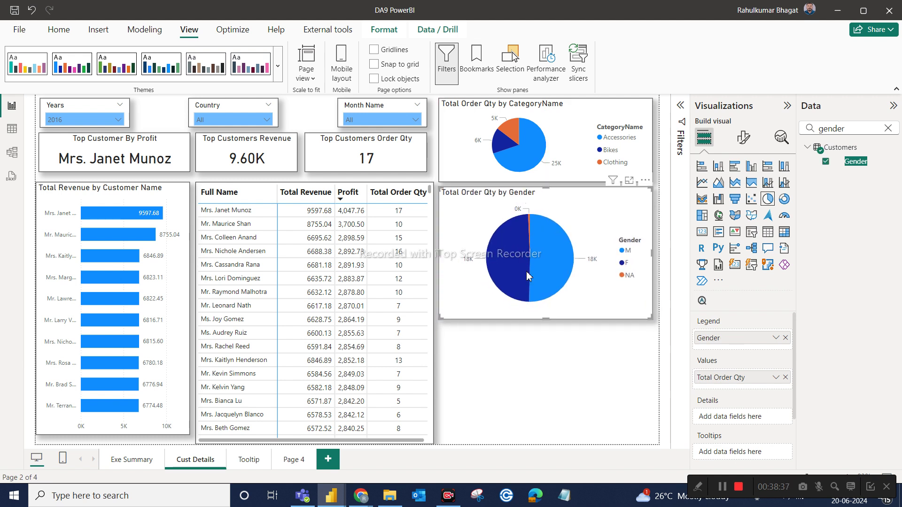
{"action": "left_click_drag", "start_coordinate": [543, 322], "coordinate": [549, 275]}
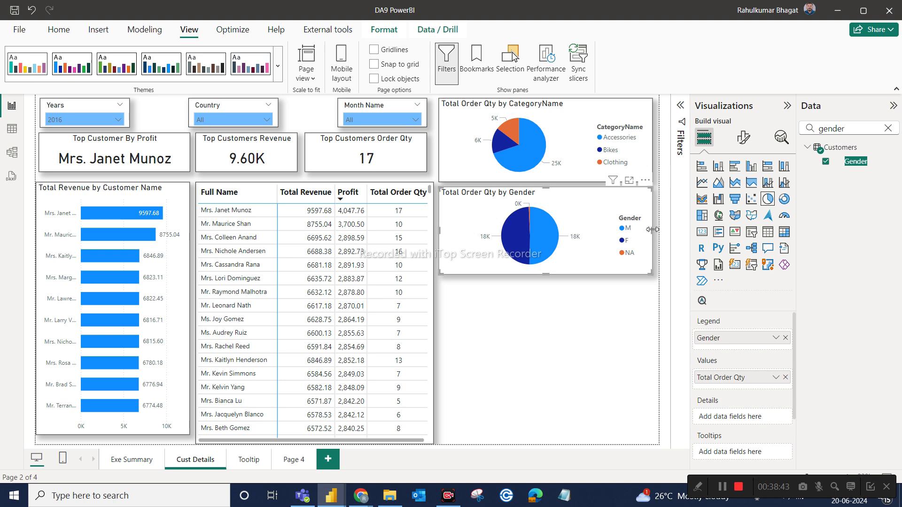
{"action": "left_click_drag", "start_coordinate": [652, 229], "coordinate": [653, 234]}
{"action": "left_click", "coordinate": [553, 327]}
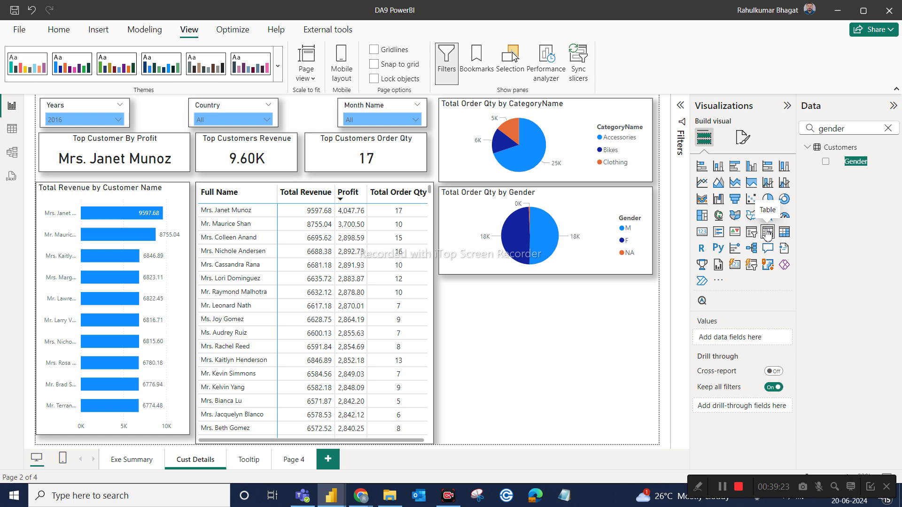
Shift the customer revenue bar chart up beneath the profit card and stretch it to the page's lower edge
{"action": "left_click", "coordinate": [115, 423]}
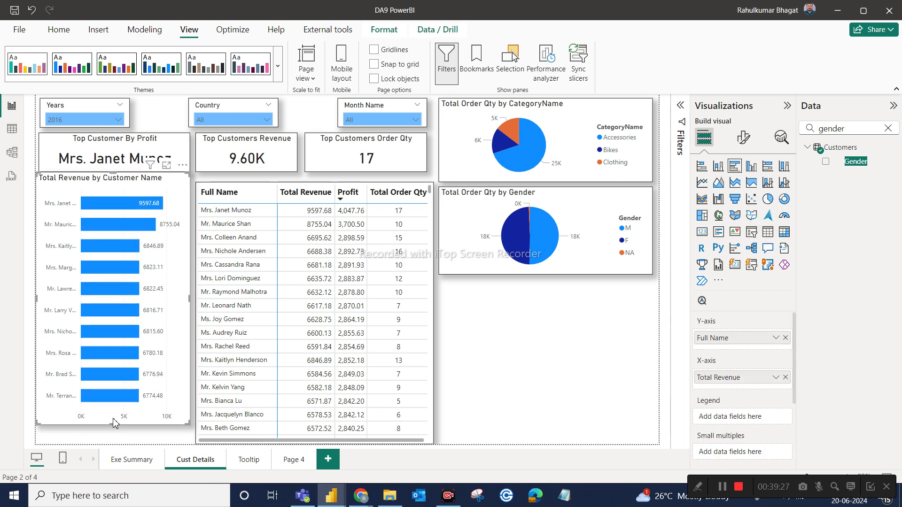
{"action": "key", "text": "Down"}
{"action": "key", "text": "Down"}
{"action": "key", "text": "Down"}
{"action": "key", "text": "Down"}
{"action": "key", "text": "Down"}
{"action": "key", "text": "Down"}
{"action": "key", "text": "Down"}
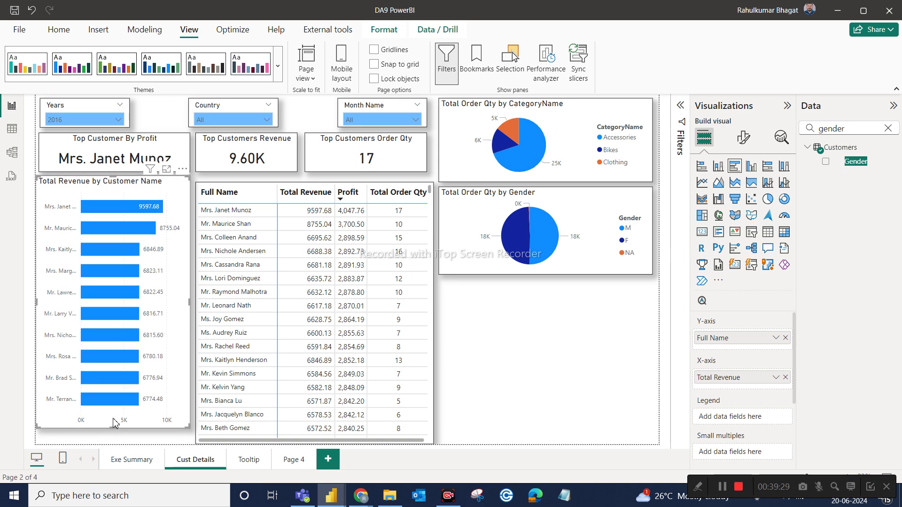
{"action": "left_click_drag", "start_coordinate": [114, 427], "coordinate": [118, 447]}
Sort the customer table by Full Name and extend its upper edge to line up with the revenue bar chart
{"action": "left_click", "coordinate": [252, 191]}
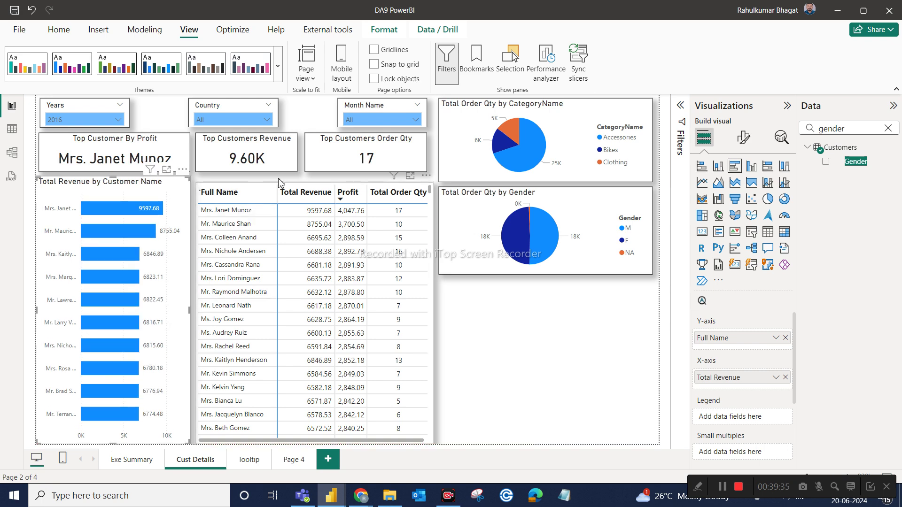
{"action": "left_click", "coordinate": [280, 186]}
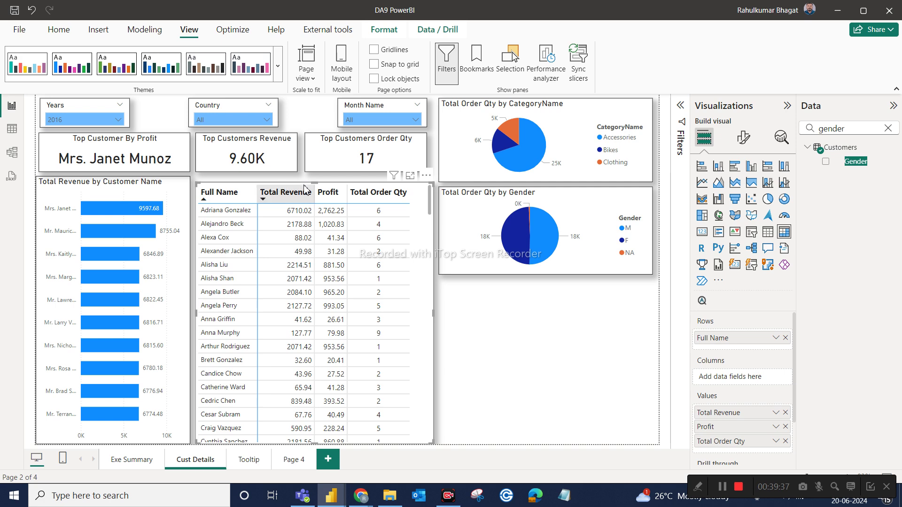
{"action": "left_click_drag", "start_coordinate": [315, 183], "coordinate": [315, 176]}
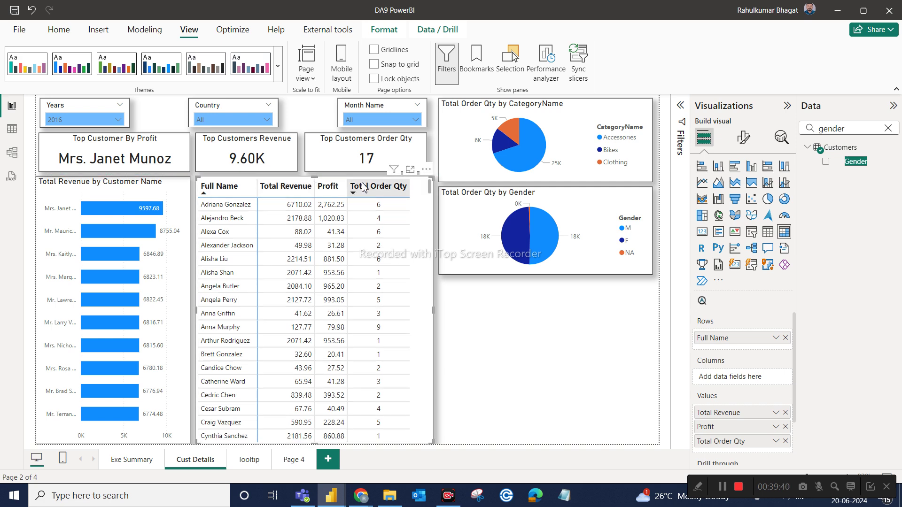
Widen the Top Customers Order Qty card and shift the Month Name slicer to line up with the customer table's outer edge
{"action": "left_click", "coordinate": [380, 143]}
{"action": "left_click_drag", "start_coordinate": [428, 156], "coordinate": [433, 151]}
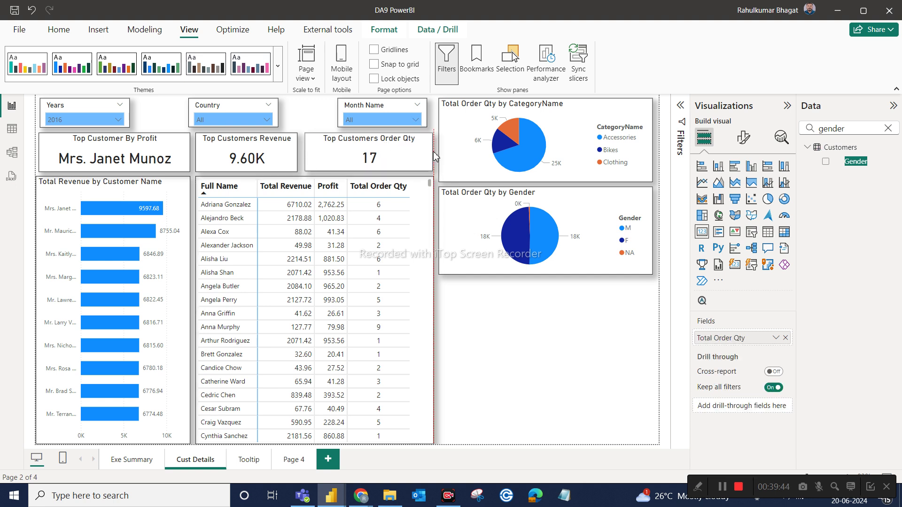
{"action": "left_click", "coordinate": [404, 110]}
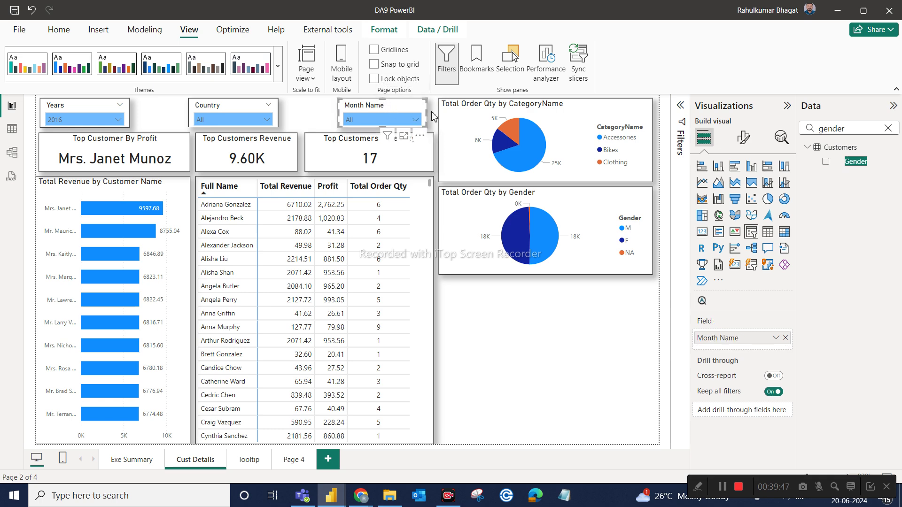
{"action": "left_click", "coordinate": [433, 116]}
{"action": "left_click_drag", "start_coordinate": [424, 111], "coordinate": [432, 112]}
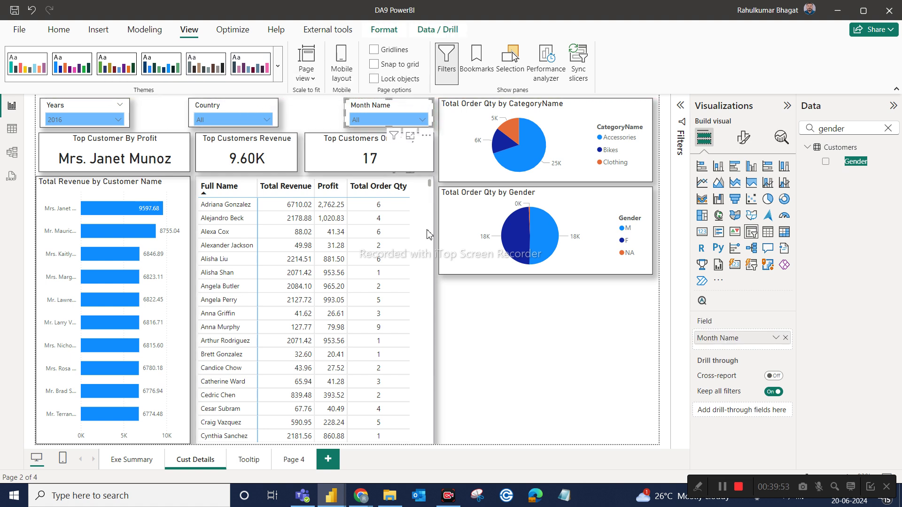
Insert a treemap in the empty area below the gender pie chart with Age In Years as its category
{"action": "left_click", "coordinate": [556, 360]}
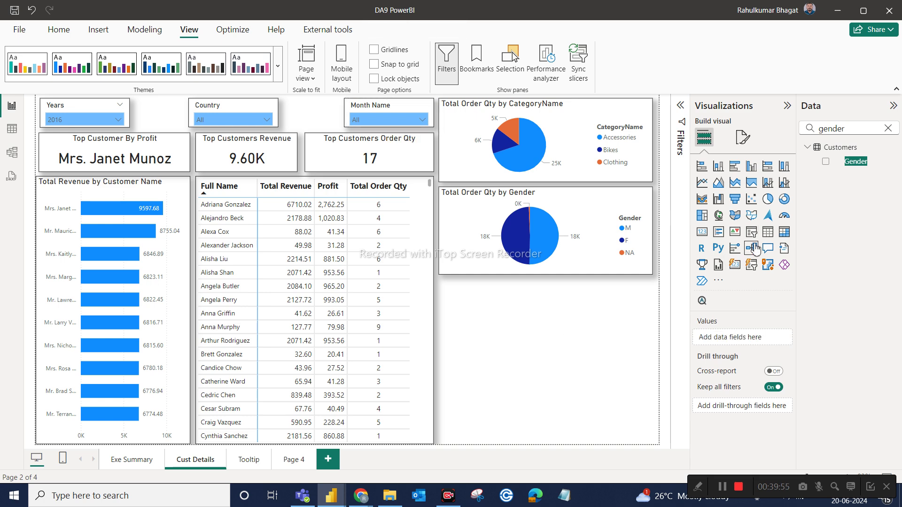
{"action": "left_click", "coordinate": [702, 216]}
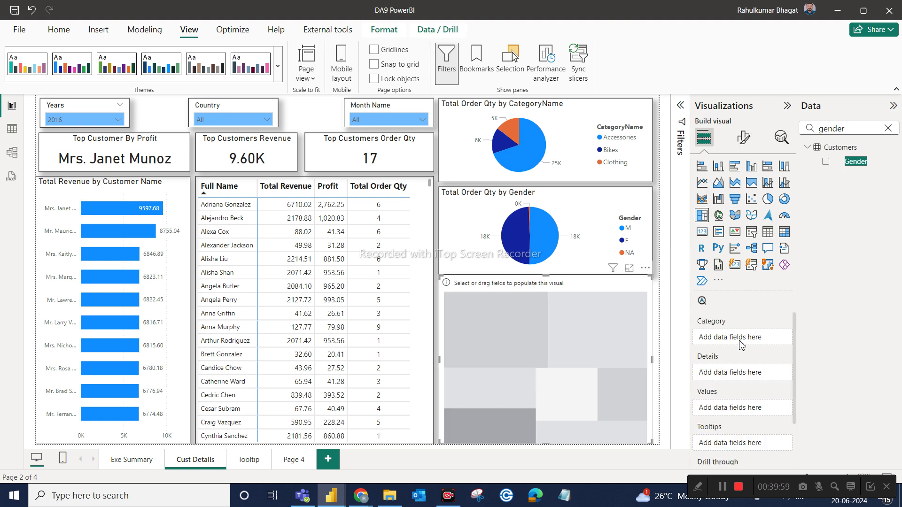
{"action": "double_click", "coordinate": [854, 132]}
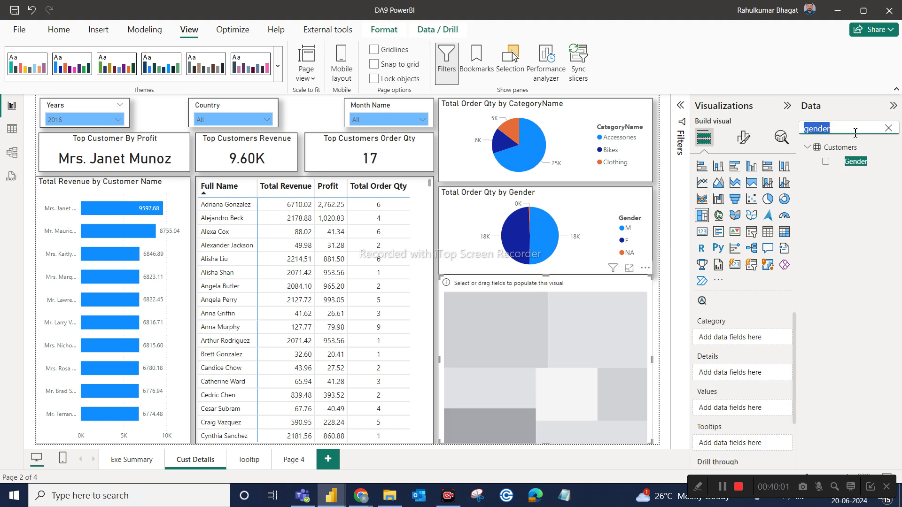
{"action": "type", "text": "age"}
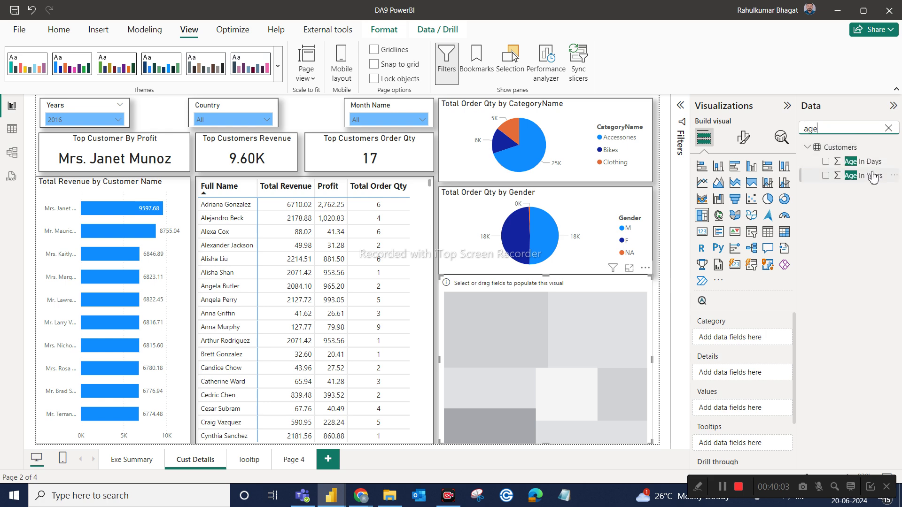
{"action": "left_click_drag", "start_coordinate": [871, 175], "coordinate": [773, 338]}
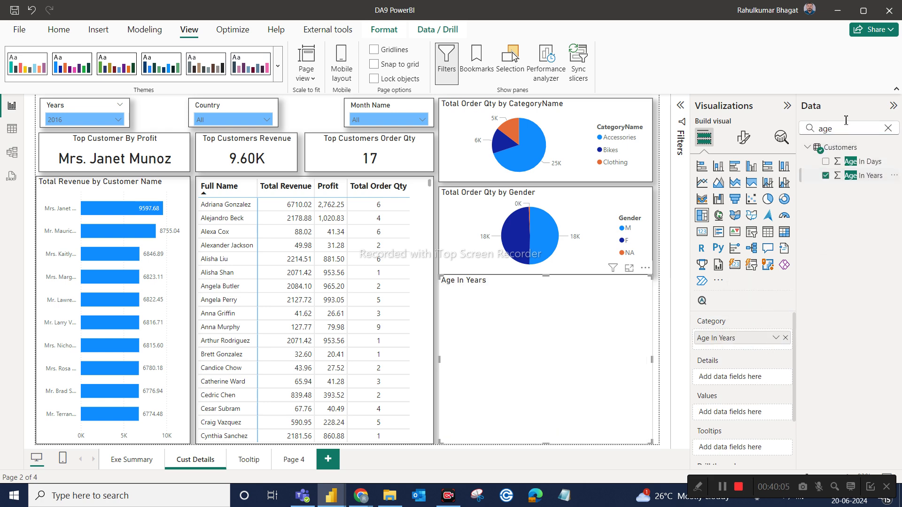
Find the order measures and add Total Order Qty as the treemap's values
{"action": "double_click", "coordinate": [837, 133]}
{"action": "type", "text": "order"}
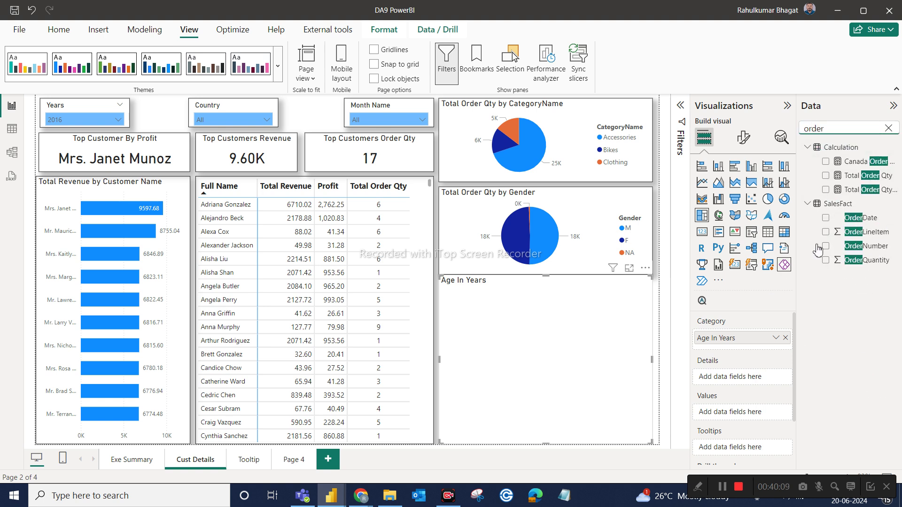
{"action": "left_click_drag", "start_coordinate": [863, 189], "coordinate": [751, 413]}
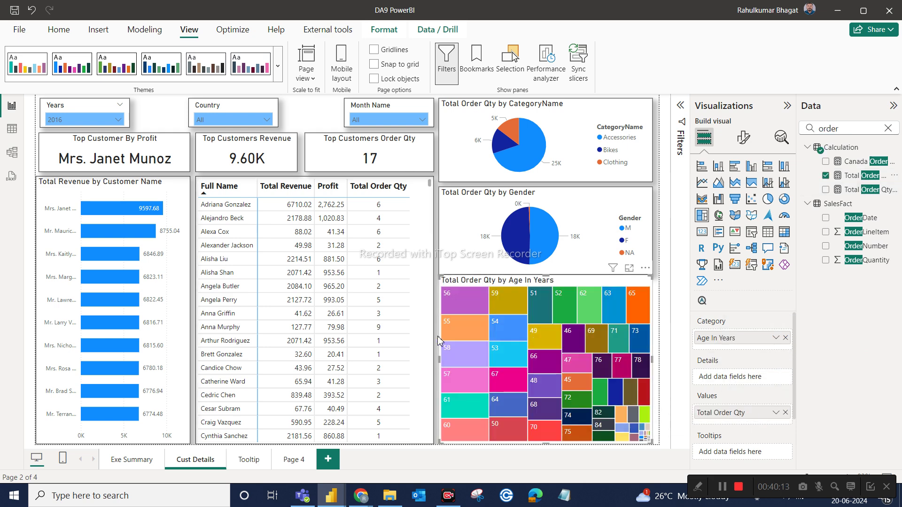
{"action": "mouse_move", "coordinate": [460, 299]}
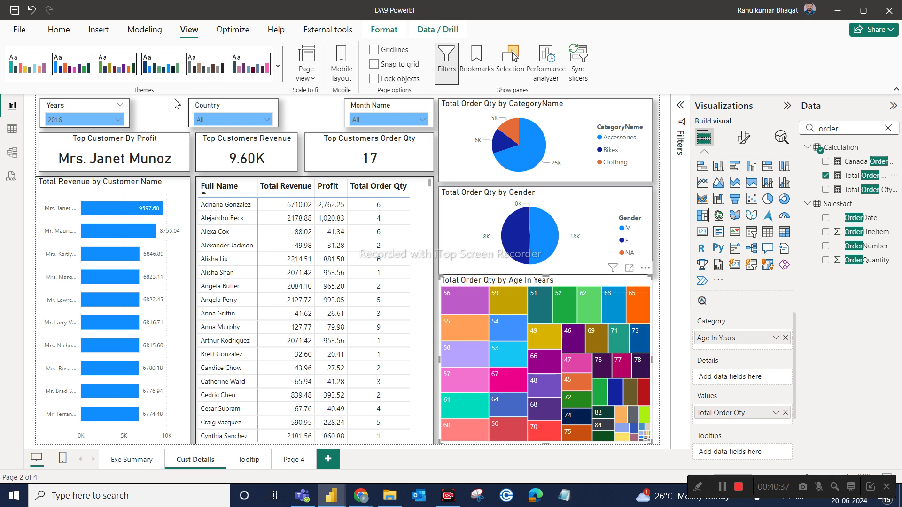
Move the Country and Month Name slicers beside the Years slicer, leaving space for another slicer at the end of the row
{"action": "left_click", "coordinate": [99, 111]}
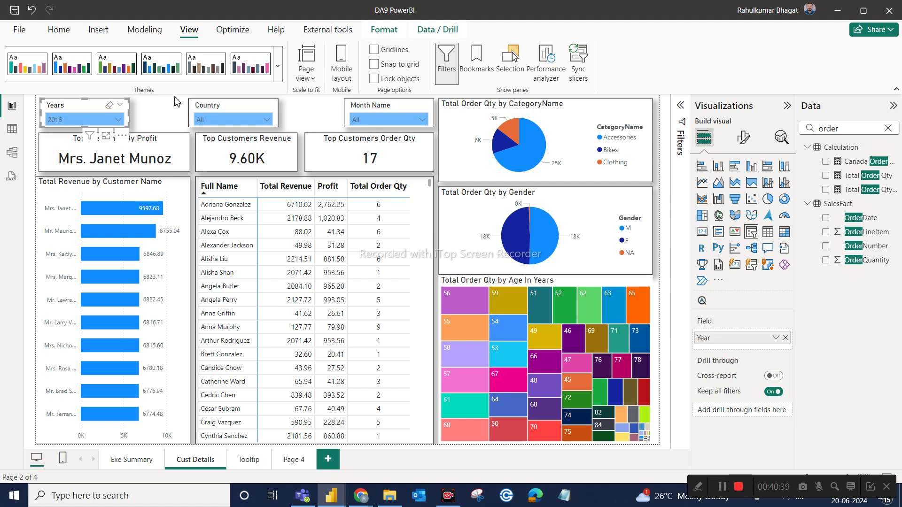
{"action": "left_click", "coordinate": [201, 109]}
{"action": "left_click_drag", "start_coordinate": [197, 107], "coordinate": [148, 106]}
{"action": "left_click", "coordinate": [394, 109]}
{"action": "left_click_drag", "start_coordinate": [380, 109], "coordinate": [284, 109]}
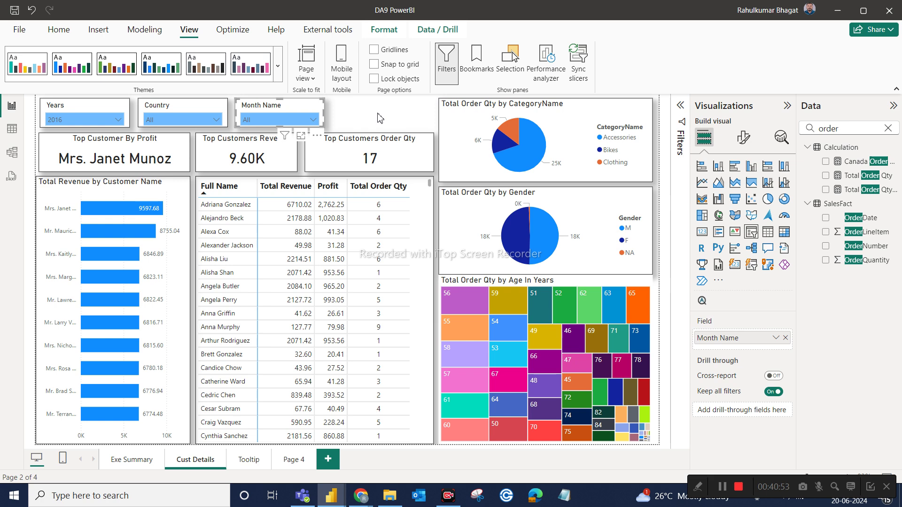
Duplicate the Month Name slicer and place the copy above the Top Customers Order Qty card, in line with the customer table's outer edge
{"action": "key", "text": "ctrl+c"}
{"action": "key", "text": "ctrl+v"}
{"action": "left_click_drag", "start_coordinate": [286, 114], "coordinate": [392, 115]}
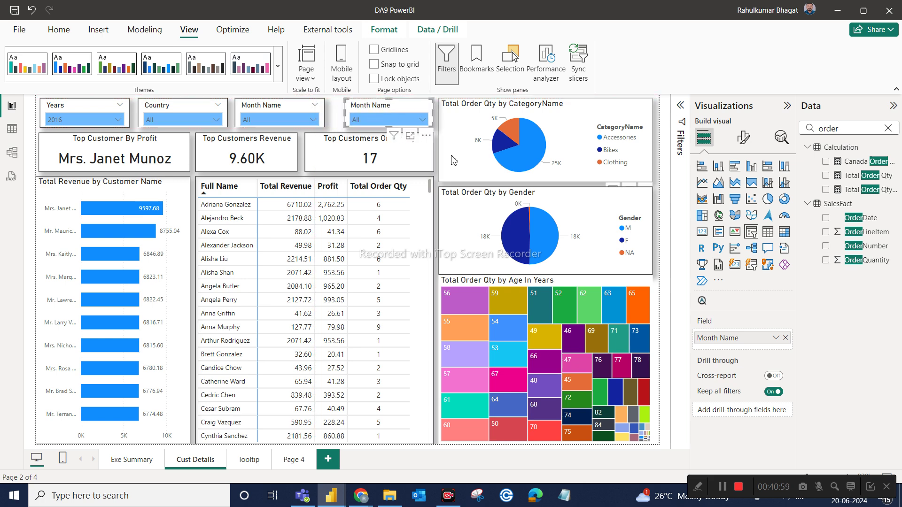
Clear the field search and replace Month Name with EducationLevel from the Customers table in the duplicated slicer
{"action": "left_click", "coordinate": [888, 129]}
{"action": "left_click", "coordinate": [888, 129]}
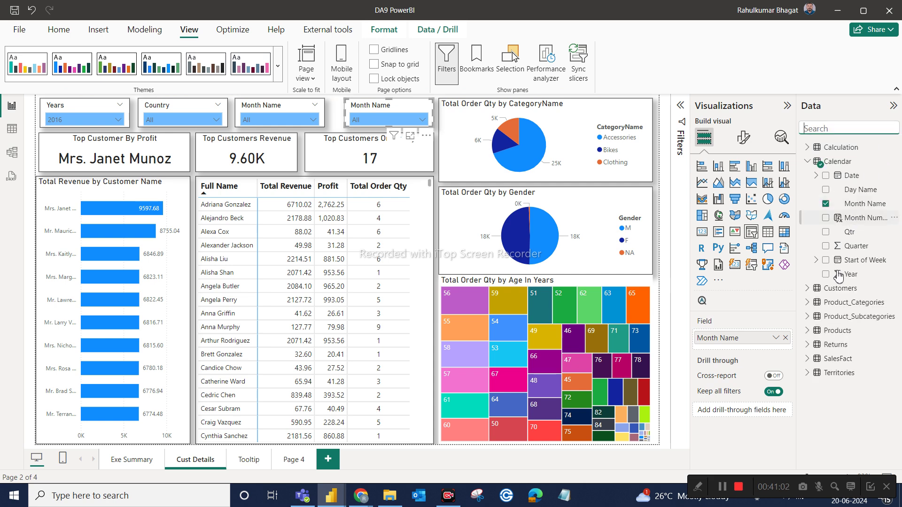
{"action": "left_click", "coordinate": [807, 148]}
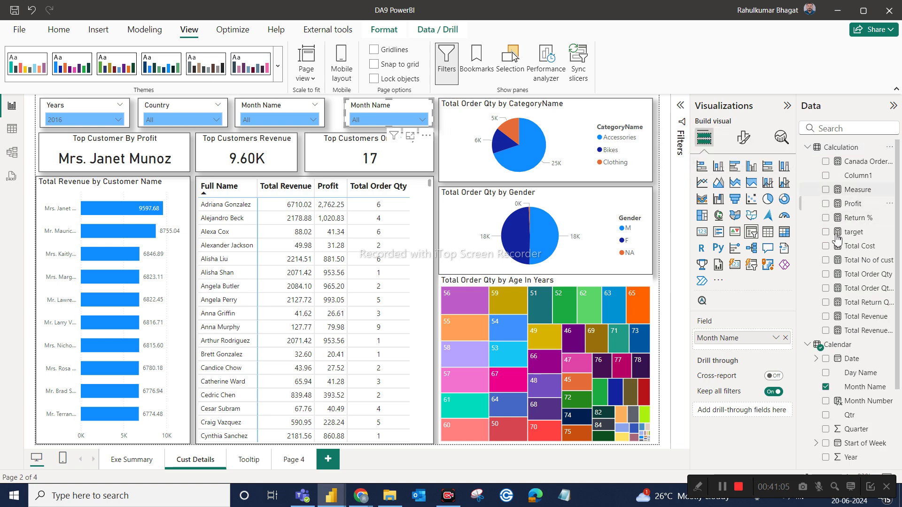
{"action": "left_click", "coordinate": [807, 147]}
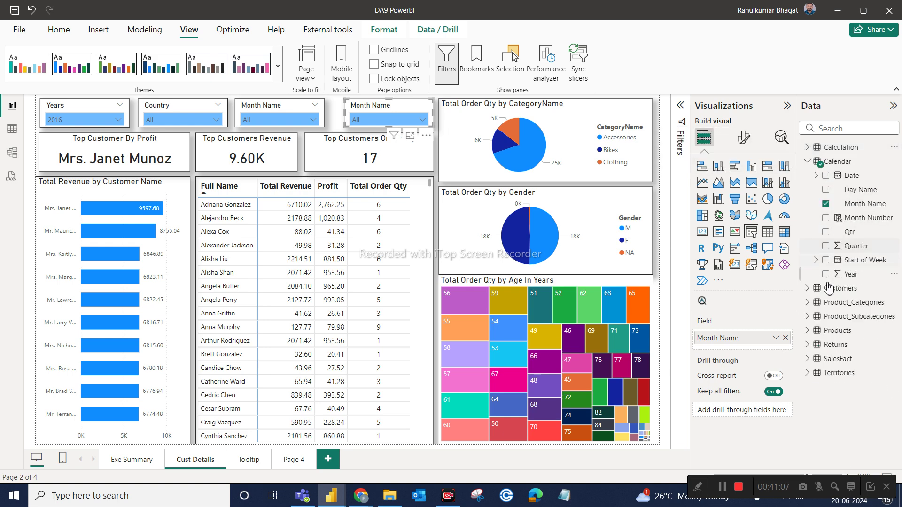
{"action": "left_click", "coordinate": [807, 289]}
{"action": "scroll", "coordinate": [846, 376], "scroll_direction": "down", "scroll_amount": 3}
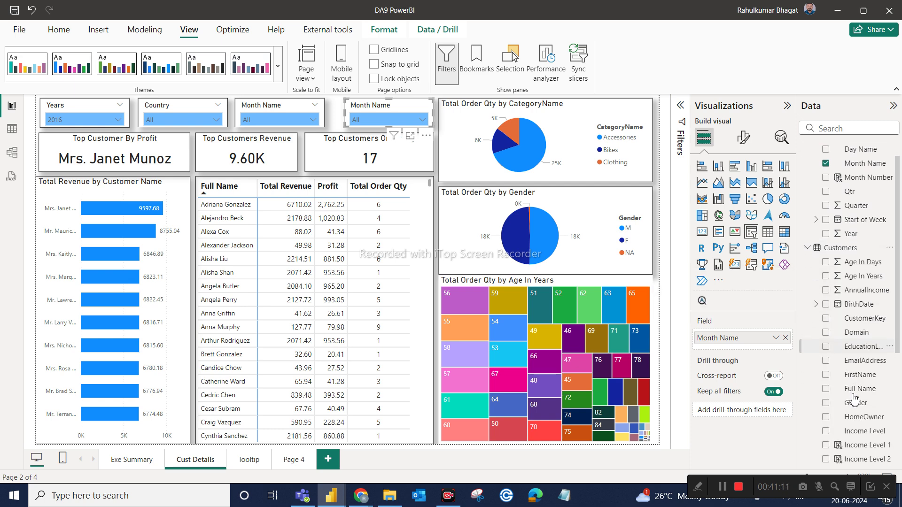
{"action": "scroll", "coordinate": [853, 399], "scroll_direction": "down", "scroll_amount": 4}
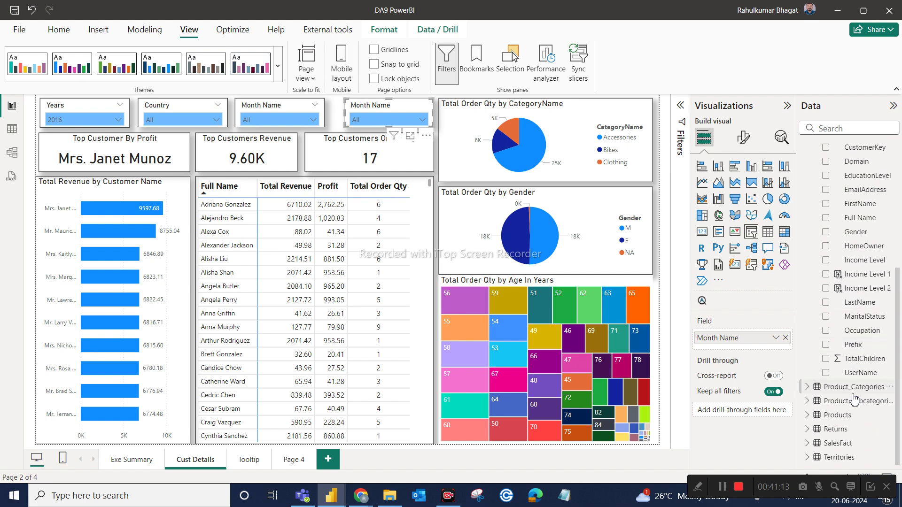
{"action": "scroll", "coordinate": [854, 399], "scroll_direction": "up", "scroll_amount": 1}
{"action": "scroll", "coordinate": [854, 398], "scroll_direction": "up", "scroll_amount": 1}
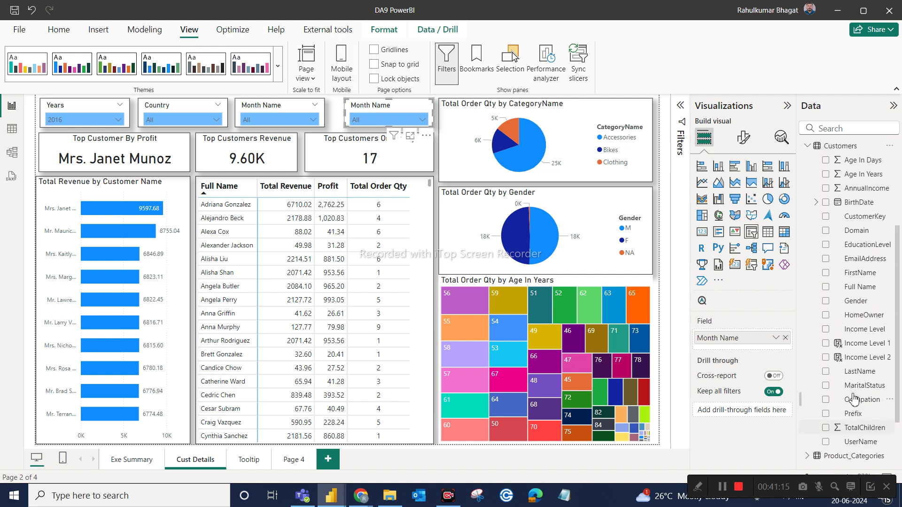
{"action": "scroll", "coordinate": [854, 399], "scroll_direction": "down", "scroll_amount": 3}
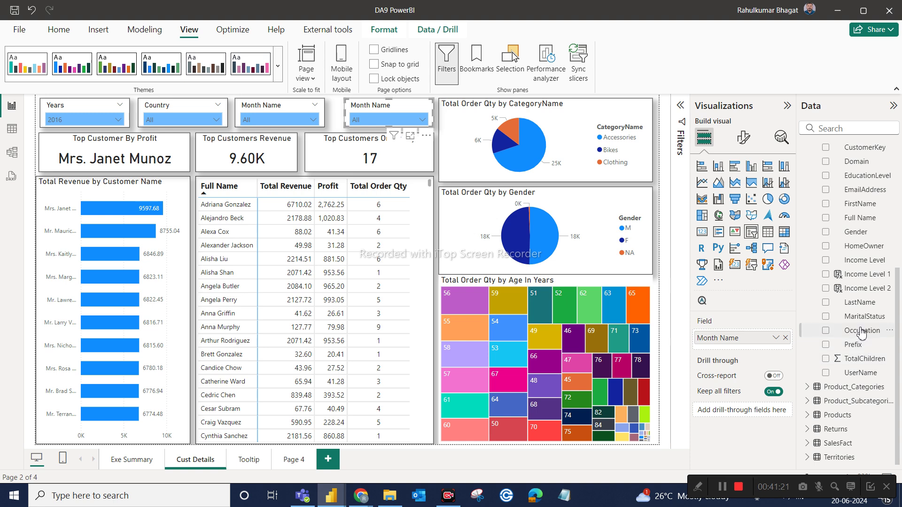
{"action": "scroll", "coordinate": [862, 310], "scroll_direction": "up", "scroll_amount": 1}
{"action": "scroll", "coordinate": [861, 310], "scroll_direction": "up", "scroll_amount": 2}
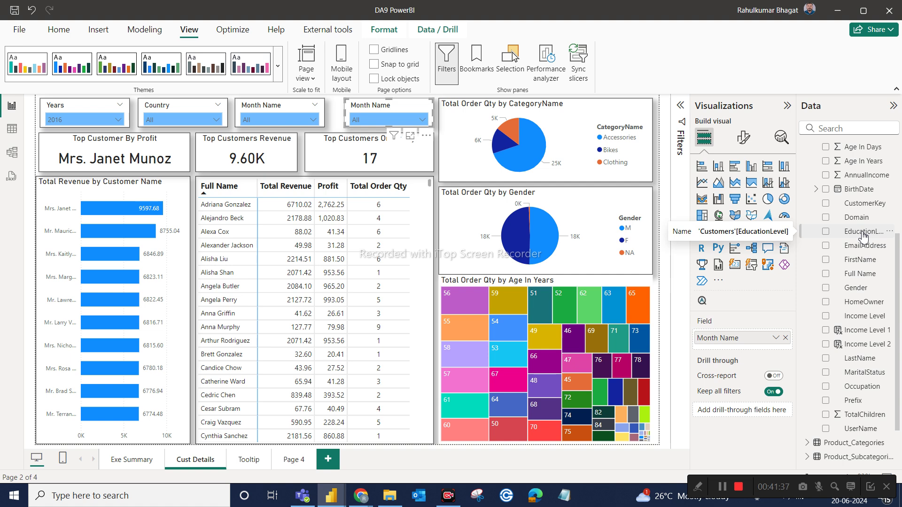
{"action": "left_click_drag", "start_coordinate": [863, 235], "coordinate": [748, 348]}
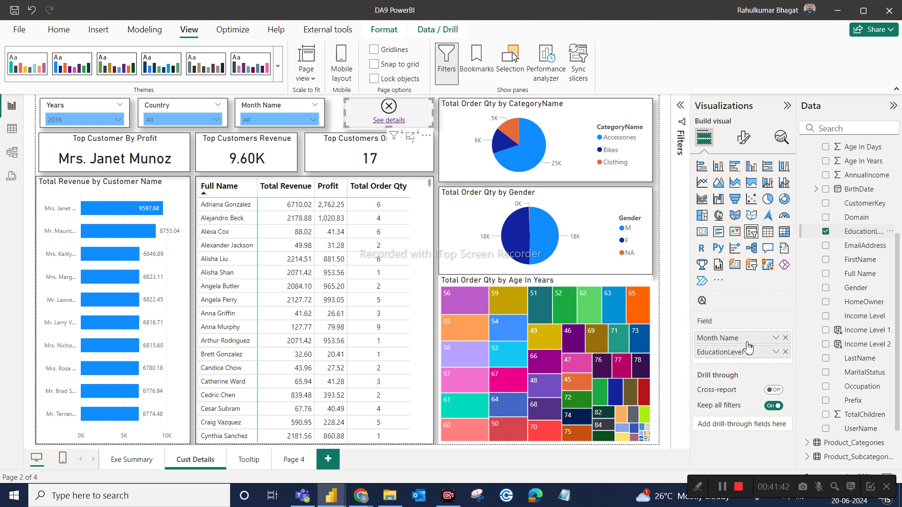
{"action": "left_click", "coordinate": [784, 337]}
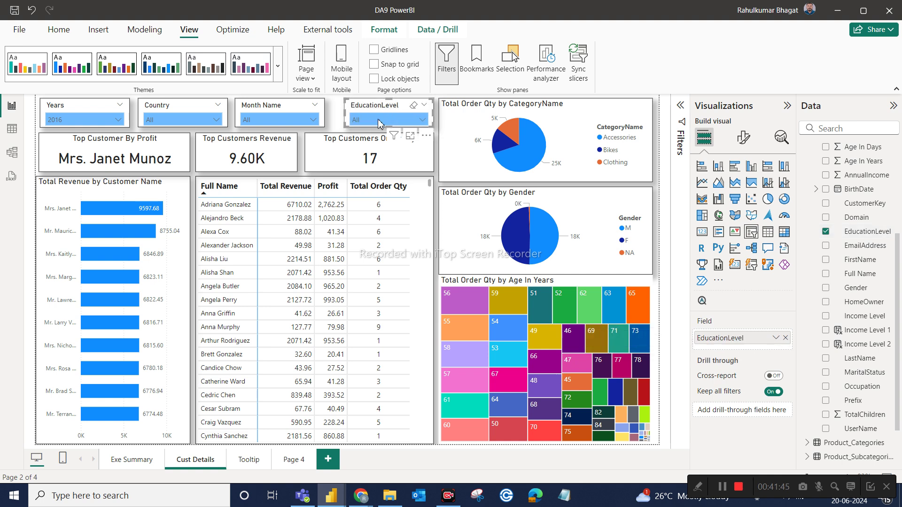
Test the EducationLevel slicer with Graduate Degree, High School, Partial College and Partial High School, and clear the selection
{"action": "left_click", "coordinate": [422, 120]}
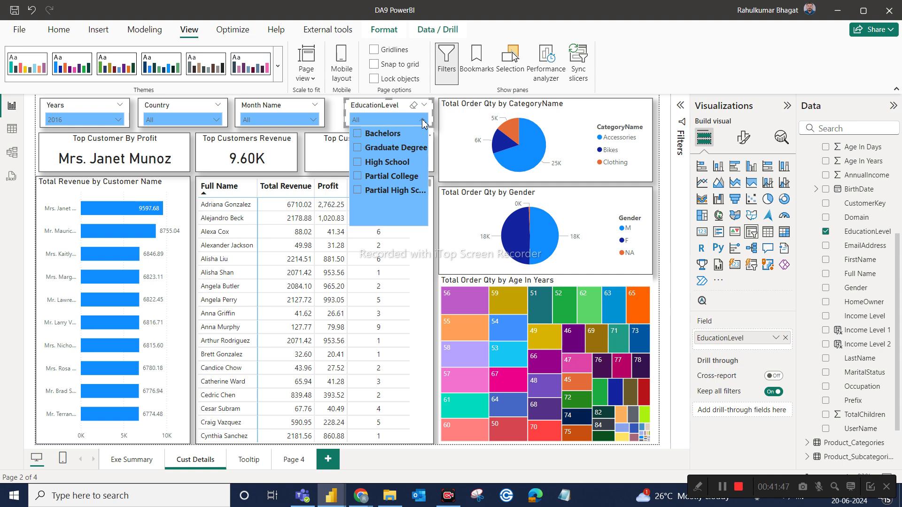
{"action": "left_click", "coordinate": [390, 148]}
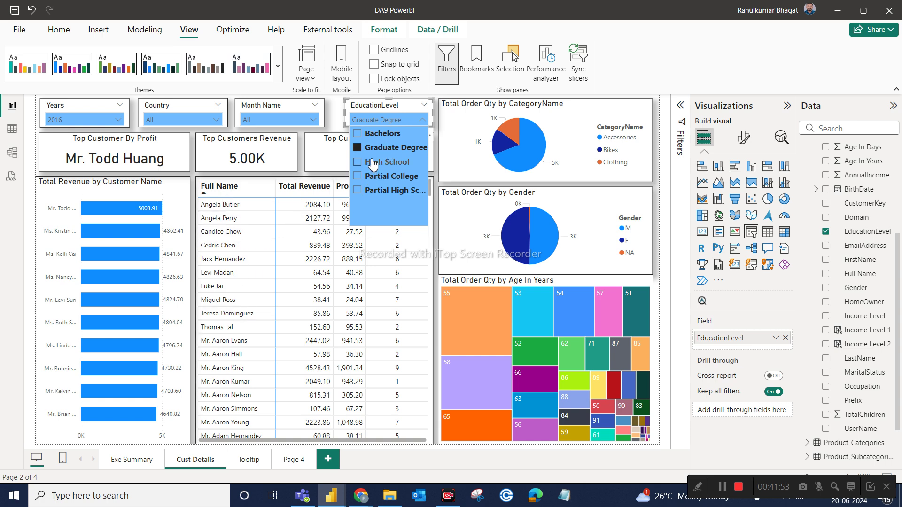
{"action": "left_click", "coordinate": [373, 163]}
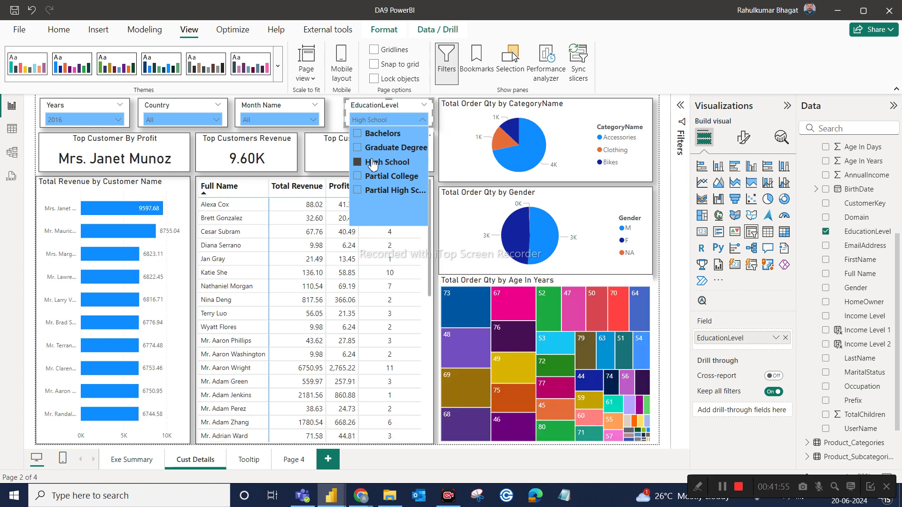
{"action": "left_click", "coordinate": [376, 177]}
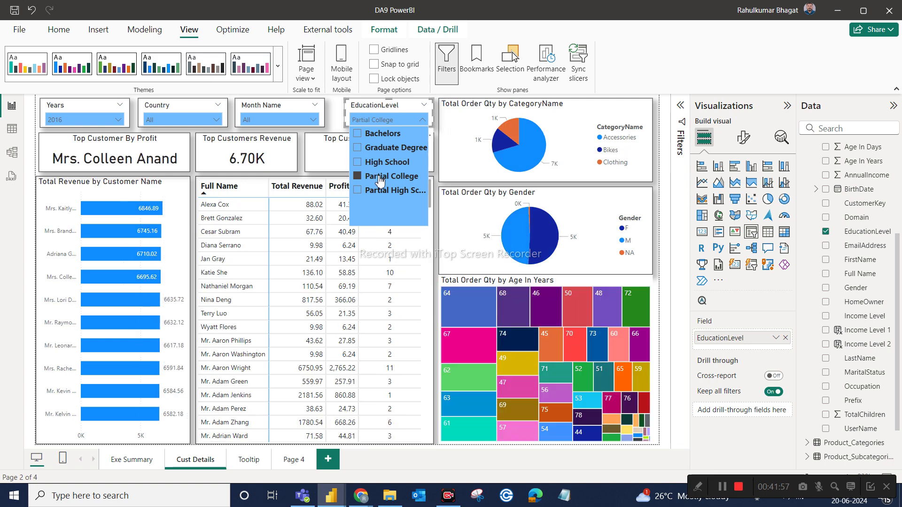
{"action": "left_click", "coordinate": [390, 194]}
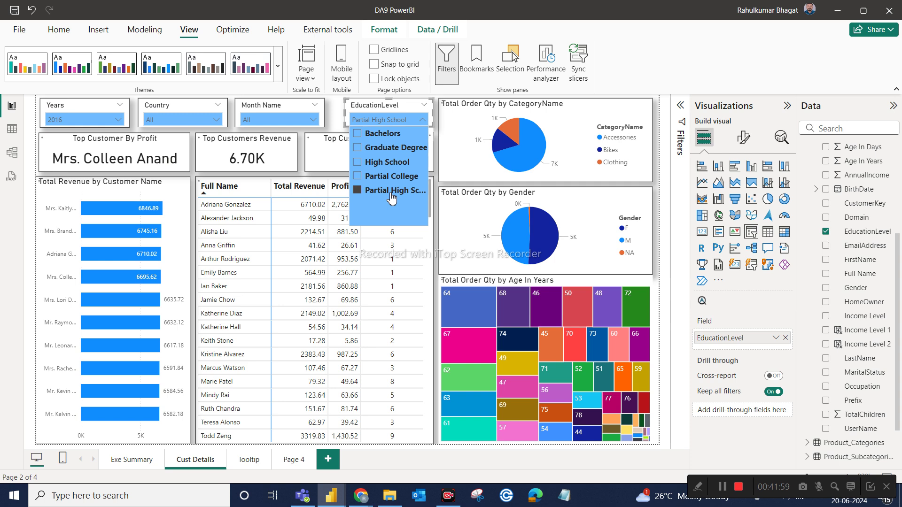
{"action": "left_click", "coordinate": [391, 194]}
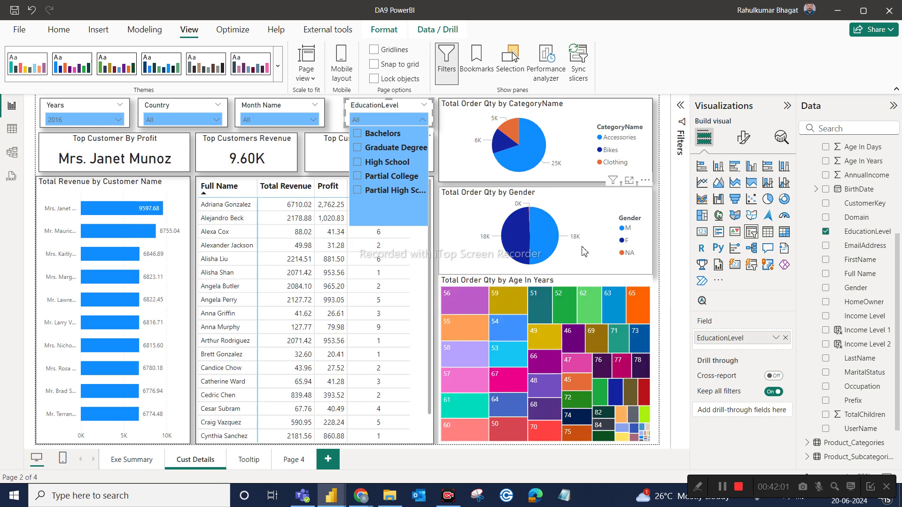
{"action": "left_click", "coordinate": [675, 275]}
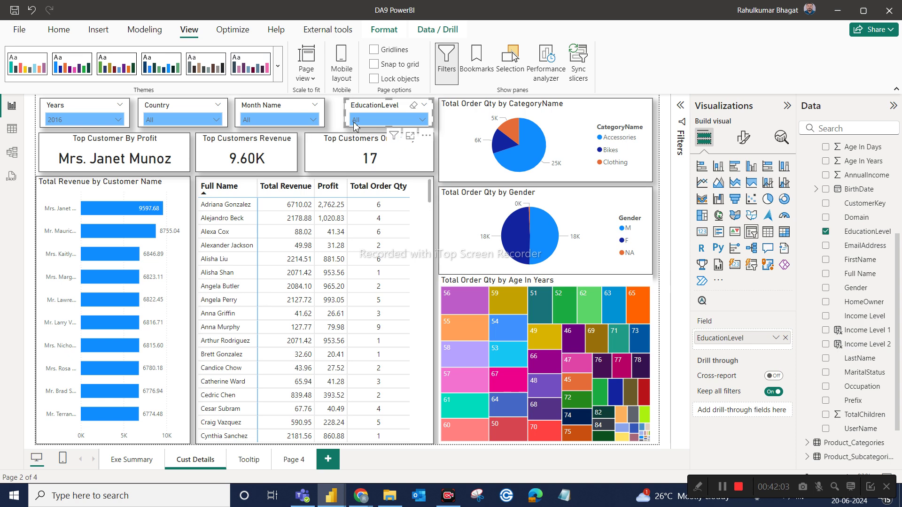
Select the Years, Country, Month Name and EducationLevel slicers together and distribute them horizontally
{"action": "left_click", "coordinate": [281, 109]}
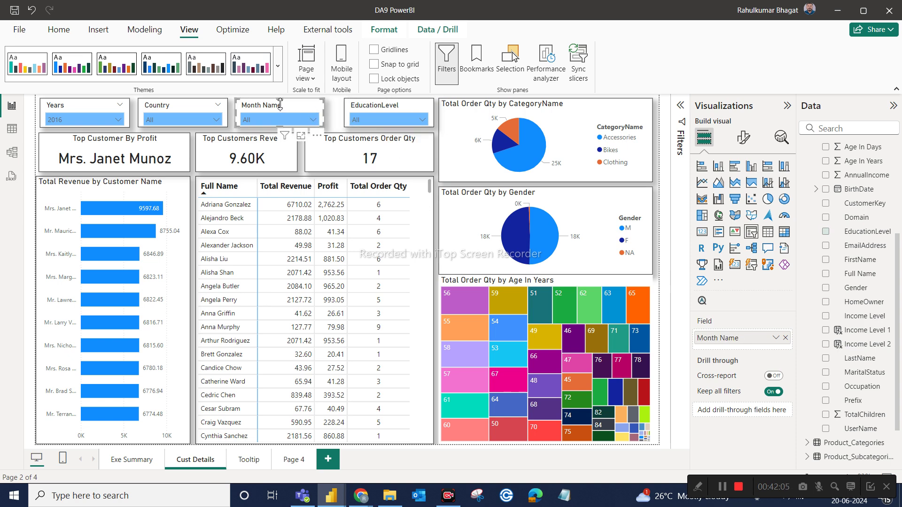
{"action": "left_click", "coordinate": [186, 104], "text": "ctrl"}
{"action": "left_click", "coordinate": [108, 105], "text": "ctrl"}
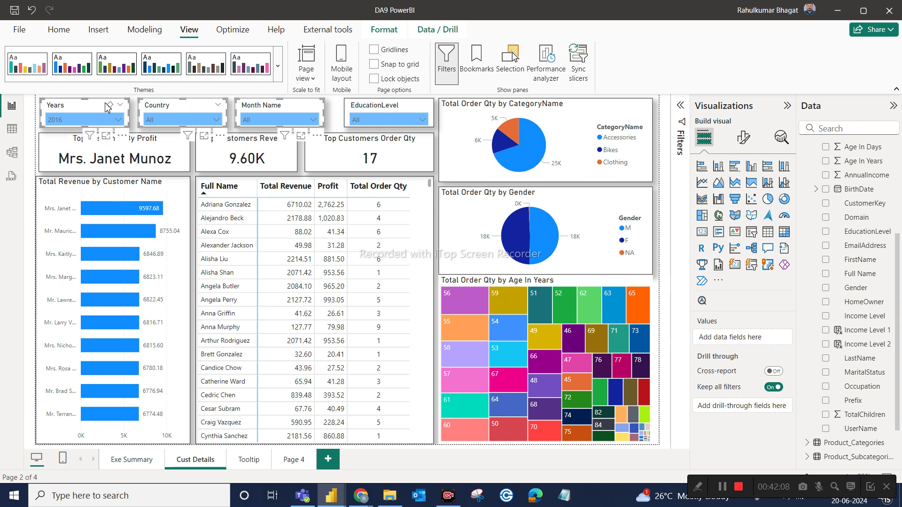
{"action": "left_click", "coordinate": [358, 109], "text": "ctrl"}
{"action": "right_click", "coordinate": [358, 109]}
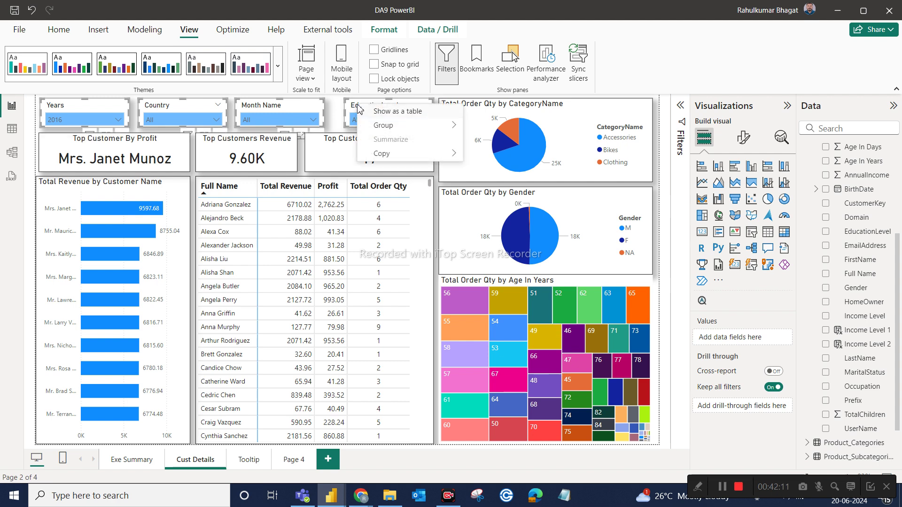
{"action": "left_click", "coordinate": [234, 30]}
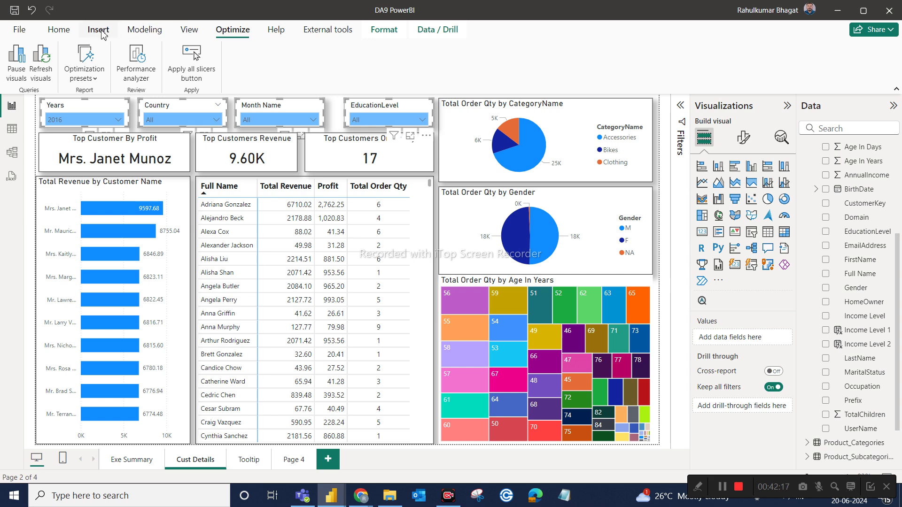
{"action": "left_click", "coordinate": [193, 32]}
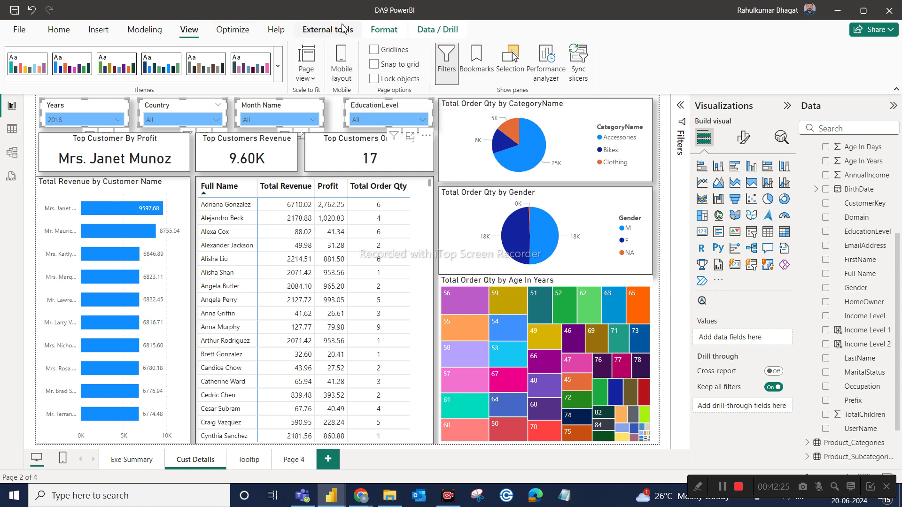
{"action": "left_click", "coordinate": [376, 33]}
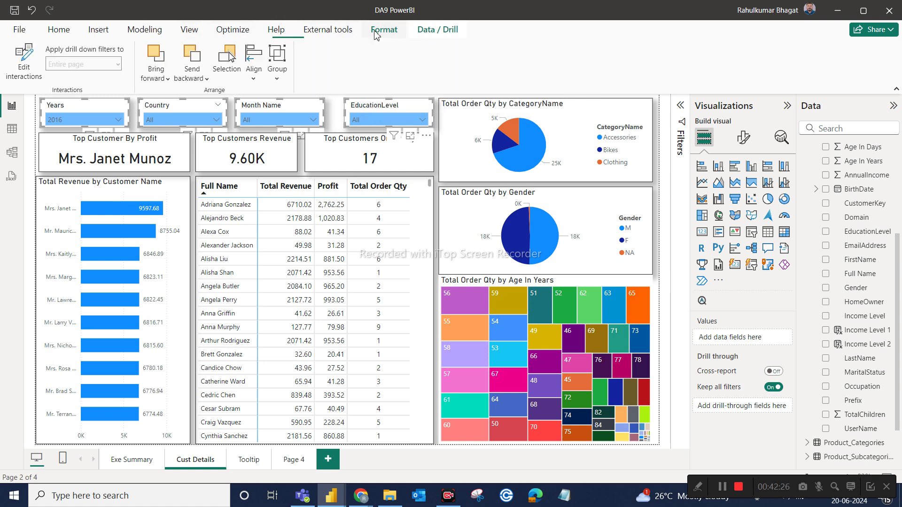
{"action": "left_click", "coordinate": [254, 66]}
{"action": "left_click", "coordinate": [285, 219]}
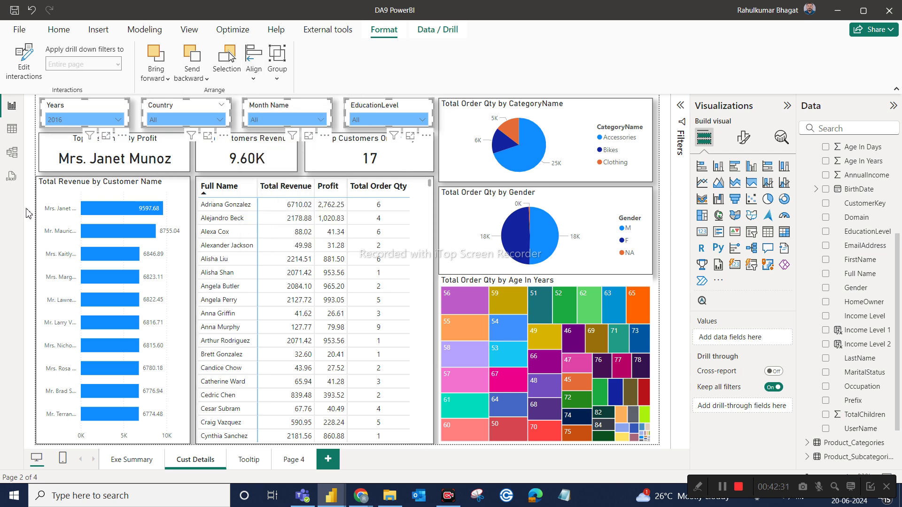
{"action": "left_click", "coordinate": [581, 192]}
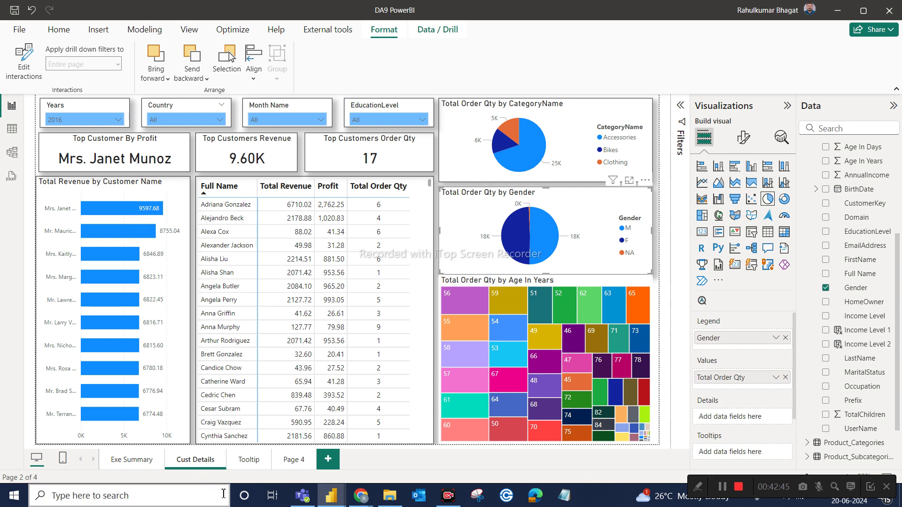
Switch to the Google Meet call in Chrome and open its participants list
{"action": "mouse_move", "coordinate": [360, 497]}
{"action": "left_click", "coordinate": [306, 443]}
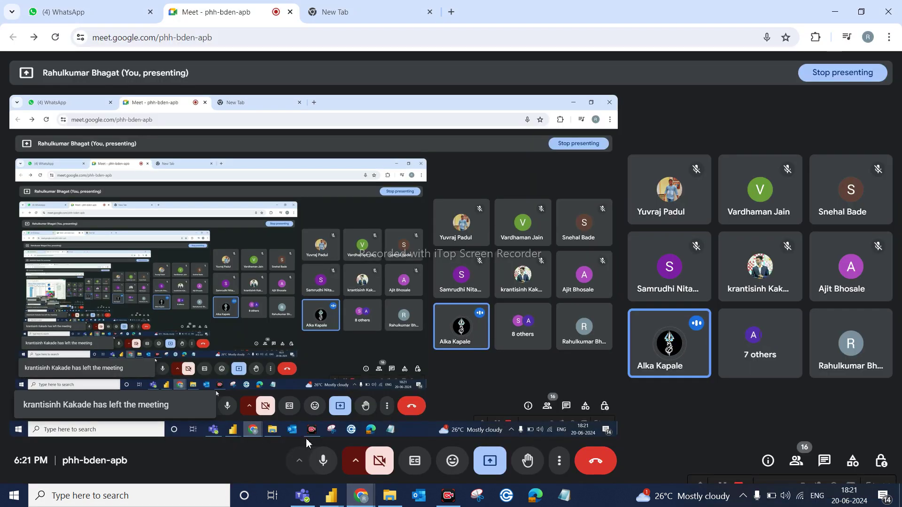
{"action": "left_click", "coordinate": [802, 465]}
Scroll to the participant names and capture that part of the list with Snipping Tool
{"action": "scroll", "coordinate": [791, 318], "scroll_direction": "down", "scroll_amount": 3}
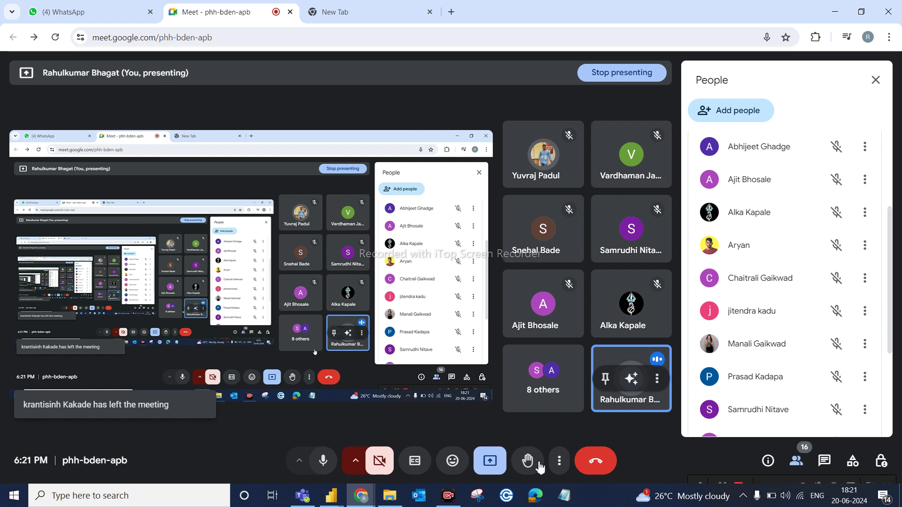
{"action": "left_click", "coordinate": [478, 495]}
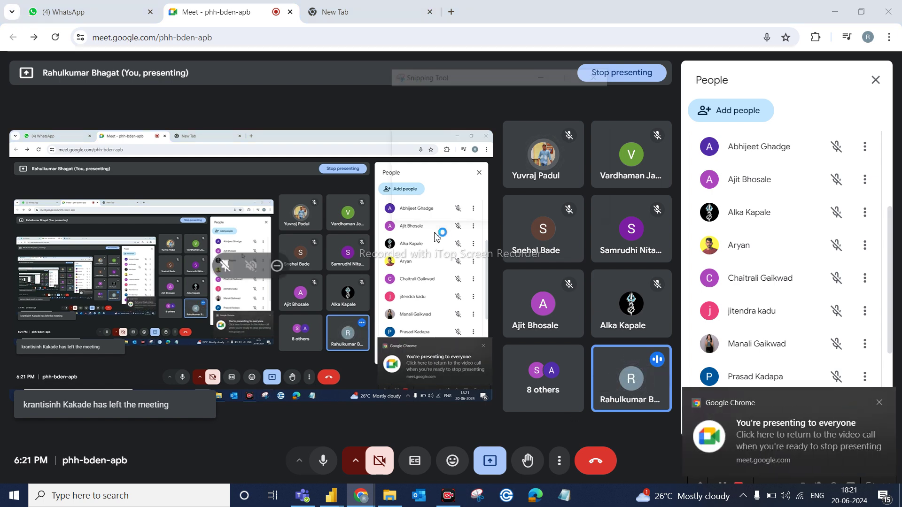
{"action": "left_click", "coordinate": [404, 95]}
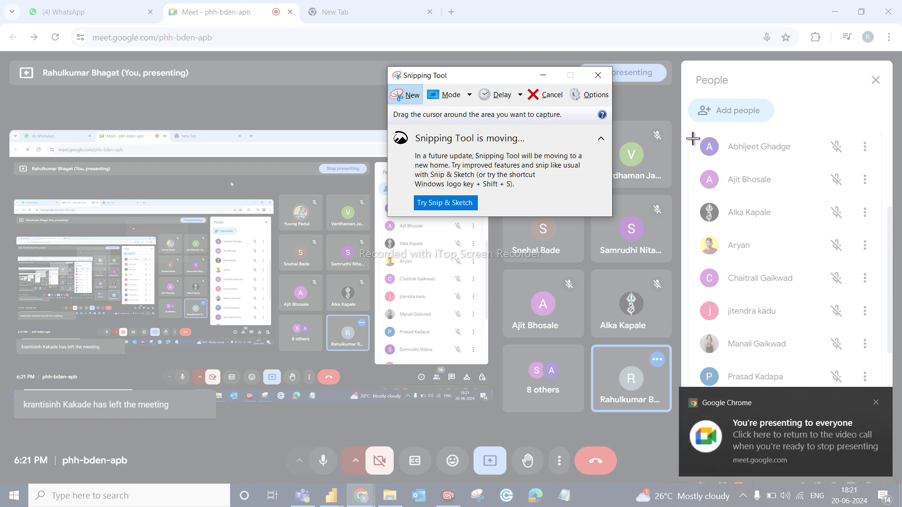
{"action": "left_click_drag", "start_coordinate": [692, 137], "coordinate": [892, 437]}
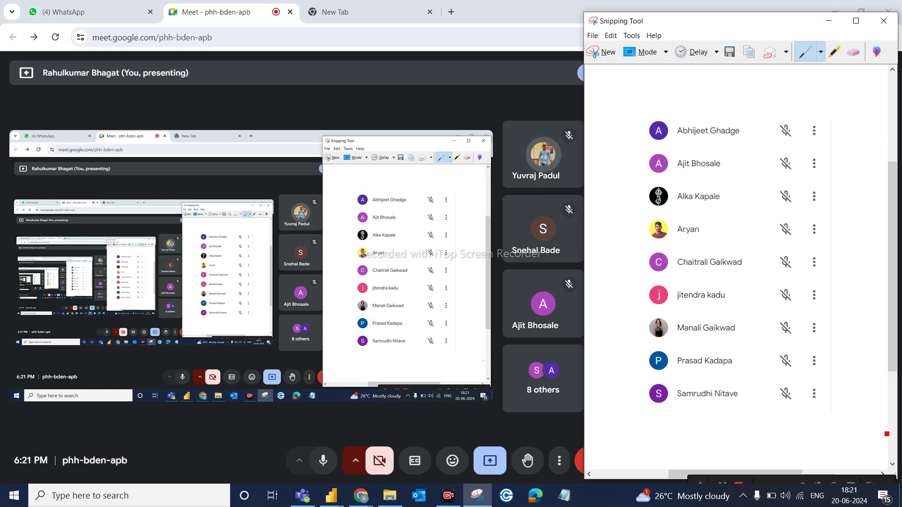
Search Windows for Paint and open it
{"action": "left_click", "coordinate": [226, 498]}
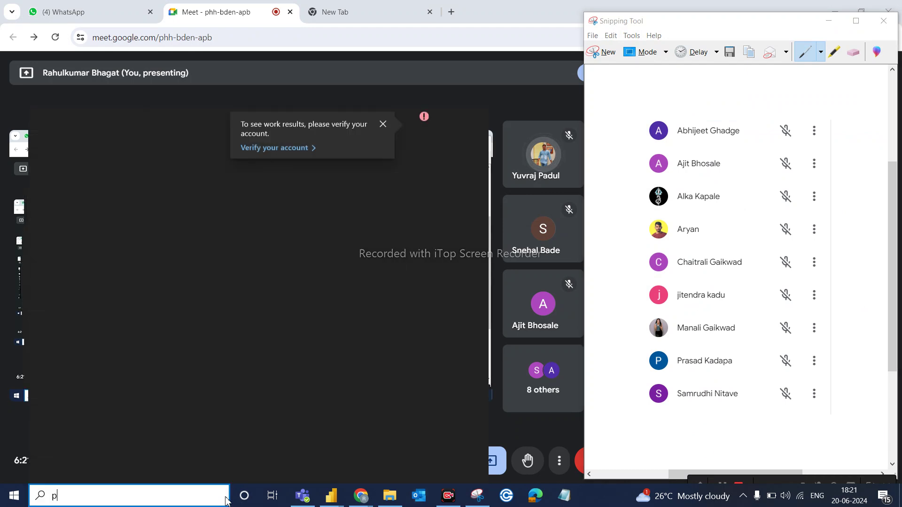
{"action": "type", "text": "paint"}
{"action": "left_click", "coordinate": [156, 196]}
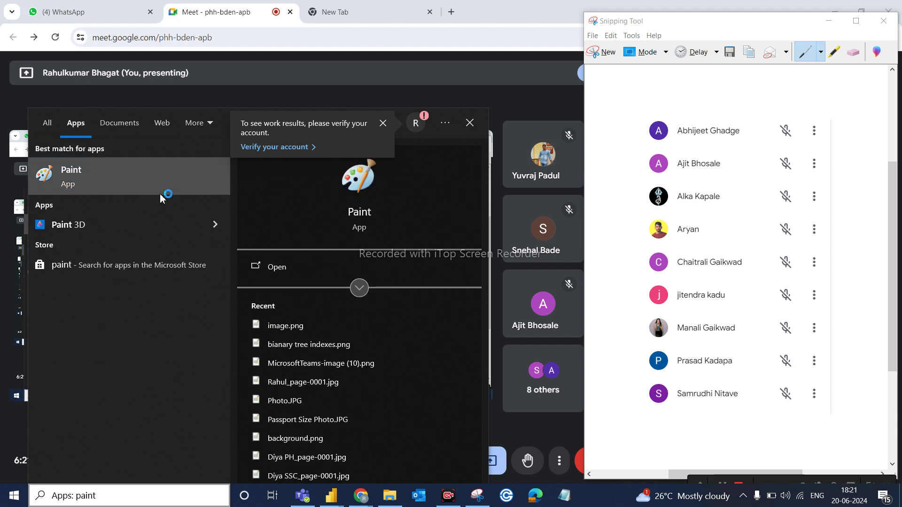
Paste the captured participant names into the blank Paint canvas and minimize Paint
{"action": "key", "text": "ctrl+v"}
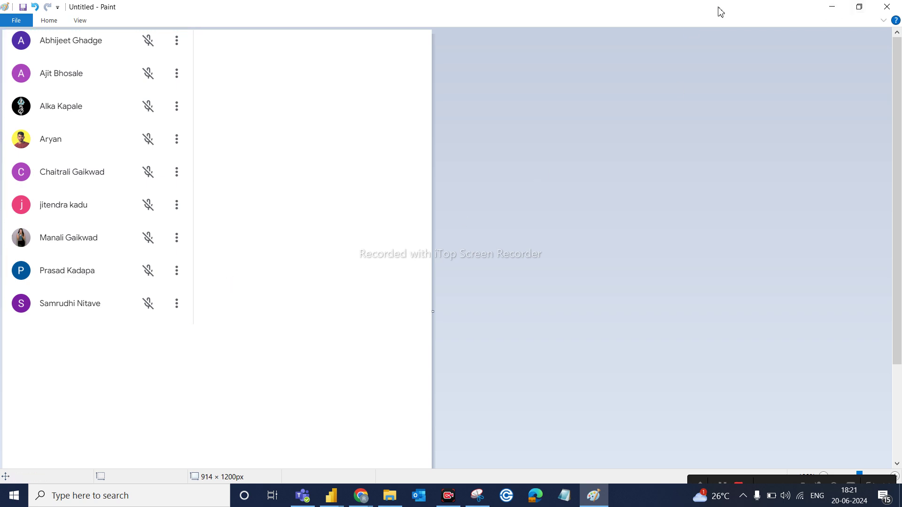
{"action": "left_click", "coordinate": [841, 8]}
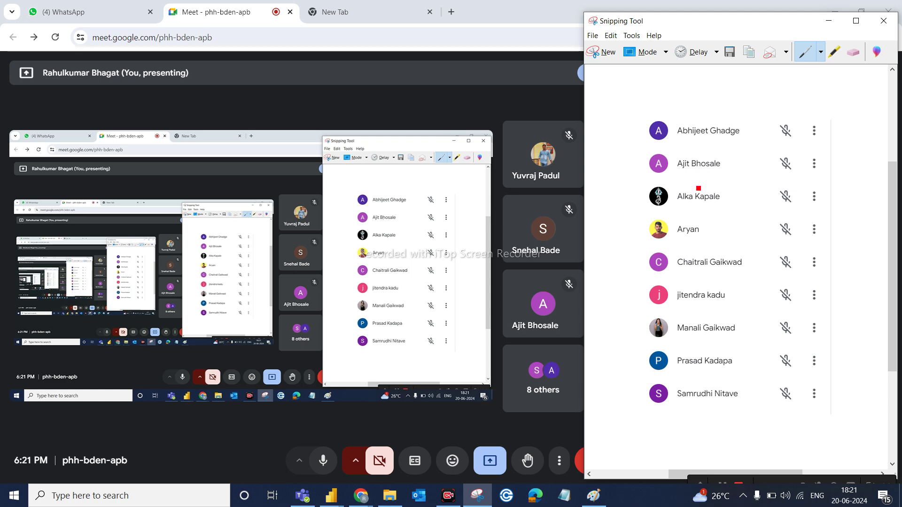
{"action": "left_click", "coordinate": [302, 496]}
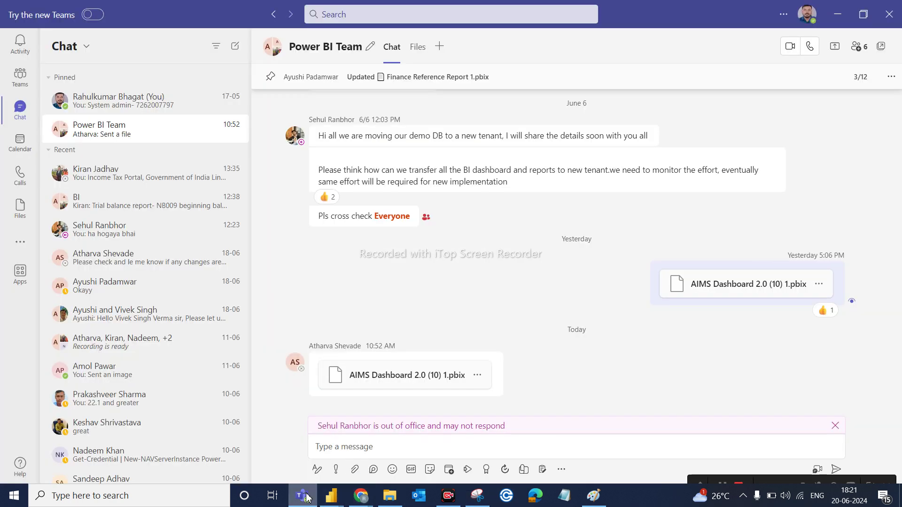
{"action": "left_click", "coordinate": [304, 497]}
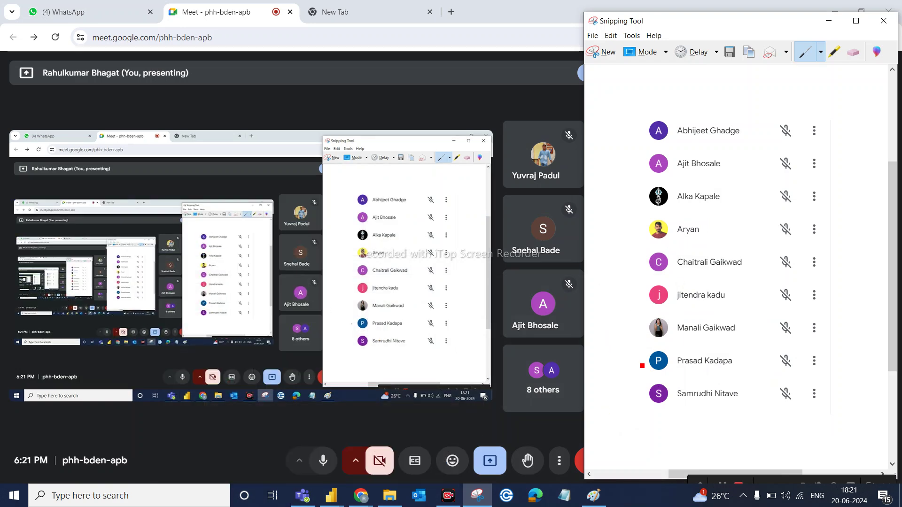
Scroll the Meet participants list to its end and capture the remaining names with Snipping Tool
{"action": "left_click", "coordinate": [828, 24]}
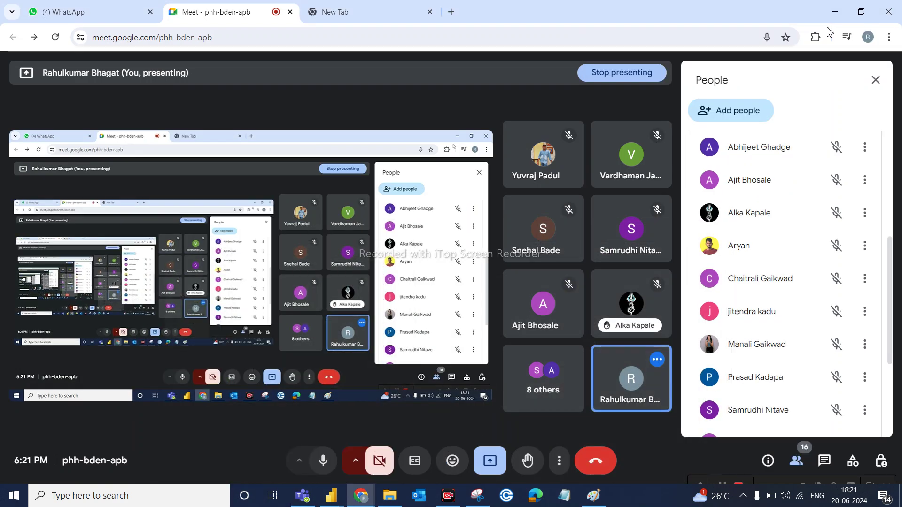
{"action": "scroll", "coordinate": [761, 310], "scroll_direction": "down", "scroll_amount": 3}
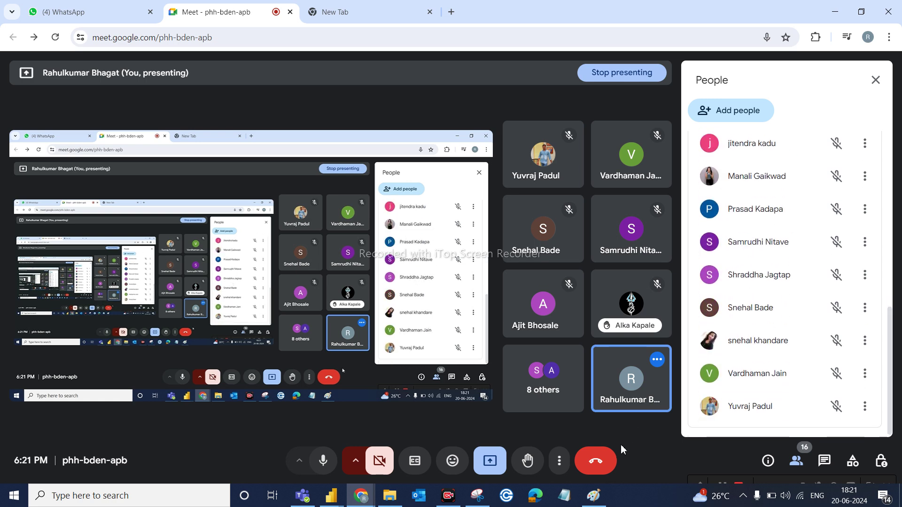
{"action": "left_click", "coordinate": [593, 496]}
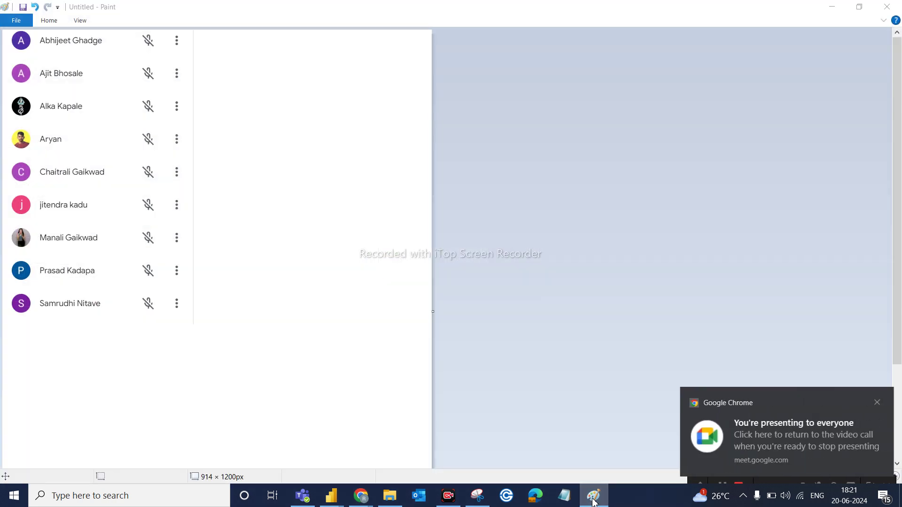
{"action": "left_click", "coordinate": [593, 498]}
{"action": "left_click", "coordinate": [473, 499]}
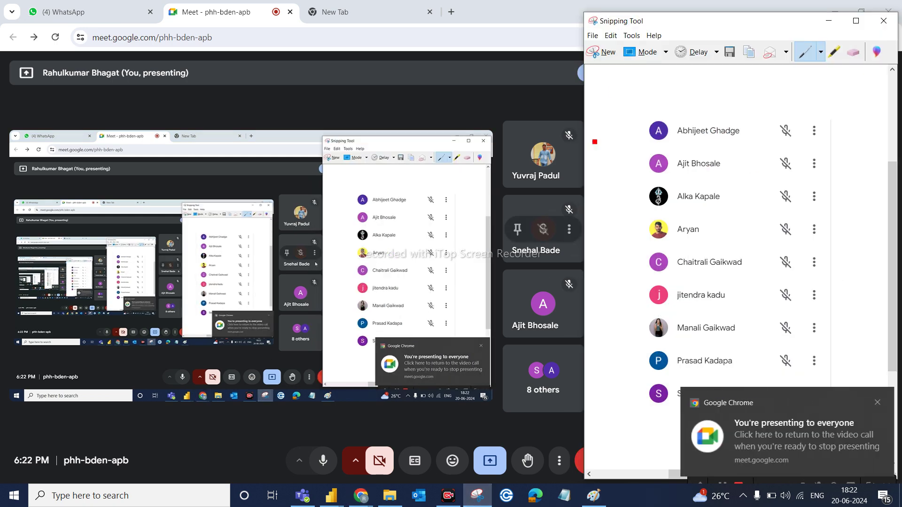
{"action": "left_click", "coordinate": [602, 52]}
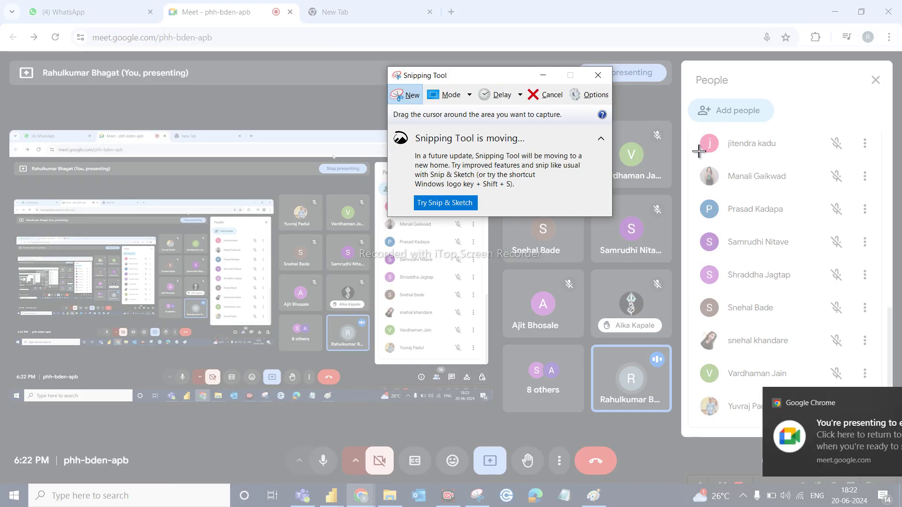
{"action": "left_click_drag", "start_coordinate": [691, 133], "coordinate": [888, 405]}
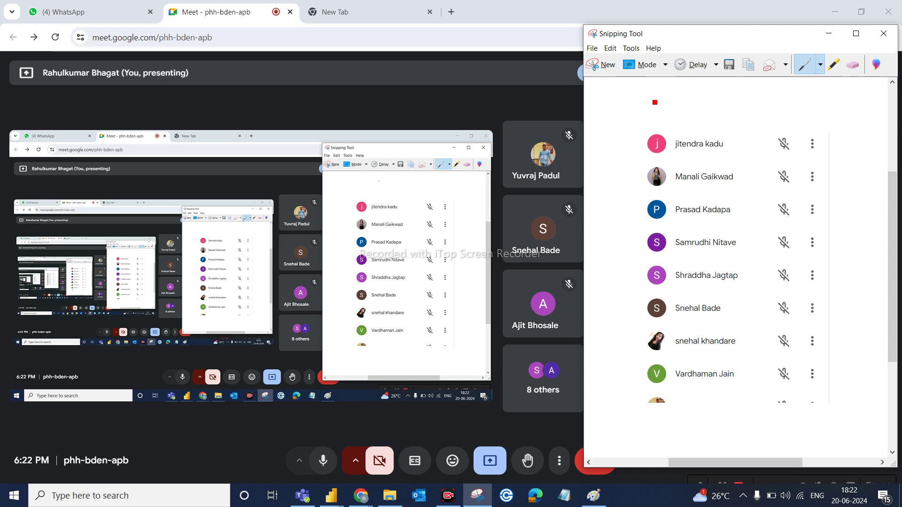
Retake the snip with a larger area that extends below the last participant in the list
{"action": "left_click", "coordinate": [602, 63]}
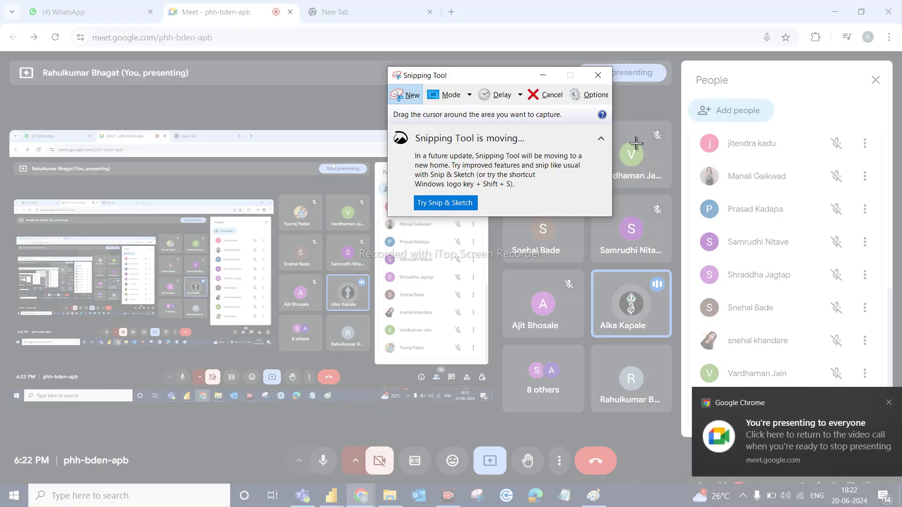
{"action": "left_click_drag", "start_coordinate": [689, 128], "coordinate": [894, 458]}
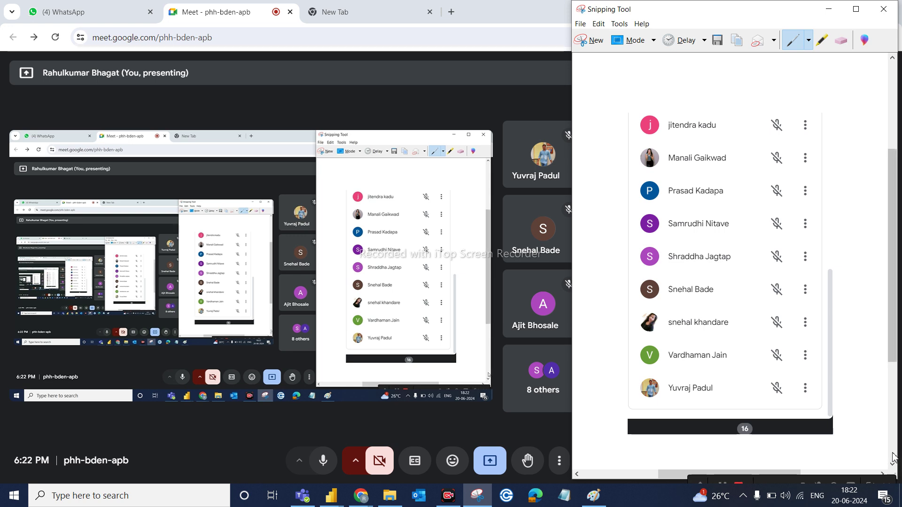
{"action": "left_click", "coordinate": [582, 474]}
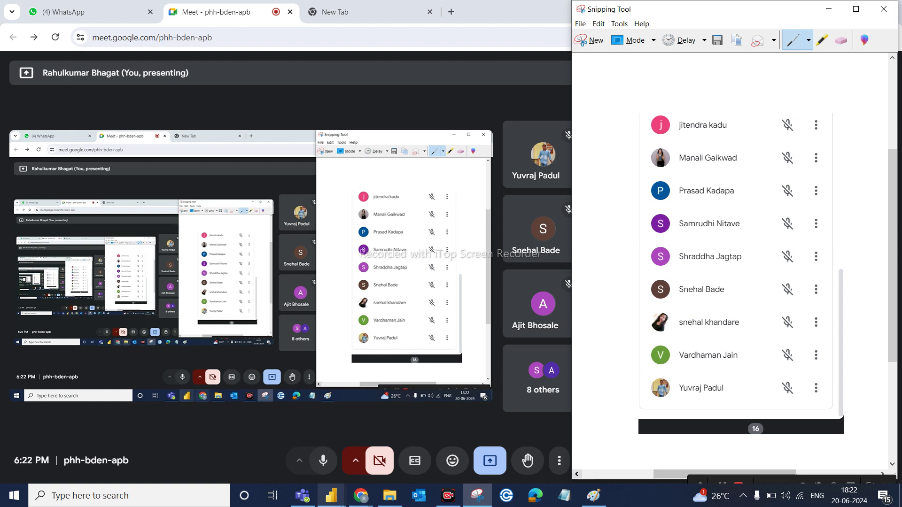
{"action": "mouse_move", "coordinate": [486, 504]}
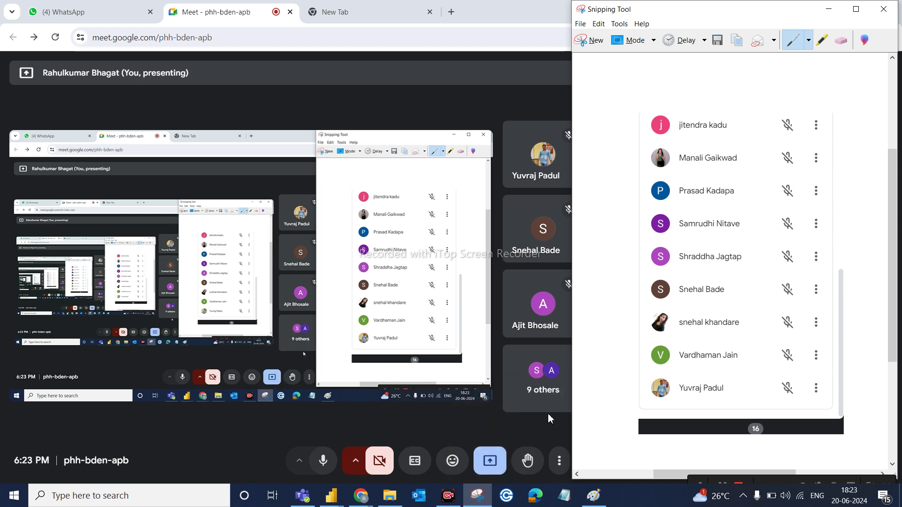
Switch to Paint, paste the second snip and place it beside the first block of names
{"action": "left_click", "coordinate": [594, 499]}
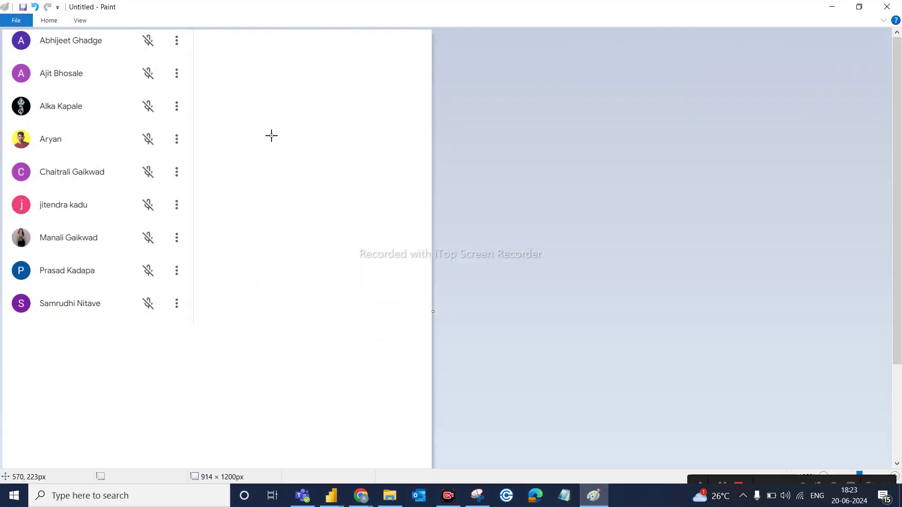
{"action": "key", "text": "ctrl+v"}
{"action": "left_click_drag", "start_coordinate": [145, 128], "coordinate": [350, 129]}
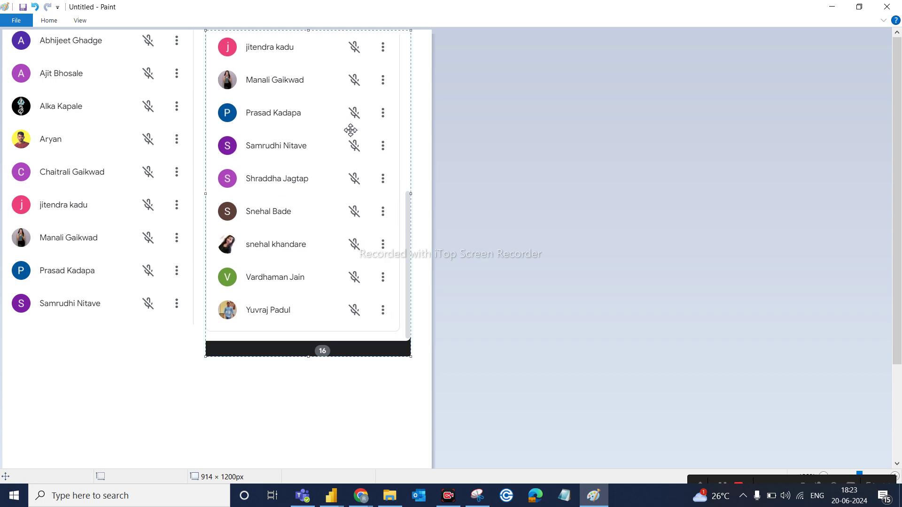
Minimize Paint and Snipping Tool, and switch to the DA9 PowerBI report in Power BI
{"action": "left_click", "coordinate": [837, 11]}
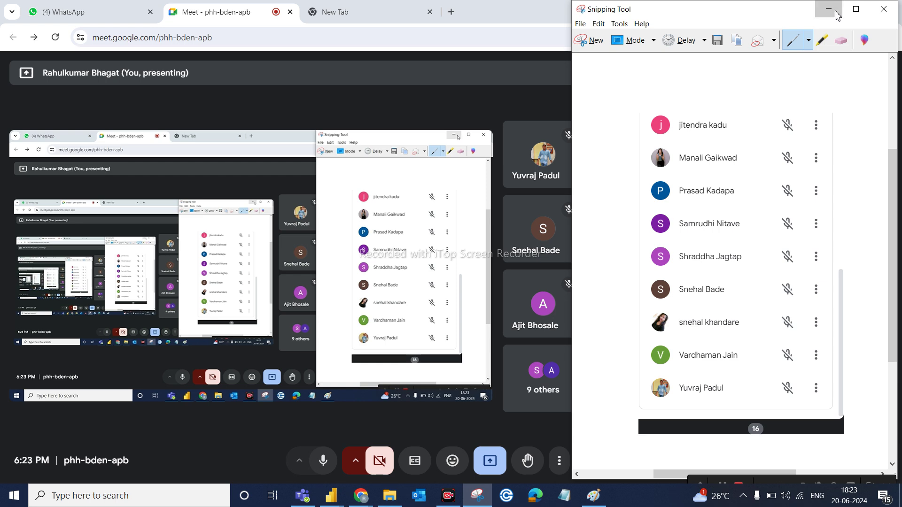
{"action": "left_click", "coordinate": [836, 13]}
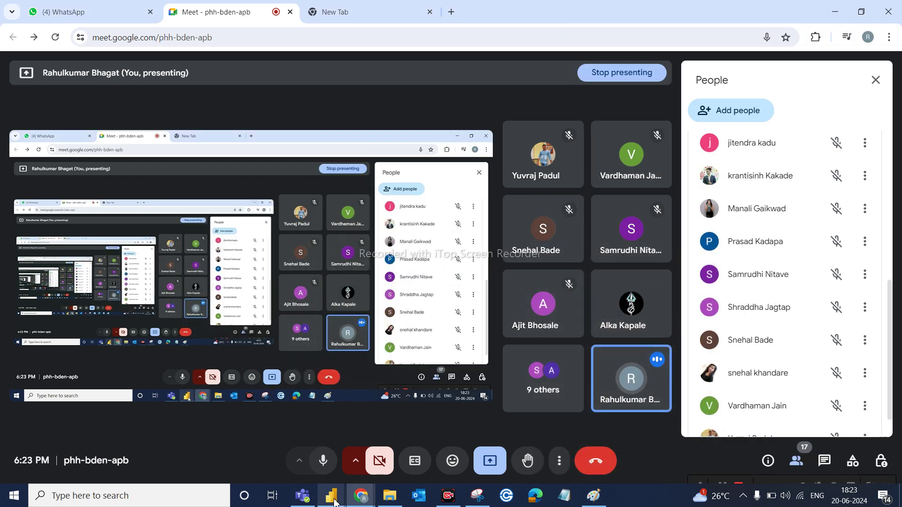
{"action": "mouse_move", "coordinate": [334, 502]}
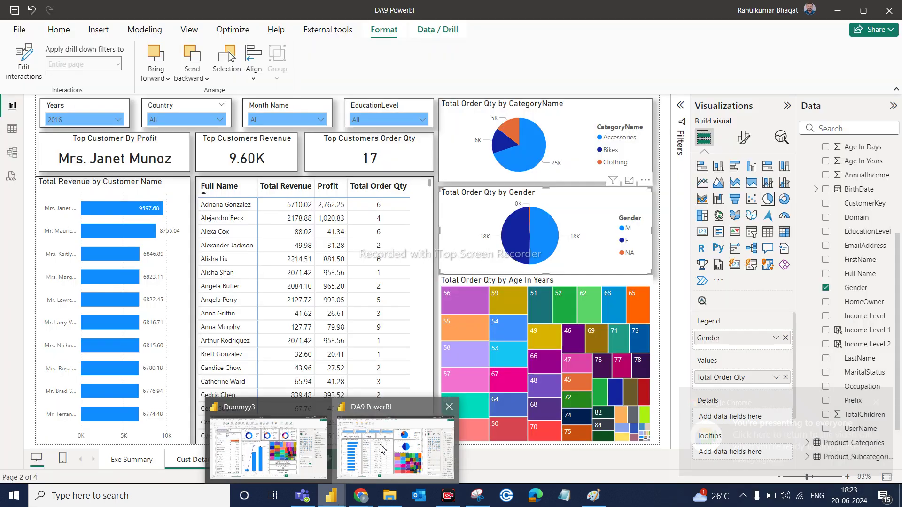
{"action": "left_click", "coordinate": [392, 439]}
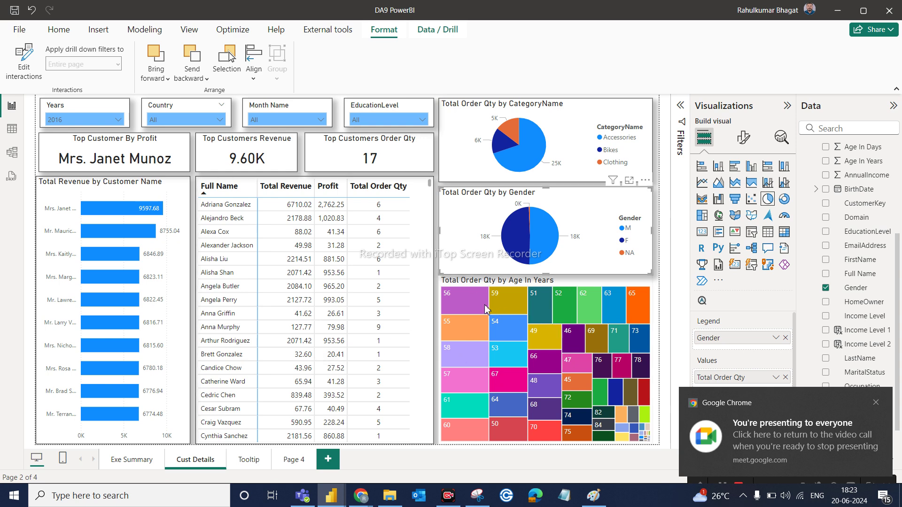
{"action": "mouse_move", "coordinate": [454, 301]}
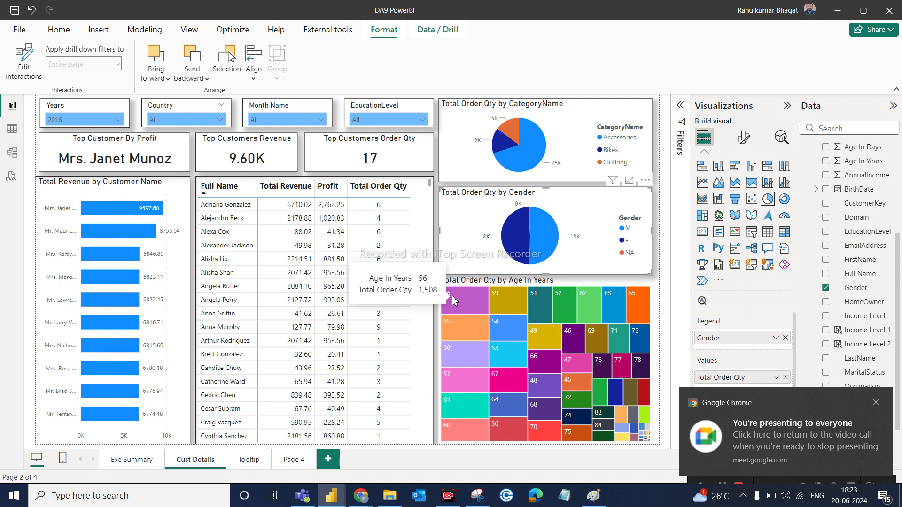
On Page 4, add an empty clustered column chart and place it beside the product profit table, above the slicers
{"action": "left_click", "coordinate": [294, 460]}
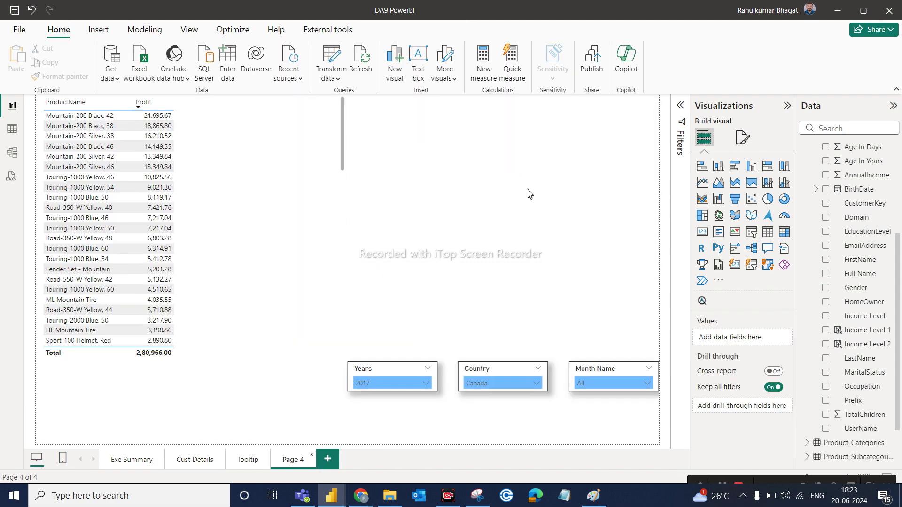
{"action": "left_click", "coordinate": [750, 168]}
{"action": "left_click_drag", "start_coordinate": [281, 401], "coordinate": [568, 147]}
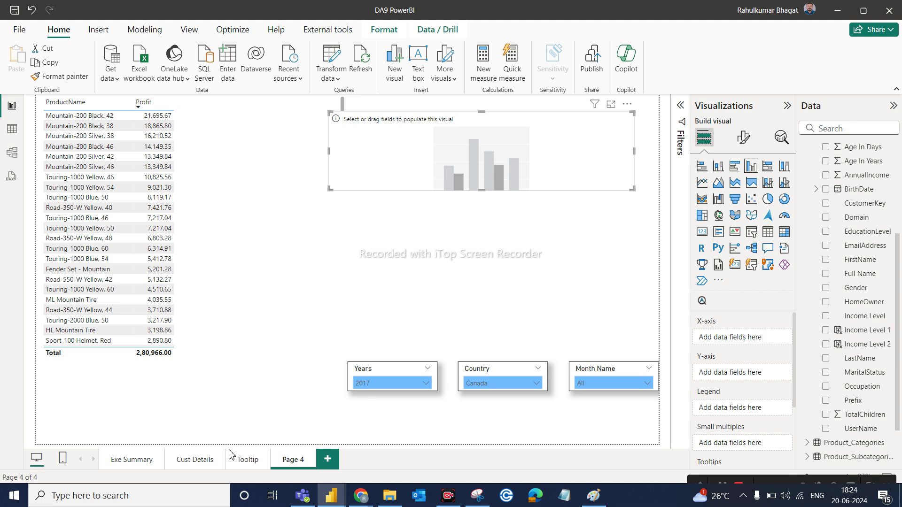
Switch to the Google Meet call in Chrome and mute the microphone
{"action": "mouse_move", "coordinate": [363, 498]}
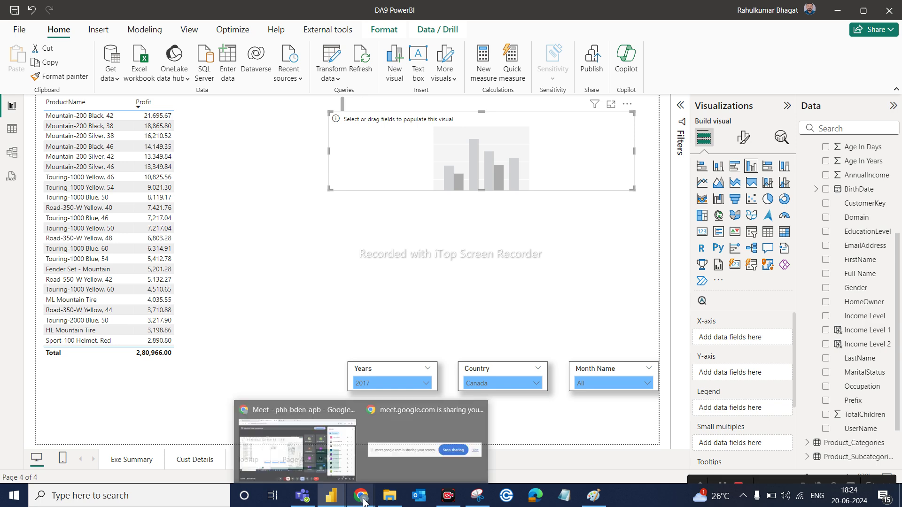
{"action": "left_click", "coordinate": [329, 449]}
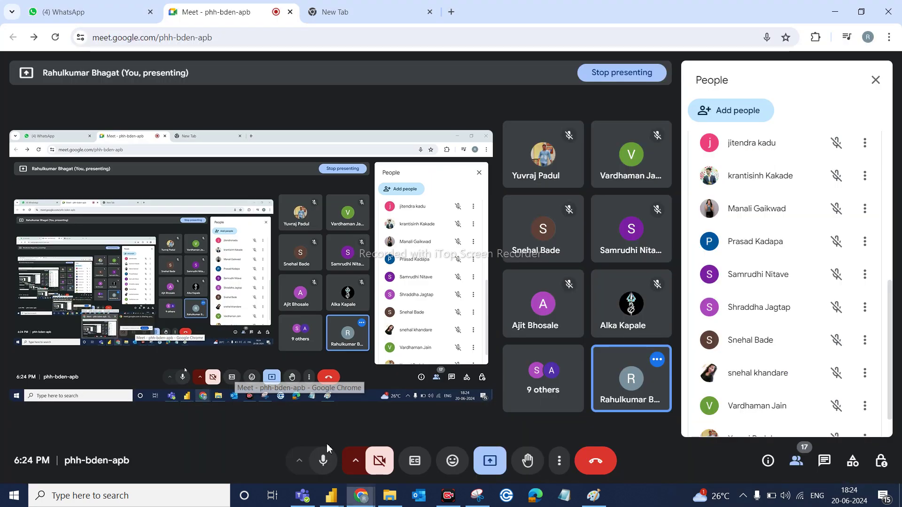
{"action": "left_click", "coordinate": [322, 462]}
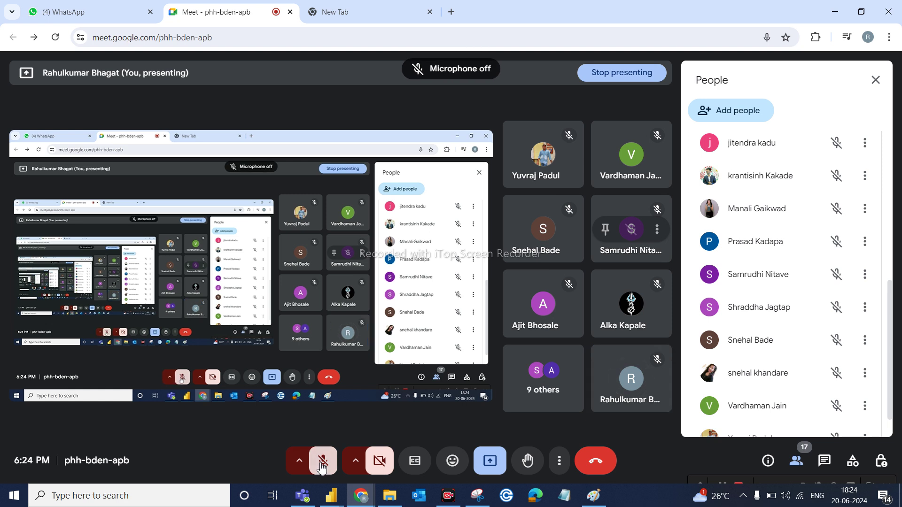